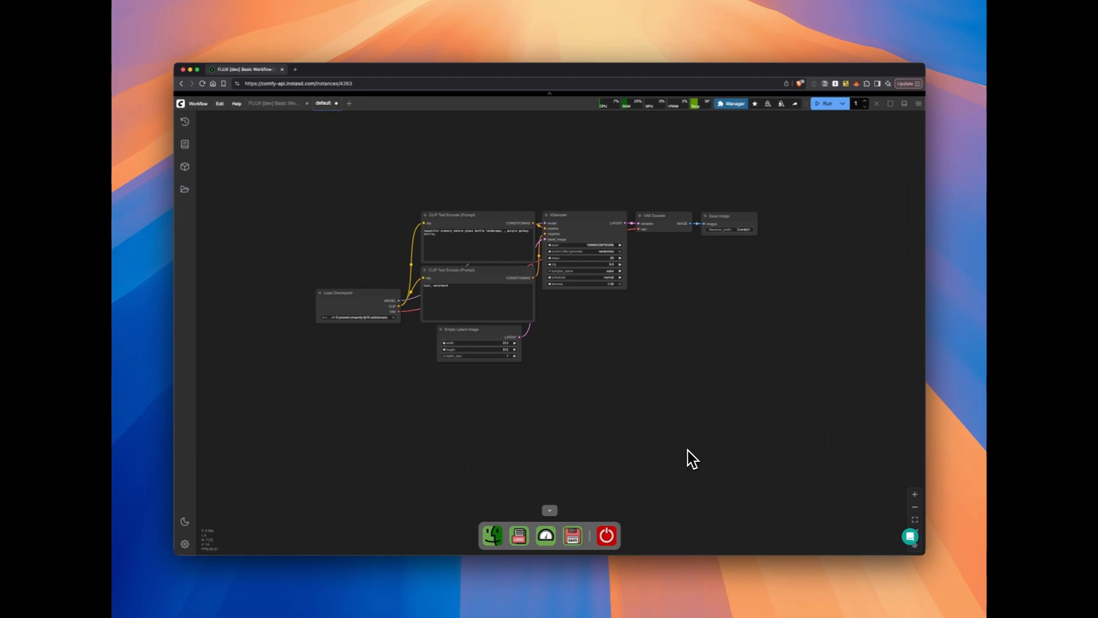
# Open the Black Forest Labs page bfl.ai/models/flux-pro in a new browser tab
pyautogui.click(295, 69)
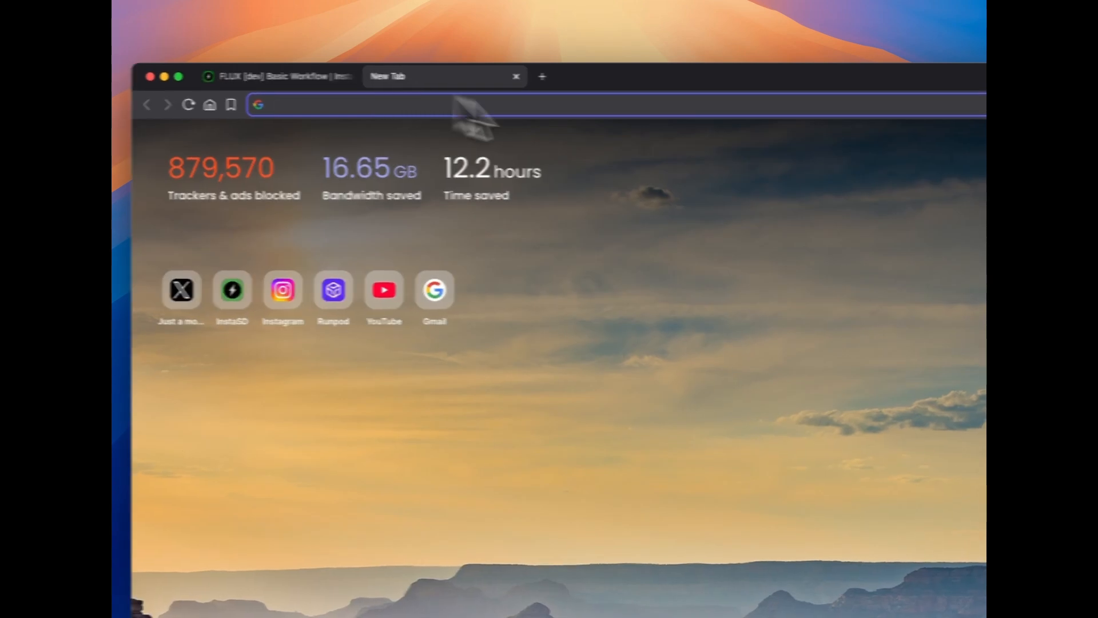
pyautogui.write('flux-pro')
pyautogui.press('Return')
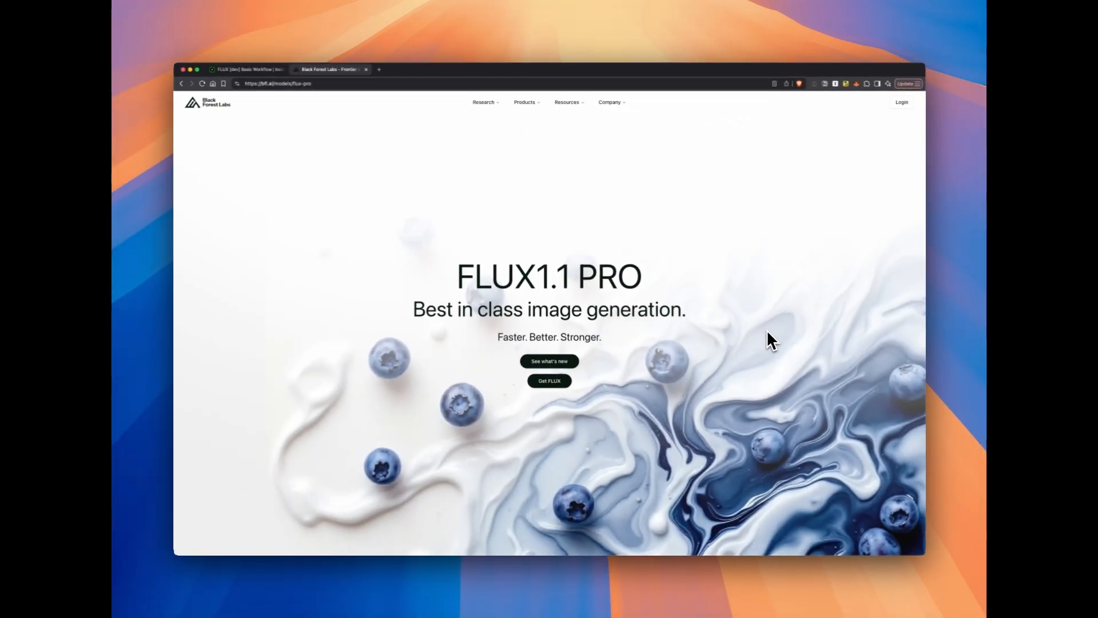
# Look through the FLUX sample images and the Get FLUX model variants, and close the page
pyautogui.scroll(-1, 653, 430)
pyautogui.scroll(-15, 652, 430)
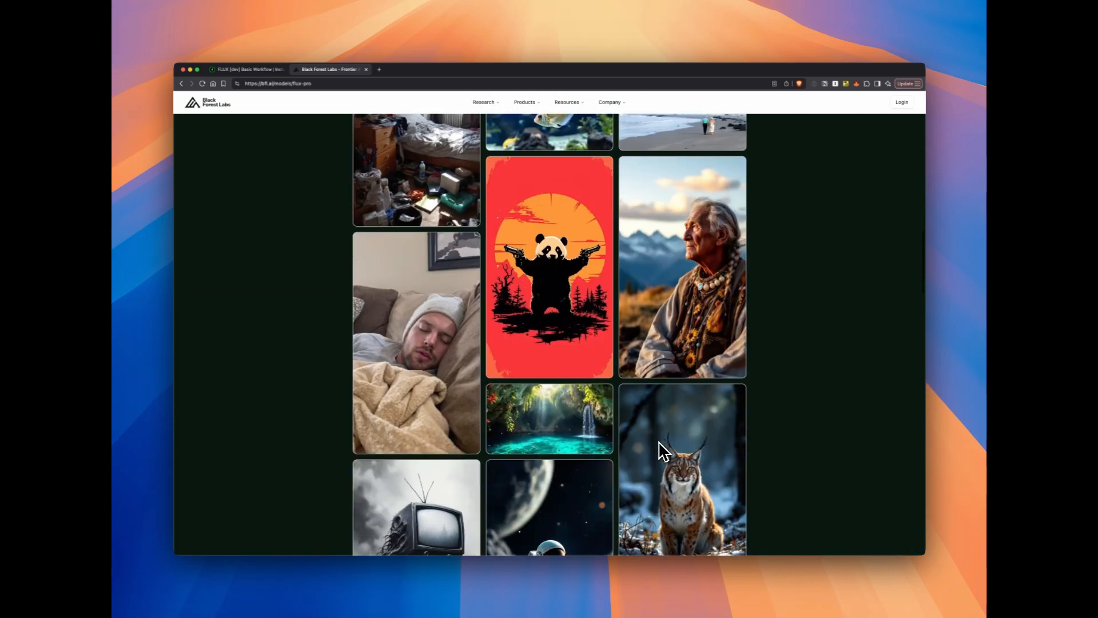
pyautogui.scroll(-15, 659, 442)
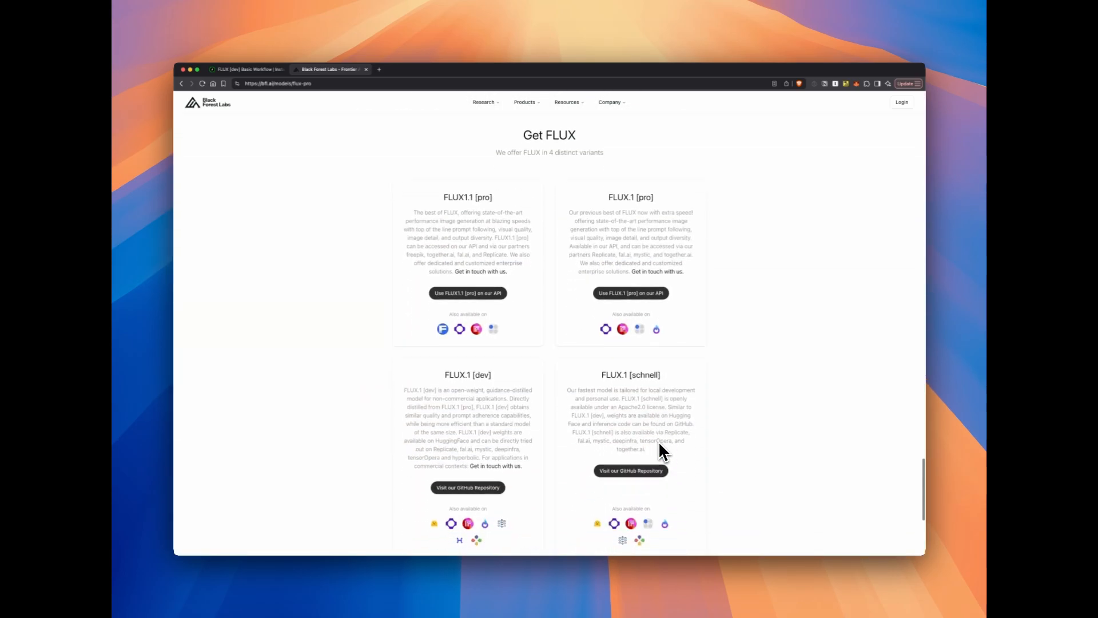
pyautogui.scroll(-2, 659, 441)
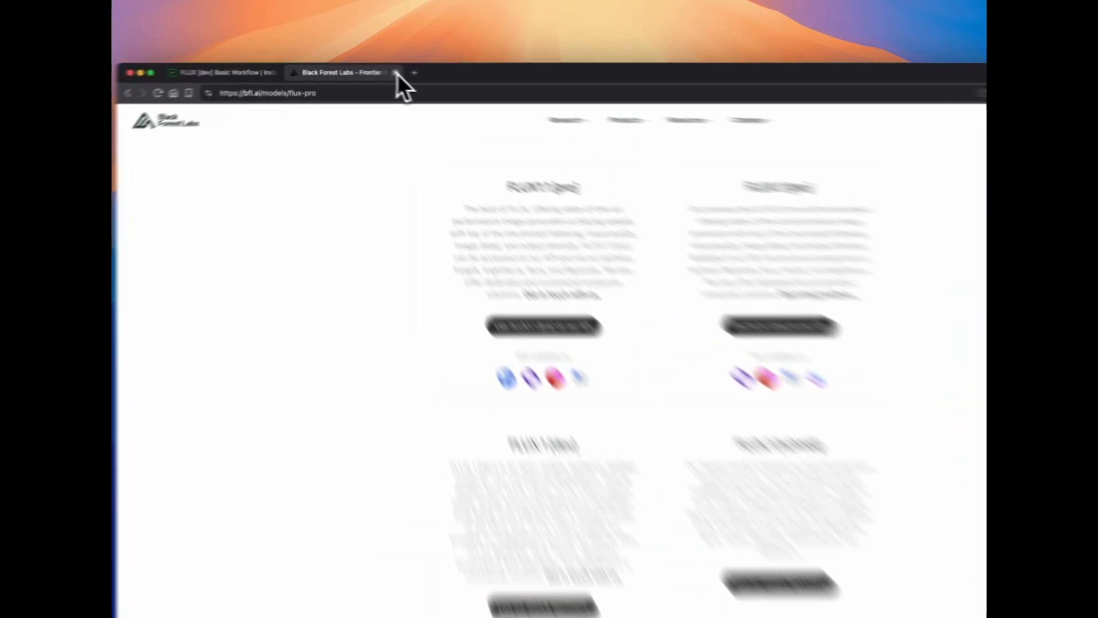
pyautogui.click(366, 69)
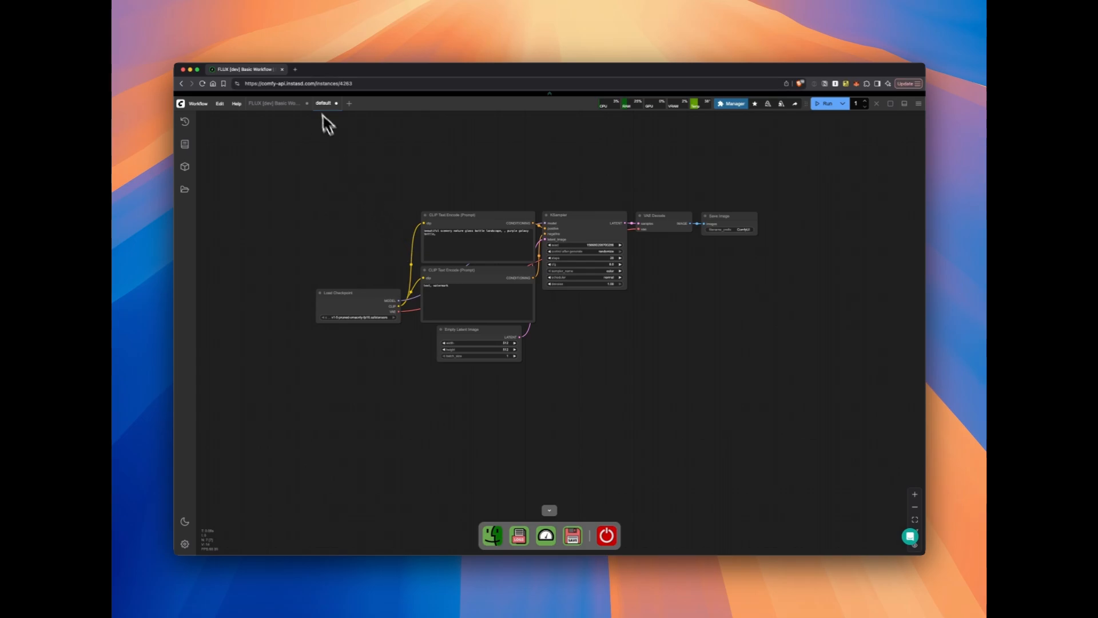
# Open instasd.com in a new browser tab and go to its community workflows page
pyautogui.click(382, 75)
pyautogui.write('instasd.com')
pyautogui.press('Return')
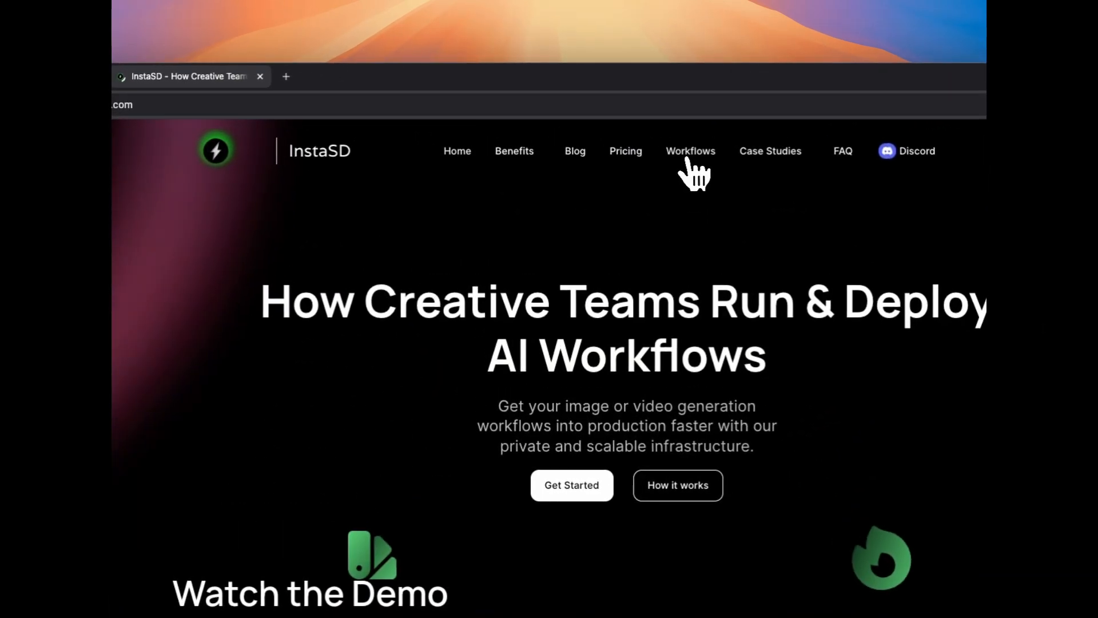
pyautogui.click(579, 111)
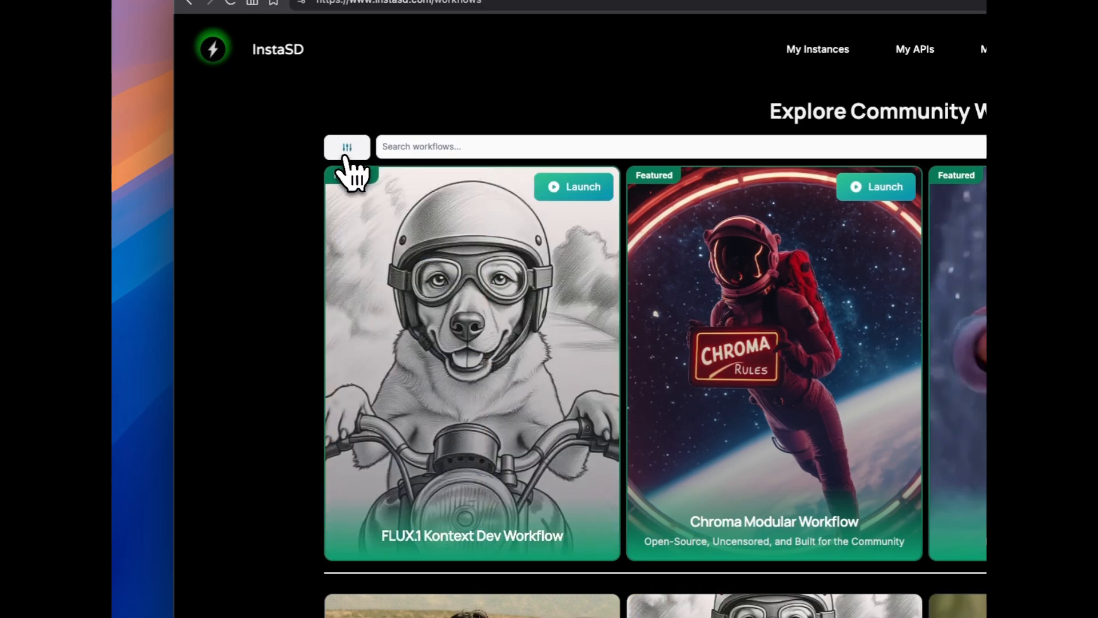
# Filter the community workflows by the Flux base model and look through the list for FLUX Basic Workflow
pyautogui.click(325, 160)
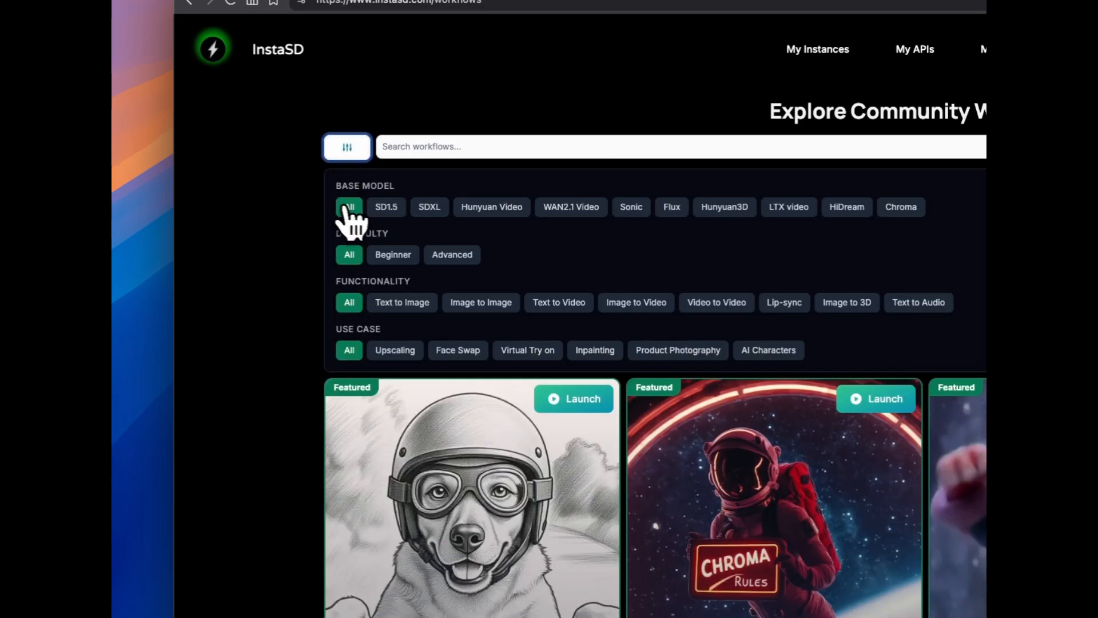
pyautogui.click(663, 210)
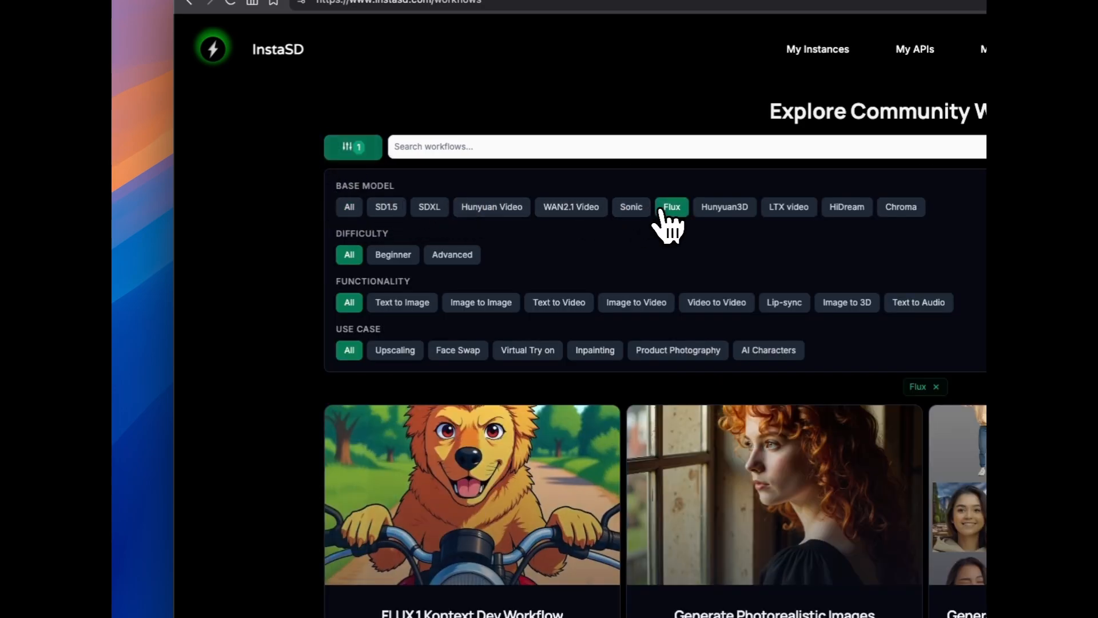
pyautogui.click(350, 150)
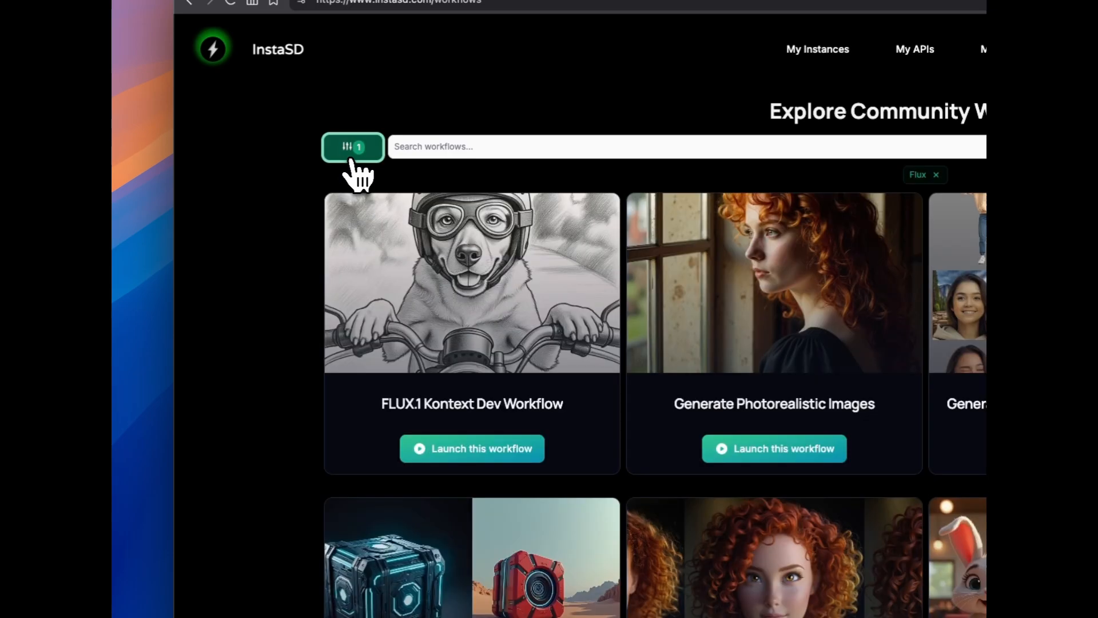
pyautogui.scroll(-2, 293, 394)
pyautogui.scroll(-3, 291, 395)
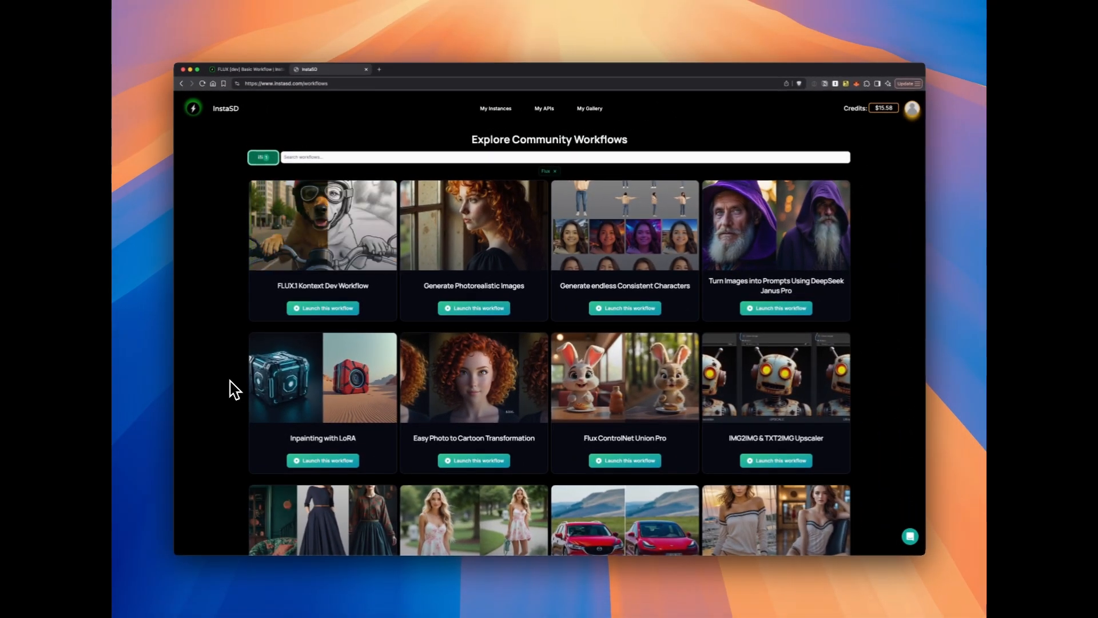
pyautogui.scroll(-8, 297, 383)
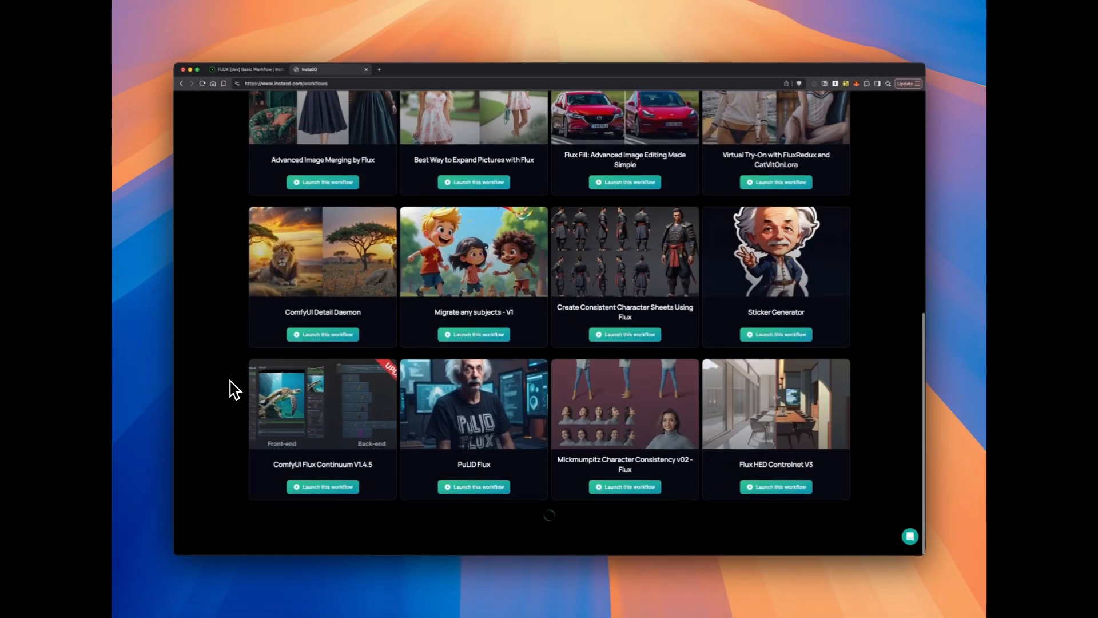
pyautogui.scroll(-5, 234, 390)
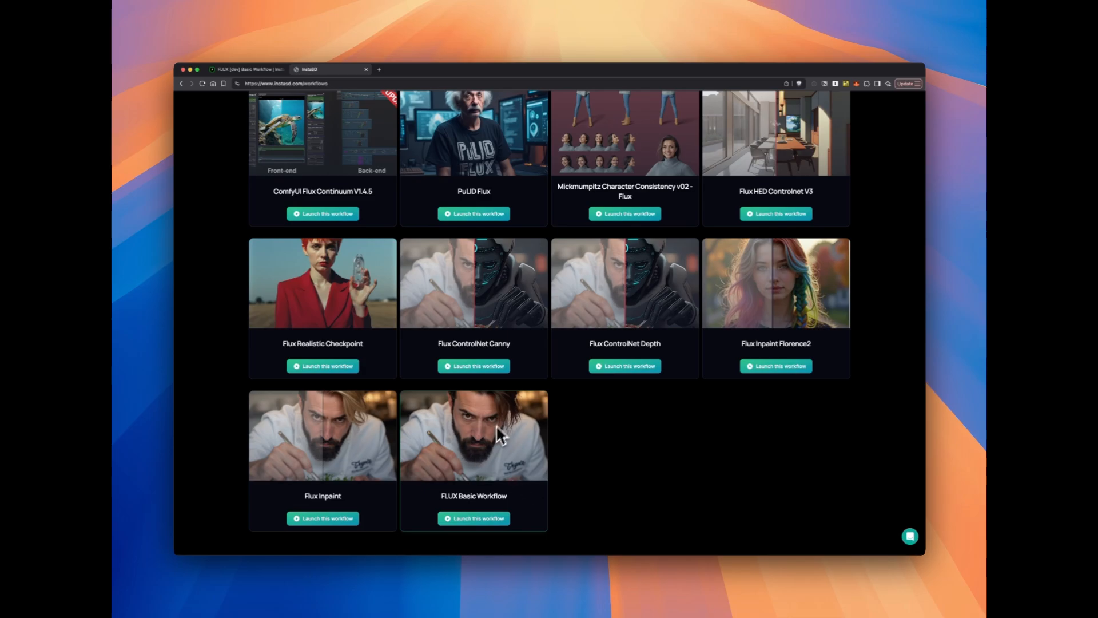
# Return to the ComfyUI instance, examine the checkpoints and unet folders under models in the File Explorer, and close it
pyautogui.click(249, 71)
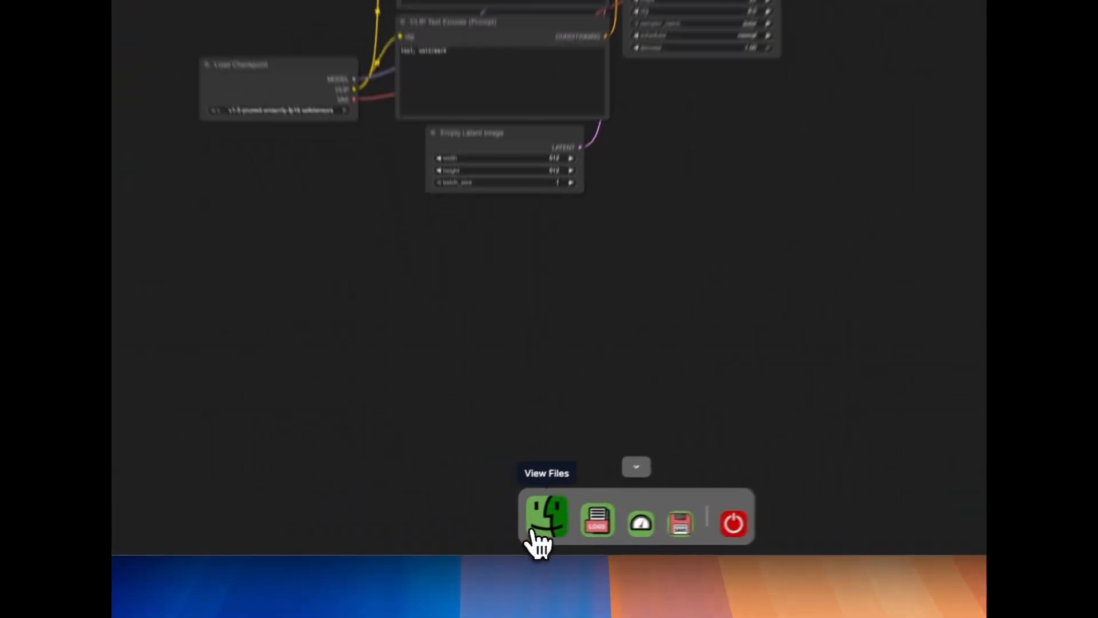
pyautogui.click(488, 541)
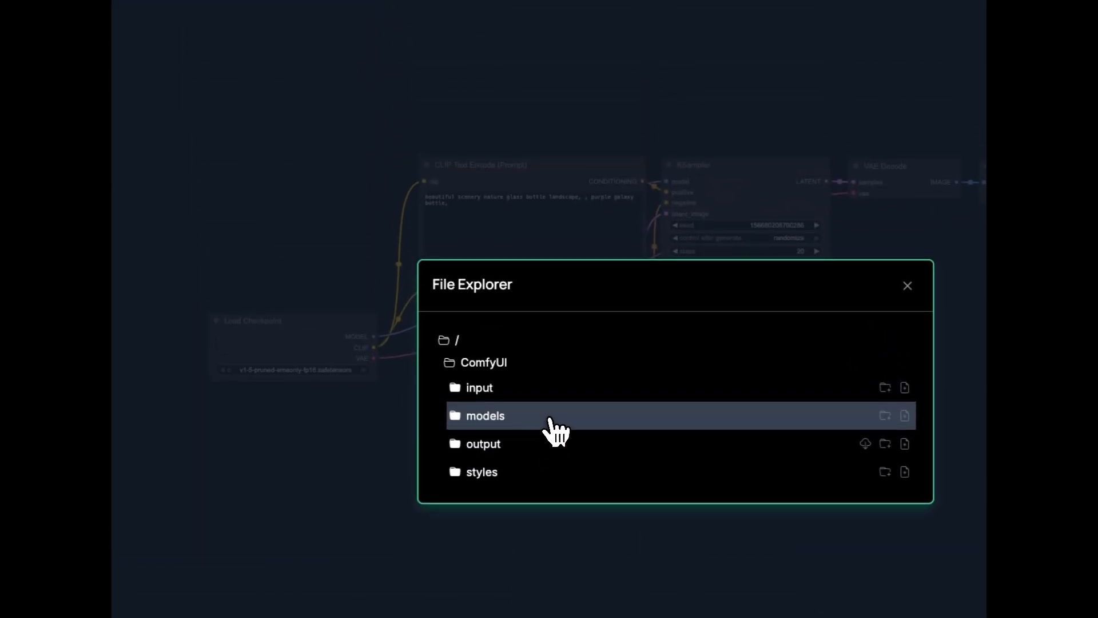
pyautogui.click(548, 426)
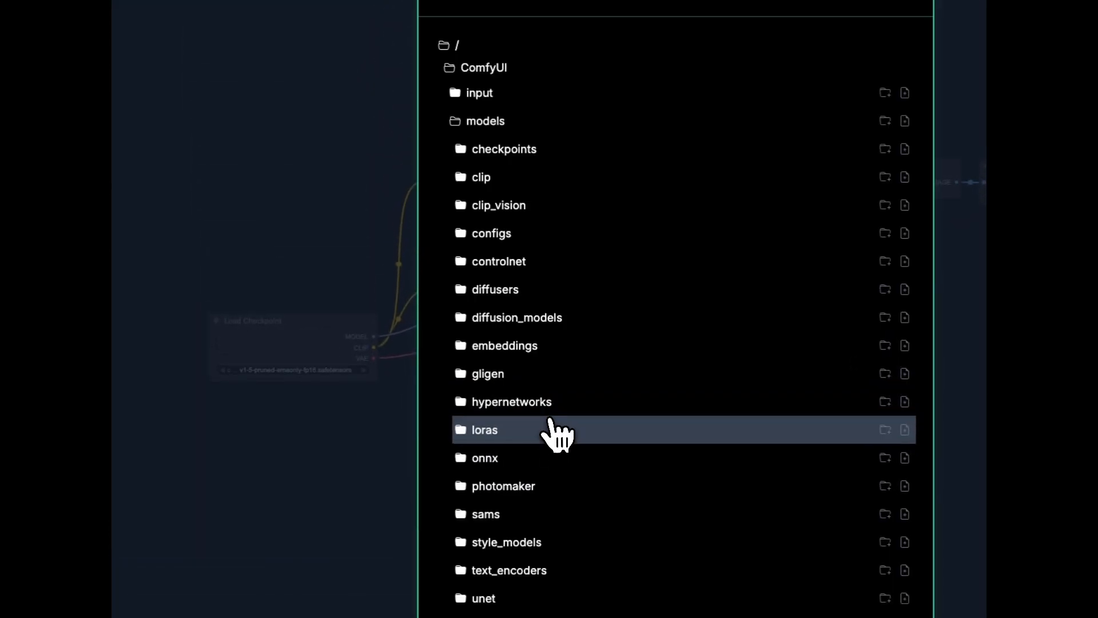
pyautogui.click(551, 152)
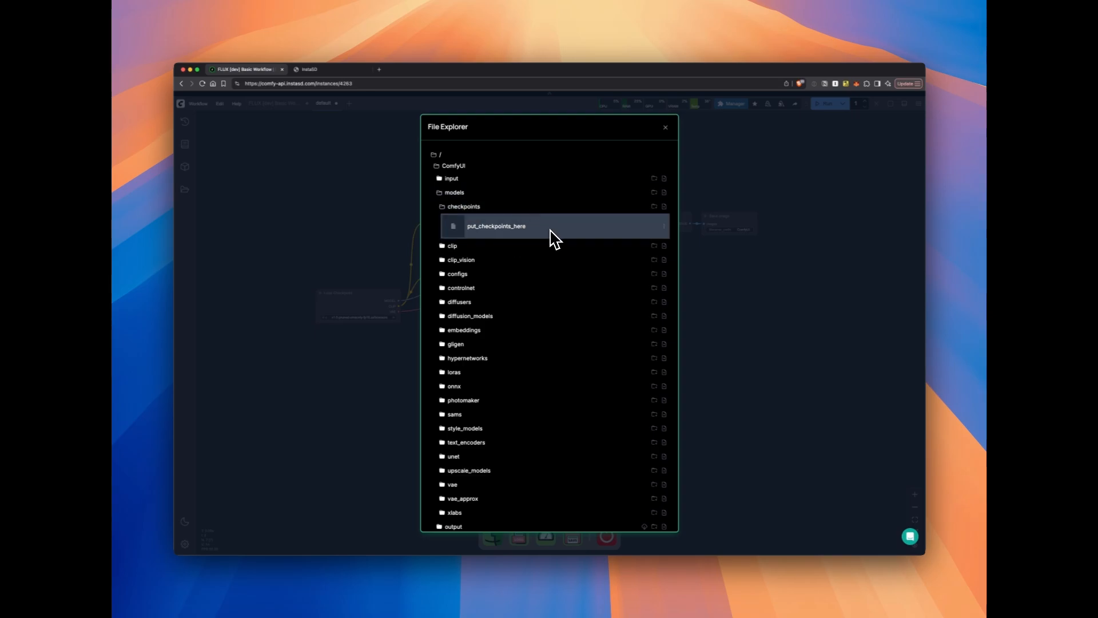
pyautogui.scroll(-1, 589, 411)
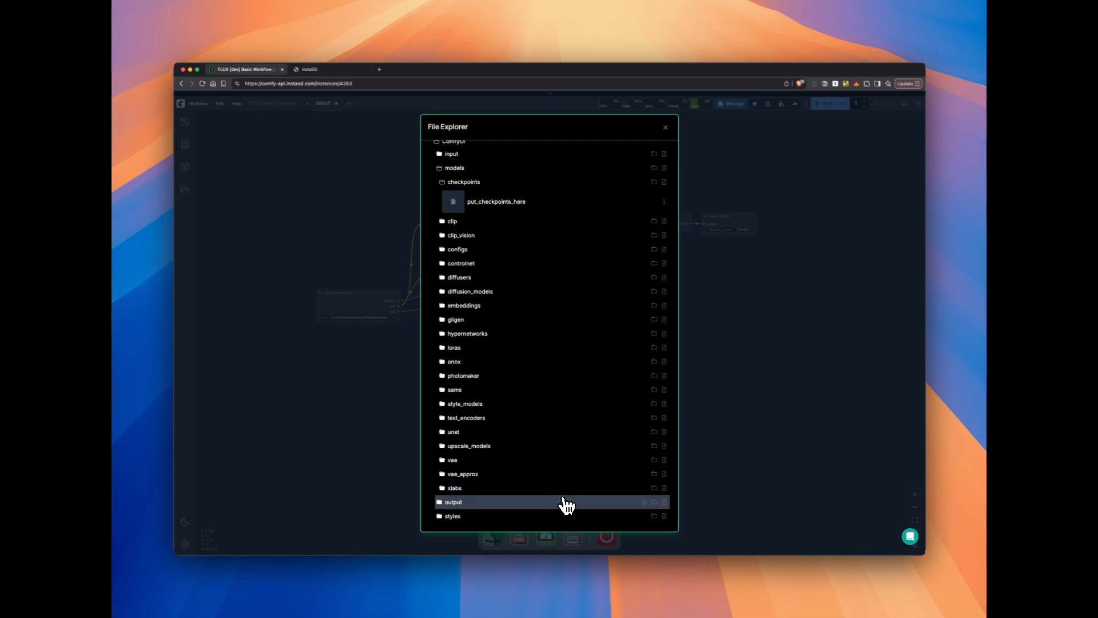
pyautogui.click(497, 433)
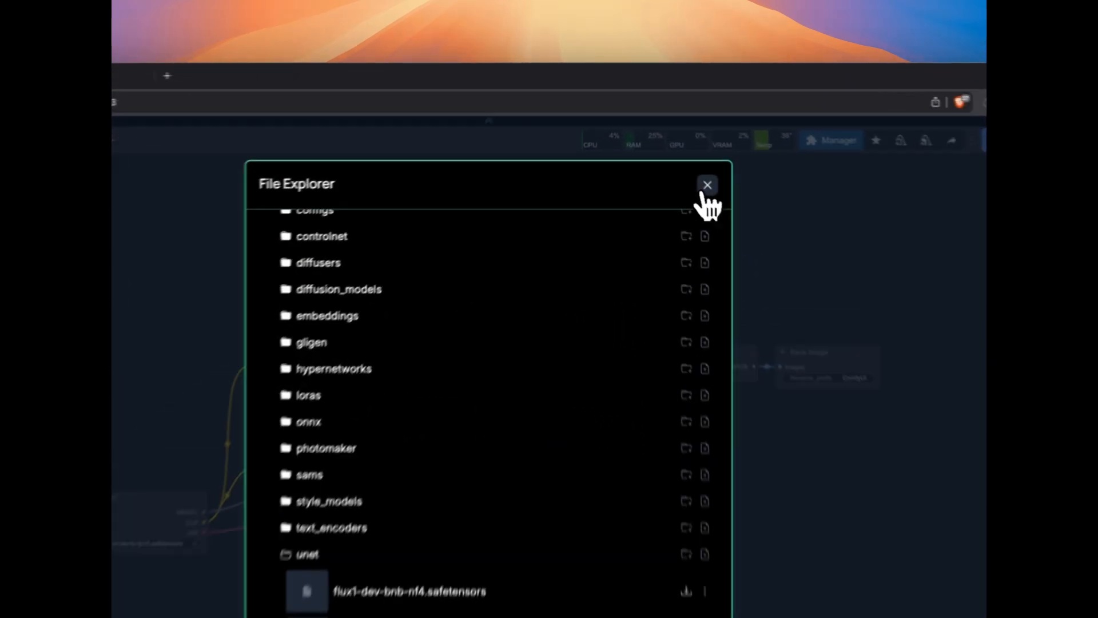
pyautogui.click(664, 128)
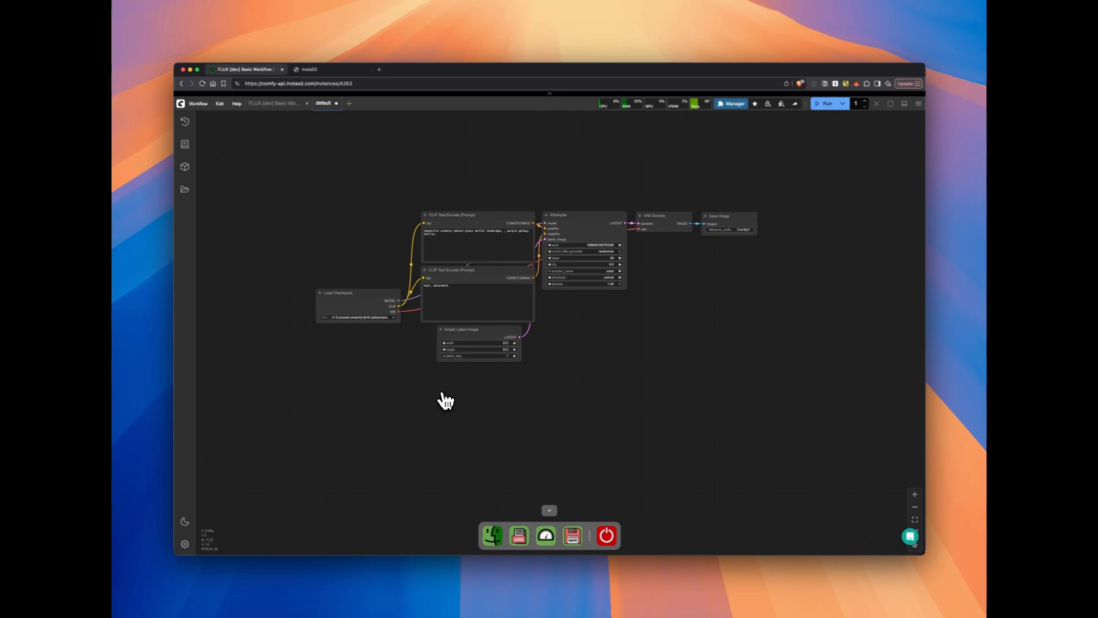
# Move the Load Checkpoint node up and to the left, beside the upper CLIP Text Encode node
pyautogui.moveTo(368, 291); pyautogui.dragTo(368, 278)
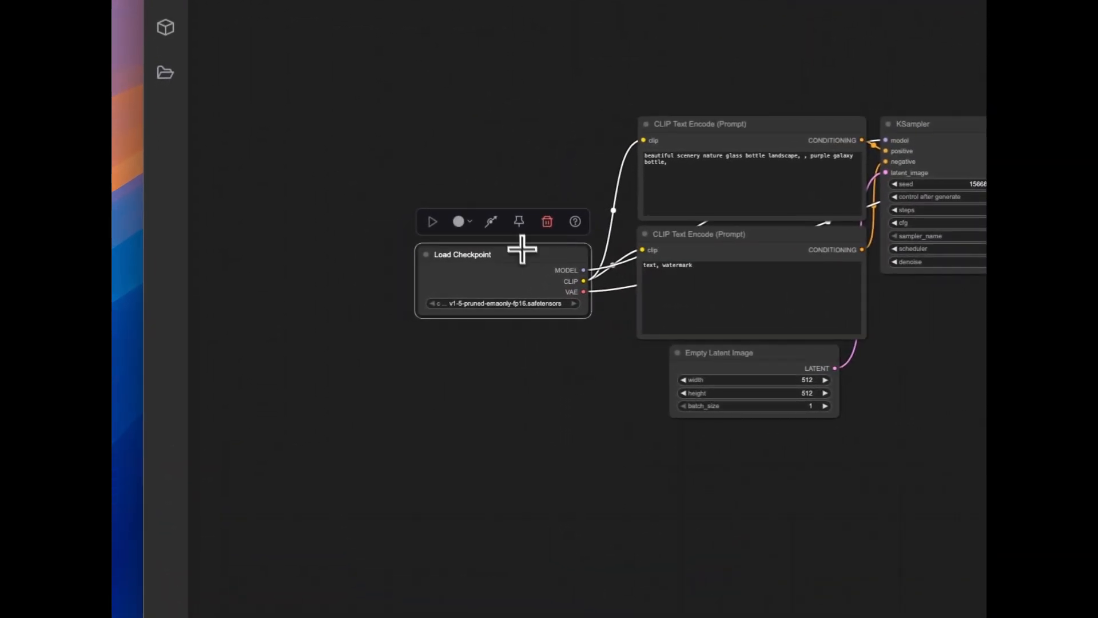
pyautogui.moveTo(523, 251); pyautogui.dragTo(515, 231)
pyautogui.click(486, 365)
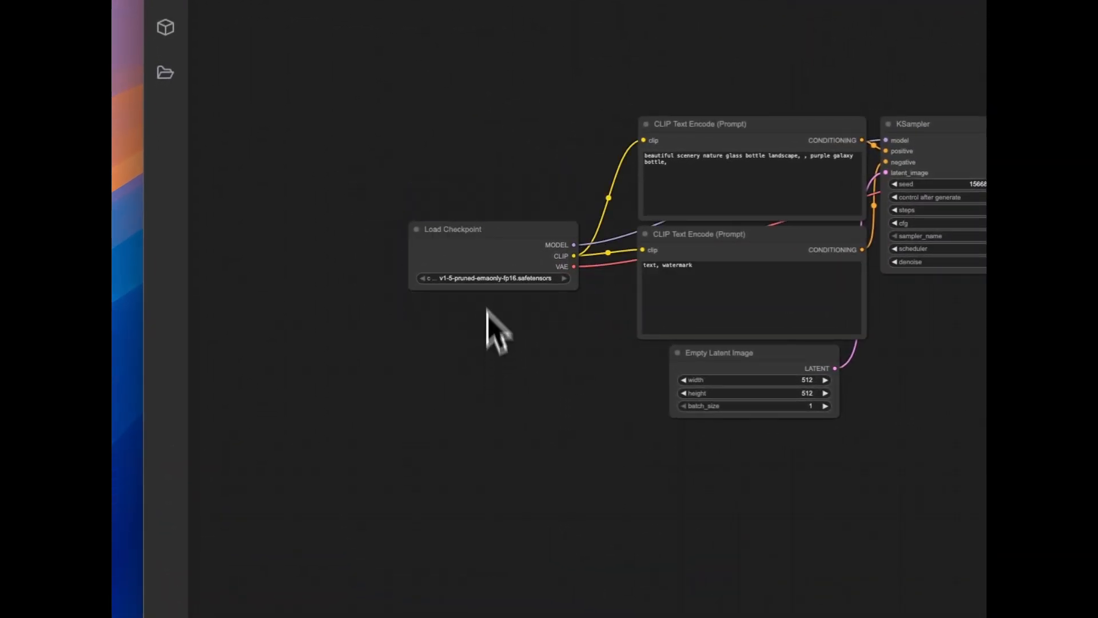
pyautogui.scroll(5, 517, 258)
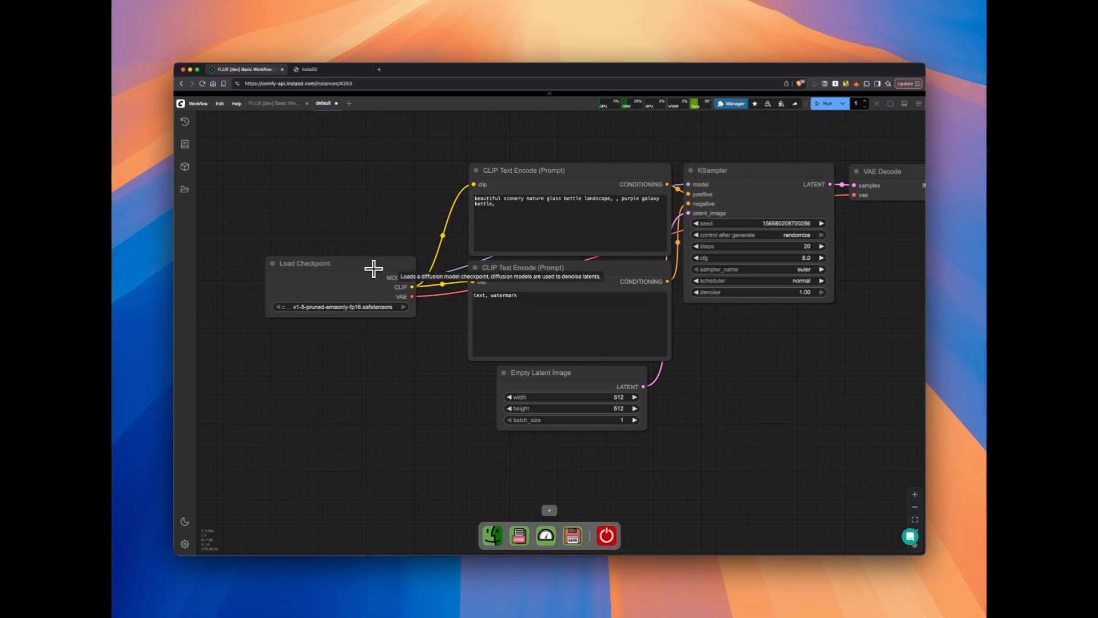
pyautogui.moveTo(374, 268); pyautogui.dragTo(369, 201)
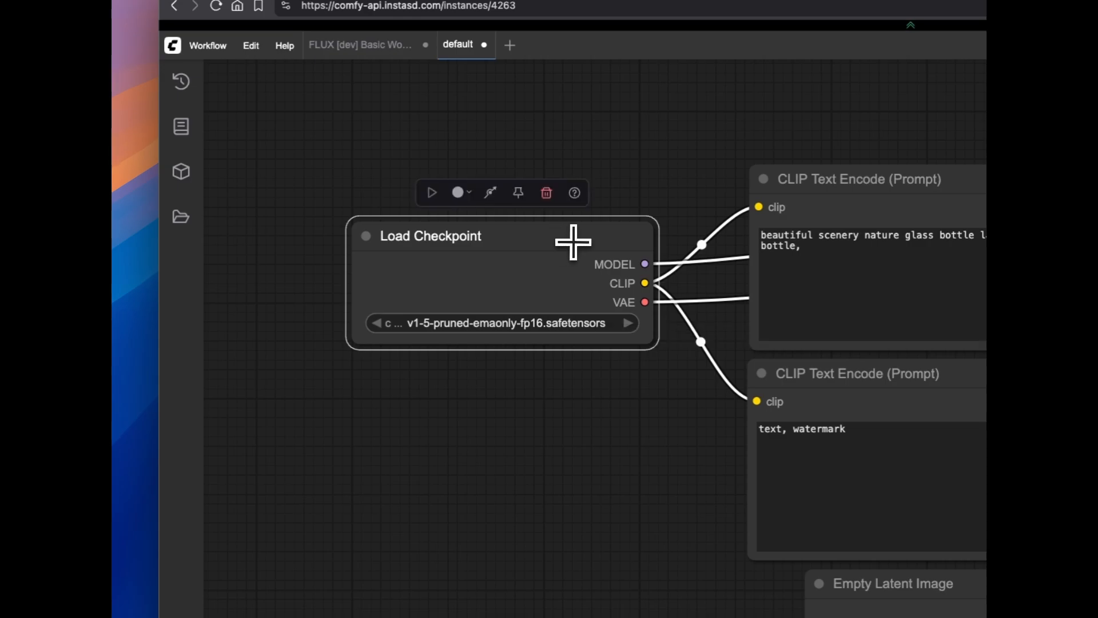
pyautogui.moveTo(573, 242); pyautogui.dragTo(529, 258)
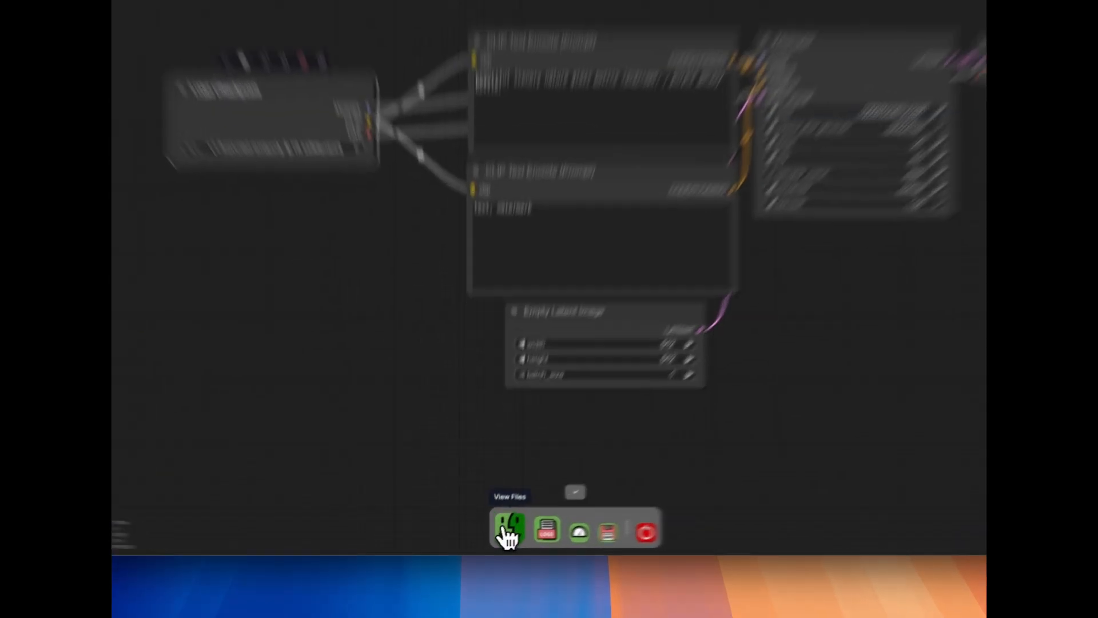
# Inspect the unet, text_encoders and clip model folders in the File Explorer and close it
pyautogui.click(493, 535)
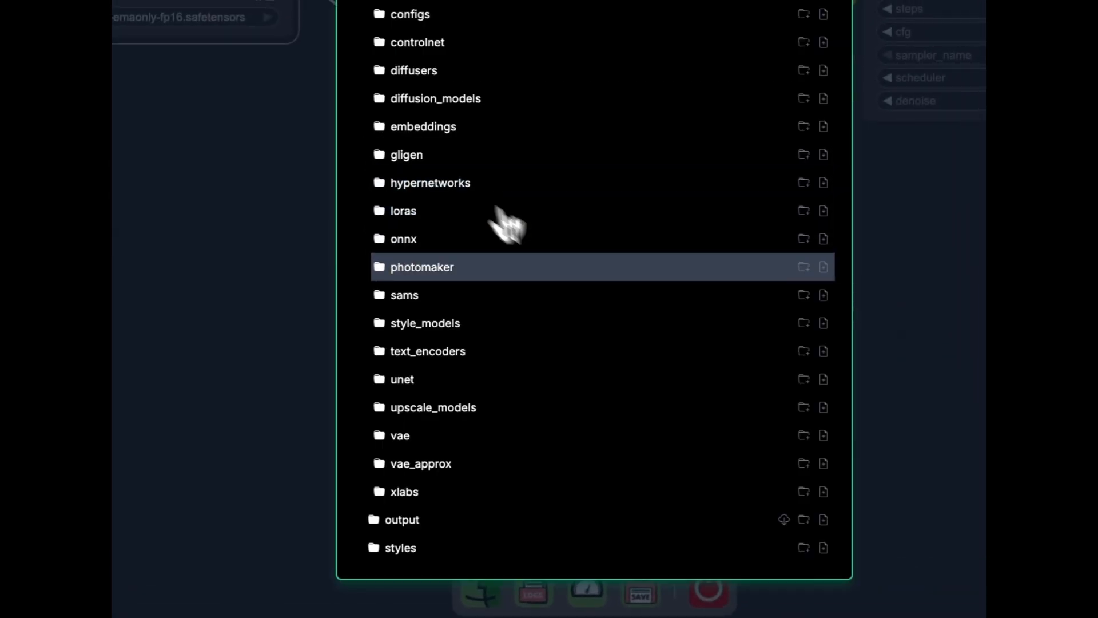
pyautogui.click(486, 382)
pyautogui.scroll(-2, 490, 392)
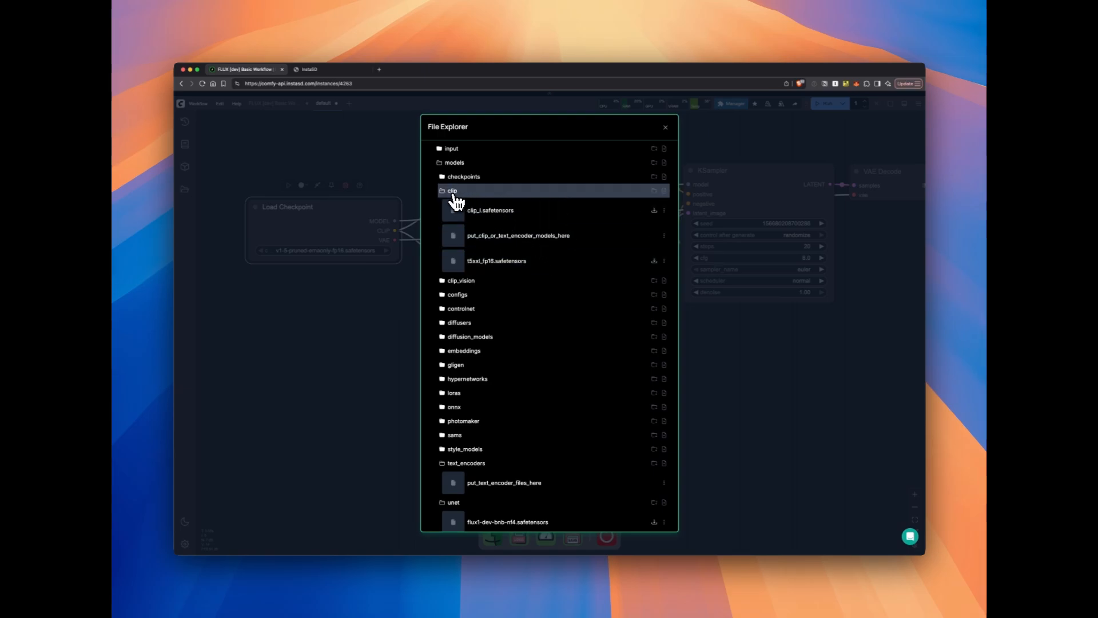
pyautogui.click(665, 127)
# Switch to the InstaSD workflows page, open FLUX Basic Workflow and examine its required model files and their destination folders
pyautogui.click(424, 84)
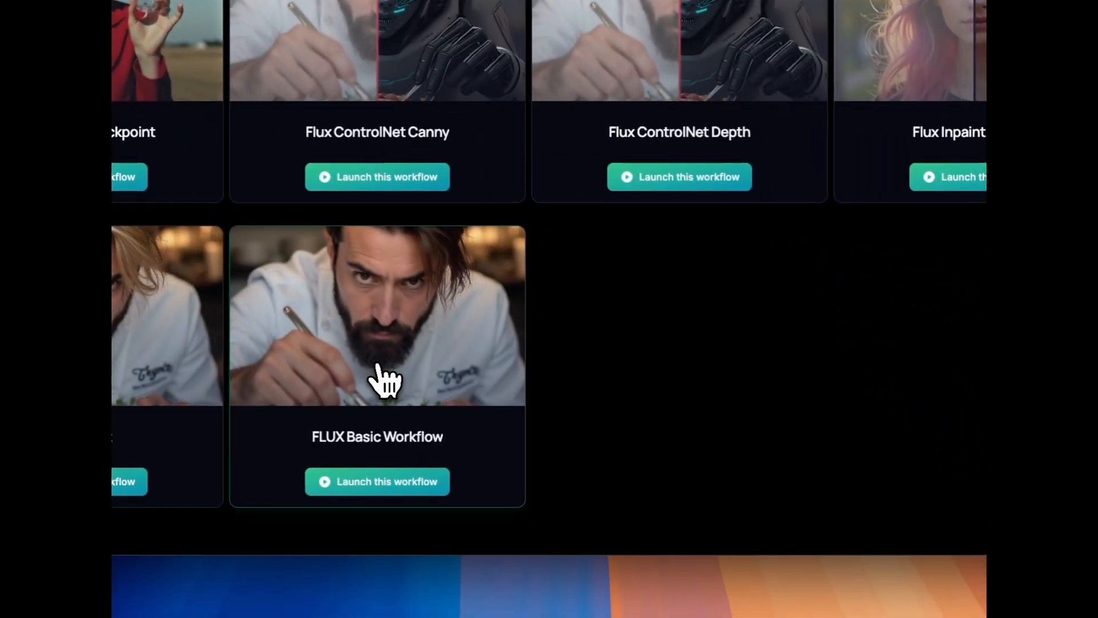
pyautogui.click(395, 392)
pyautogui.scroll(-3, 593, 415)
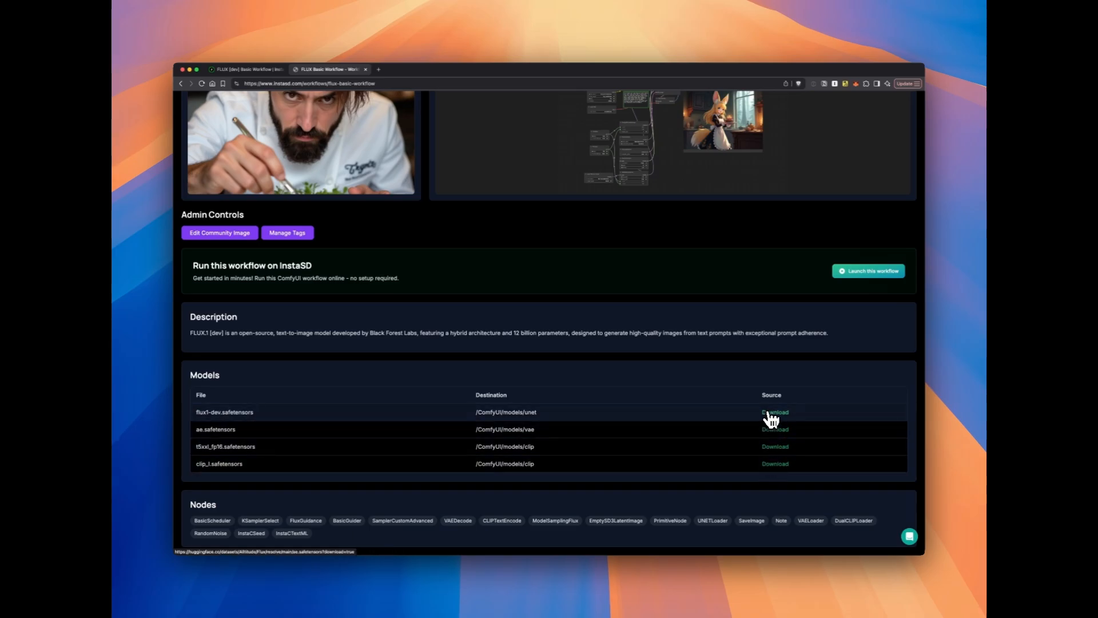
pyautogui.scroll(3, 592, 363)
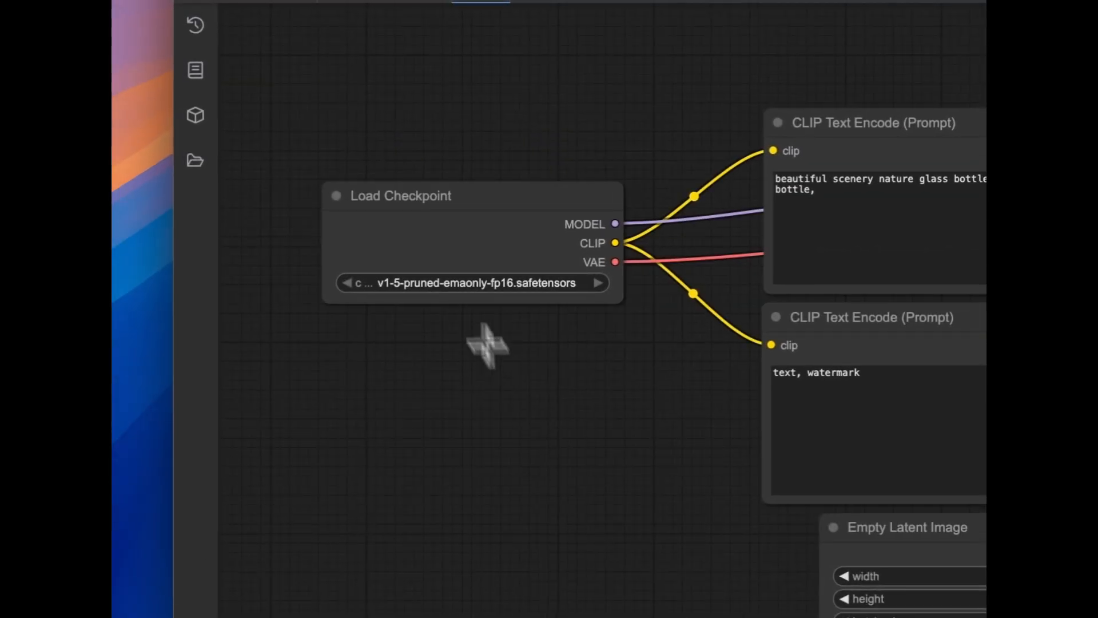
# Back in ComfyUI, select the Load Checkpoint node and open the models/checkpoints folder in the File Explorer
pyautogui.click(416, 202)
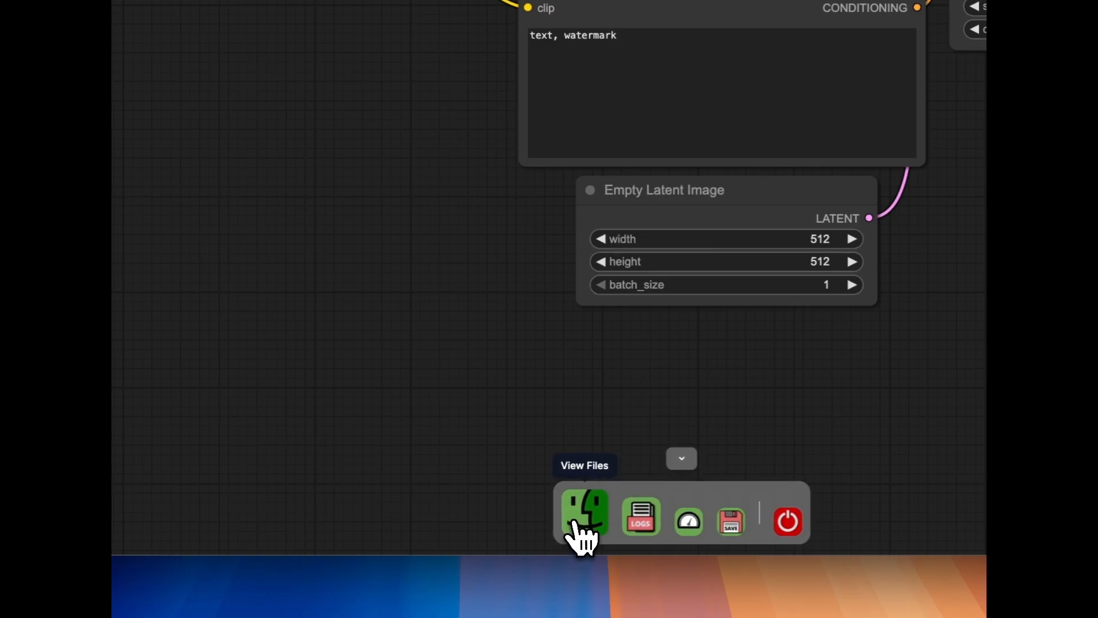
pyautogui.click(581, 538)
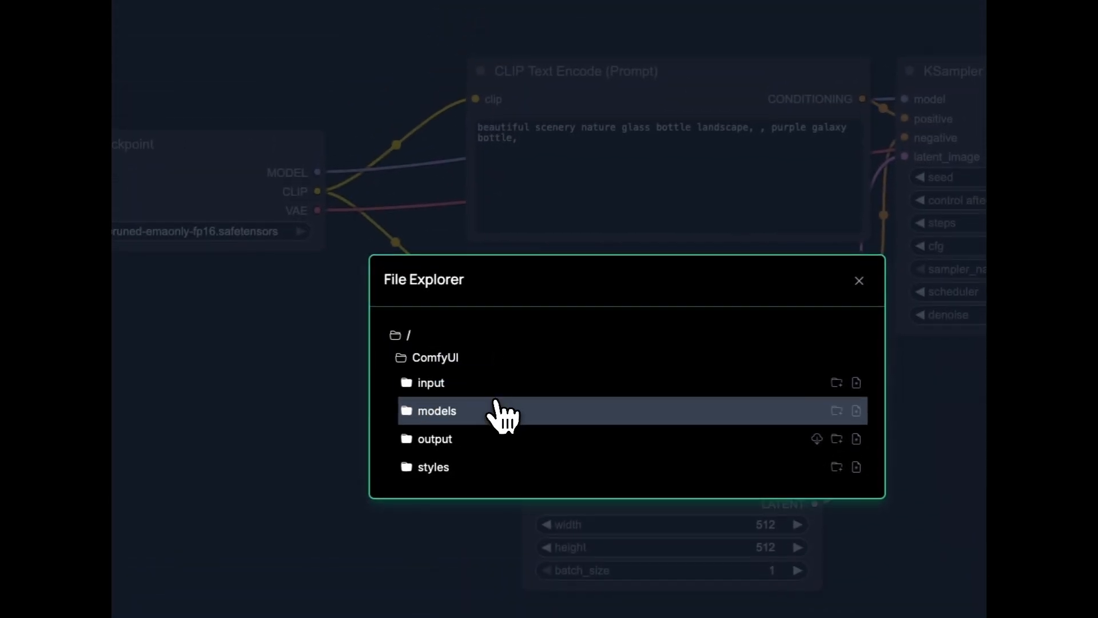
pyautogui.click(463, 415)
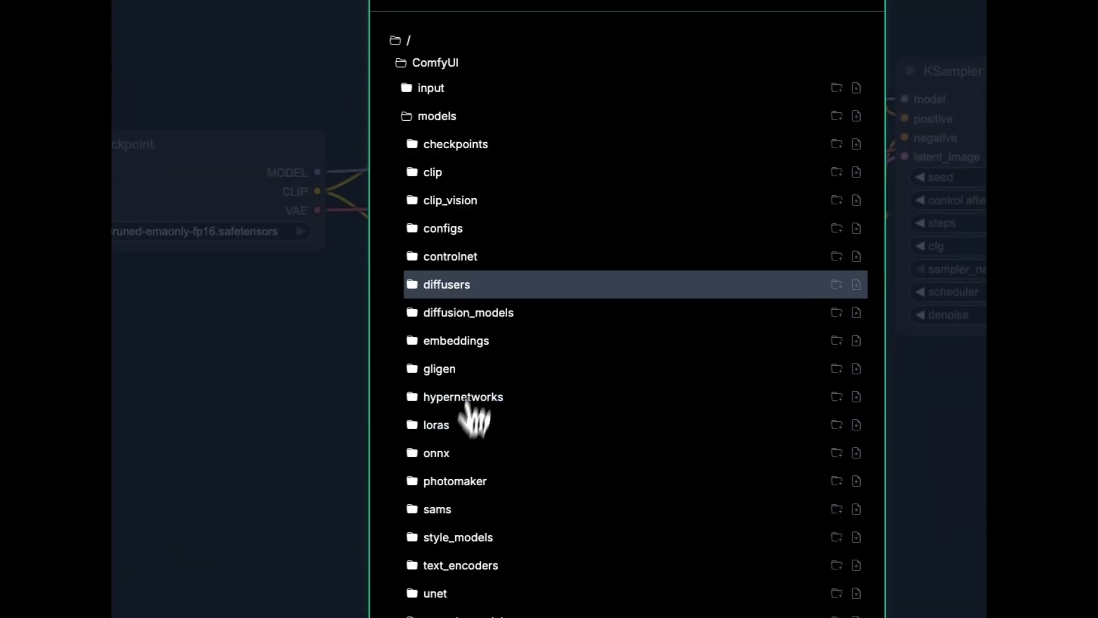
pyautogui.click(470, 147)
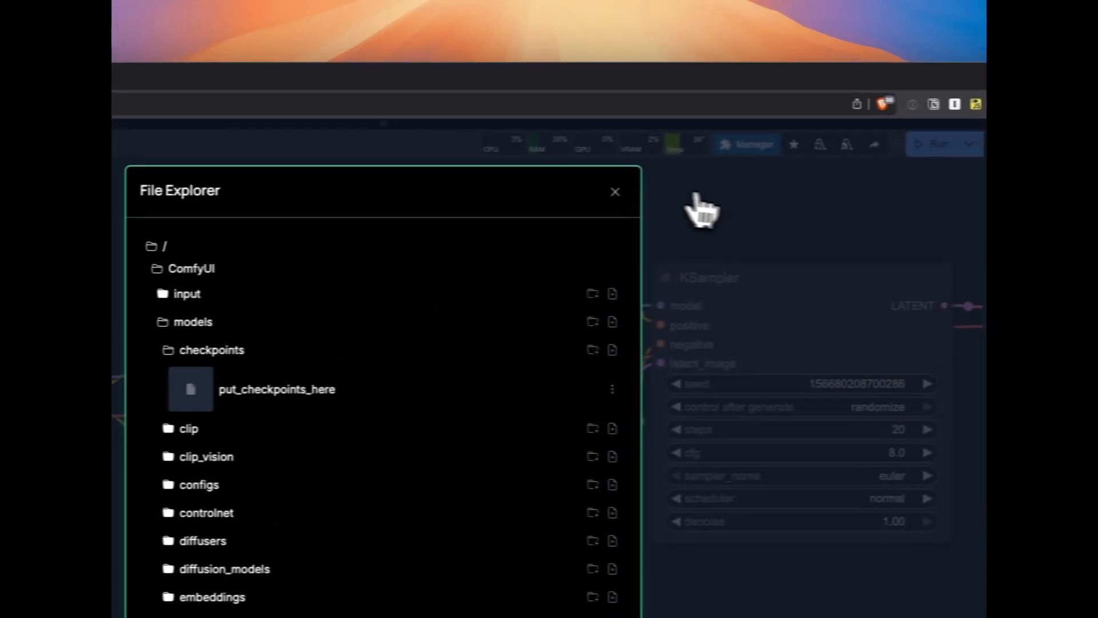
# Close the File Explorer, move the Load Checkpoint node slightly up, and add a Load Diffusion Model node below it
pyautogui.click(615, 192)
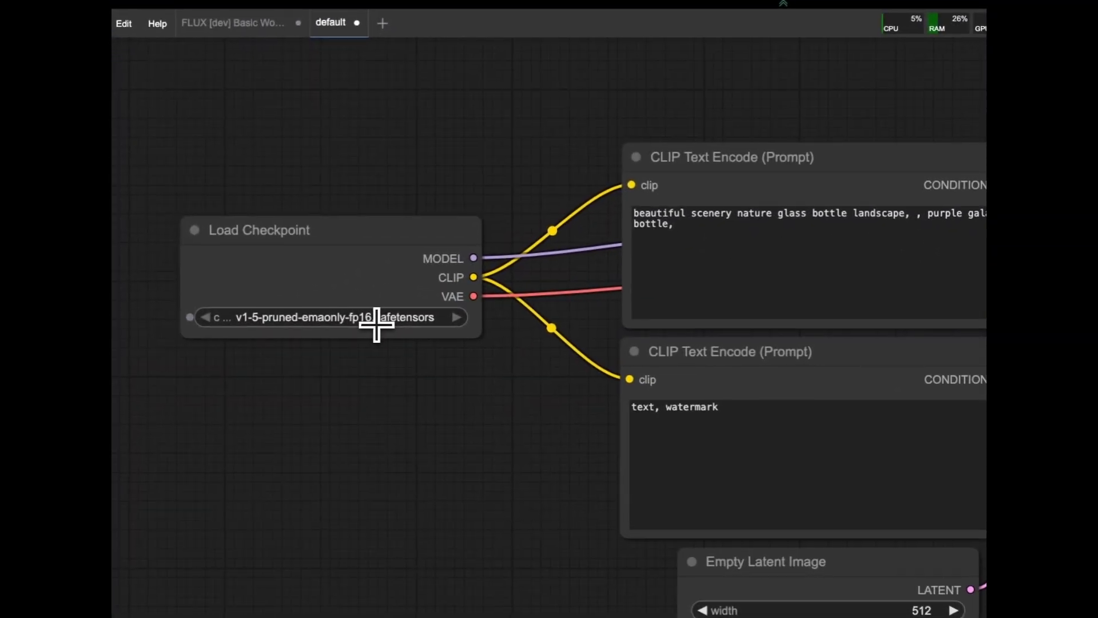
pyautogui.moveTo(334, 245); pyautogui.dragTo(316, 200)
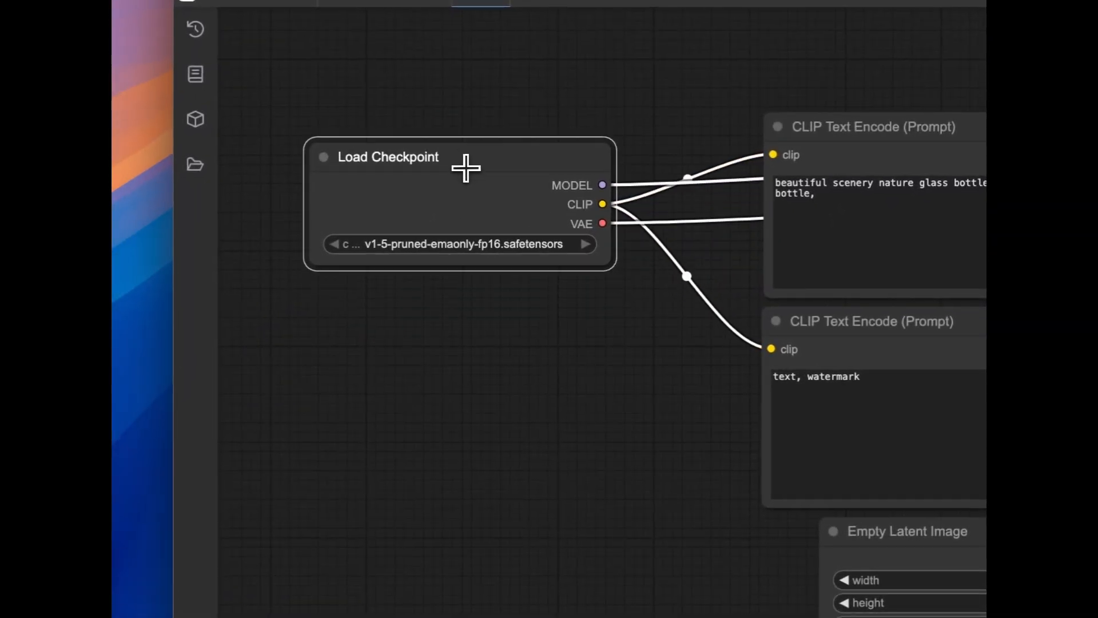
pyautogui.click(417, 324)
pyautogui.doubleClick(416, 323)
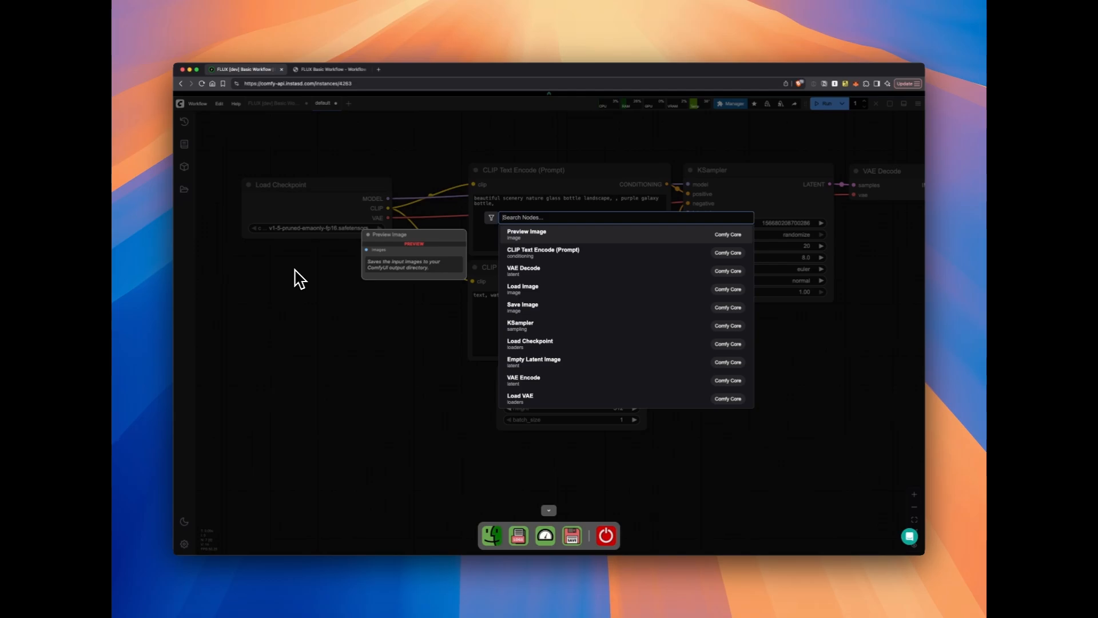
pyautogui.write('load')
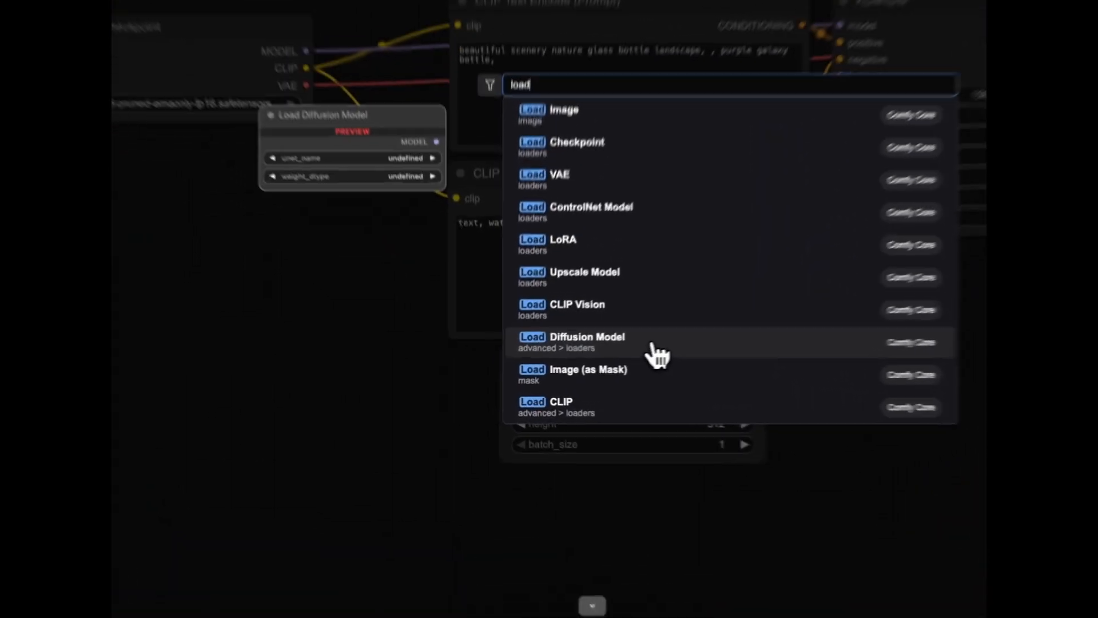
pyautogui.click(586, 369)
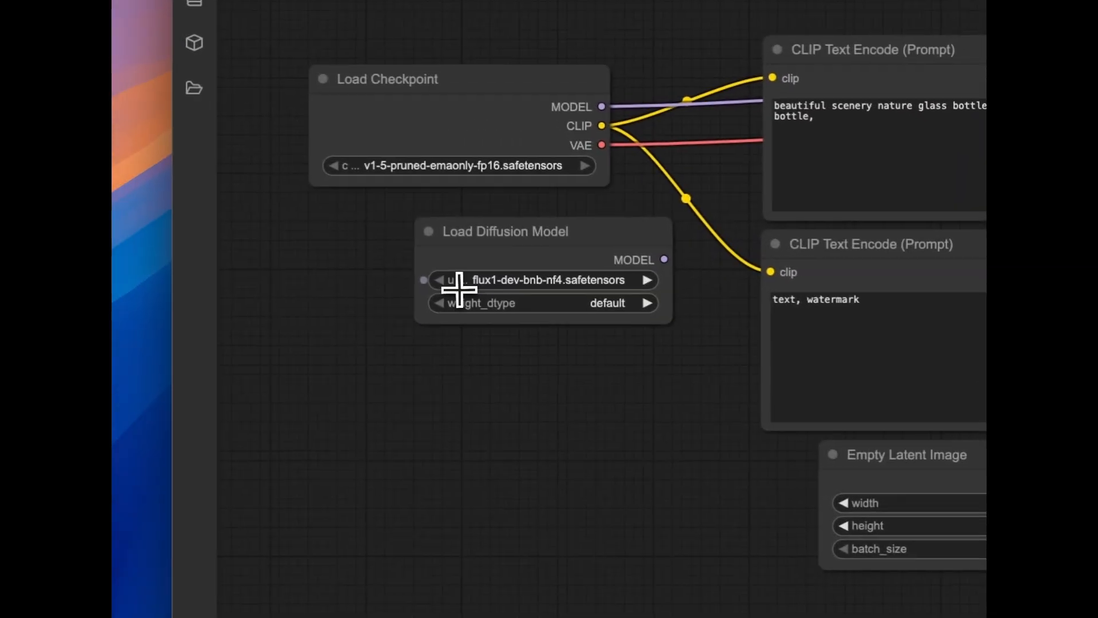
# Set the Load Diffusion Model node's unet_name to flux1-dev.safetensors and place the node directly beneath Load Checkpoint
pyautogui.click(553, 281)
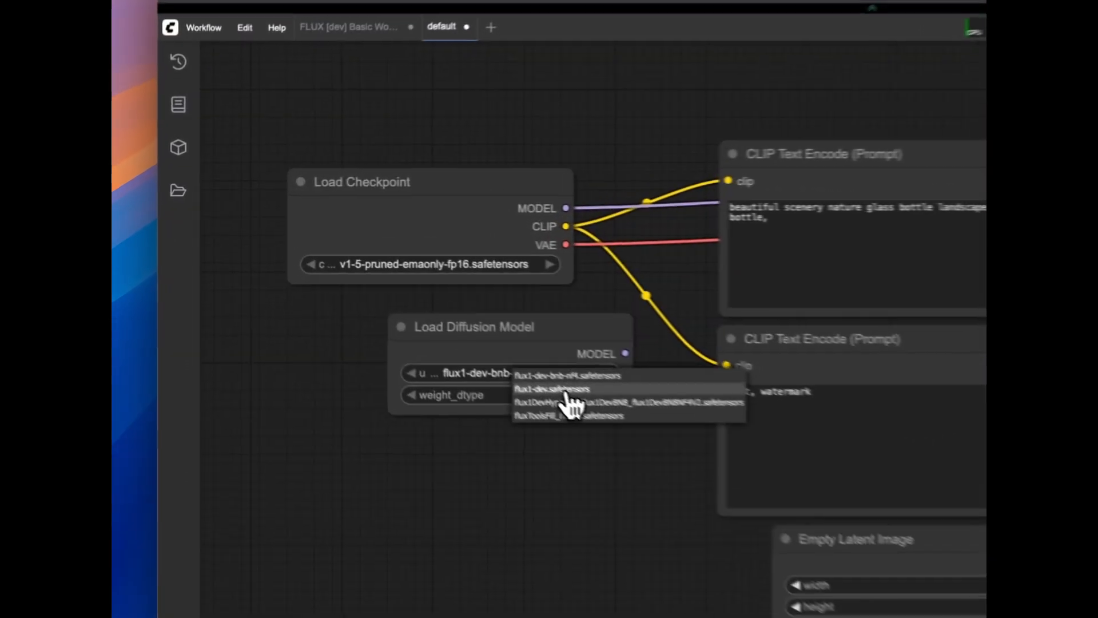
pyautogui.click(387, 294)
pyautogui.moveTo(577, 330); pyautogui.dragTo(513, 322)
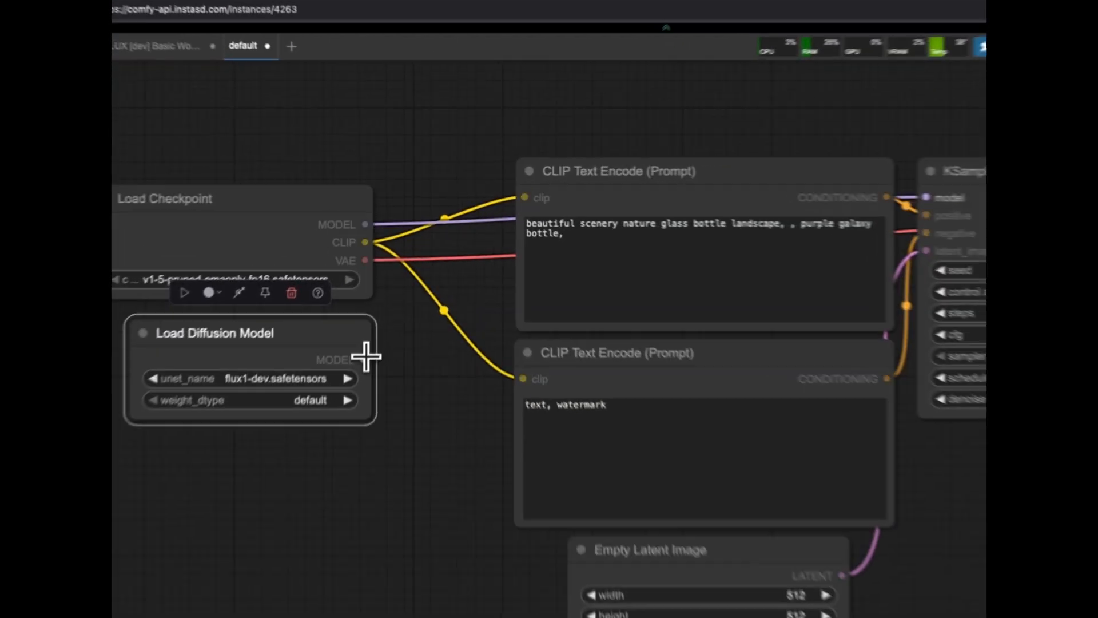
# Connect the Load Diffusion Model's MODEL output to the KSampler's model input and shift the loader node slightly left
pyautogui.moveTo(387, 270); pyautogui.dragTo(687, 184)
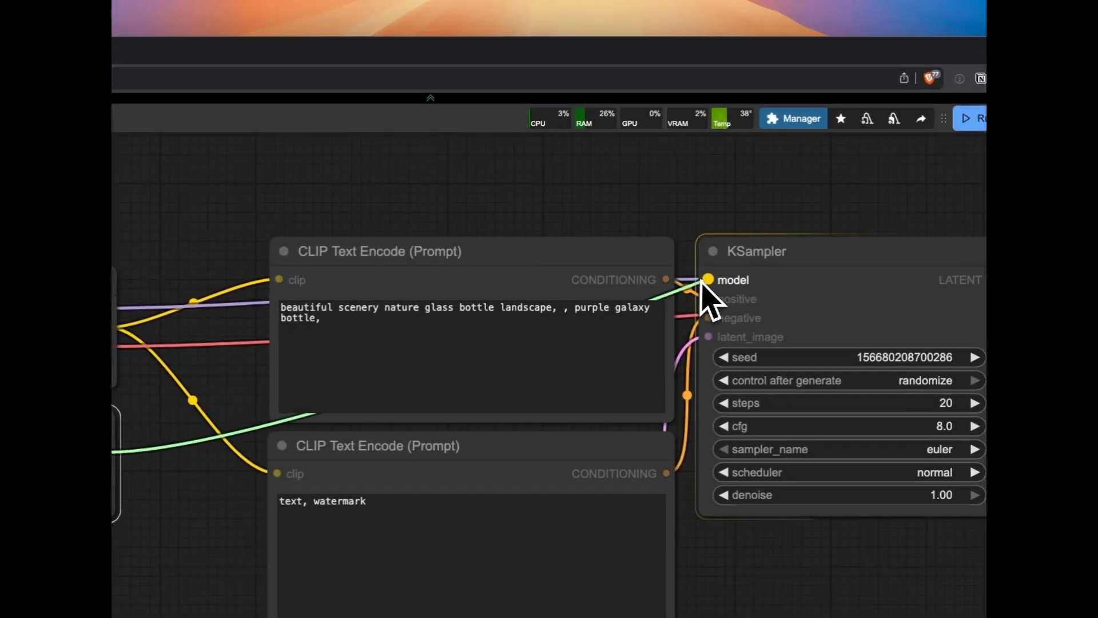
pyautogui.moveTo(709, 279); pyautogui.dragTo(708, 279)
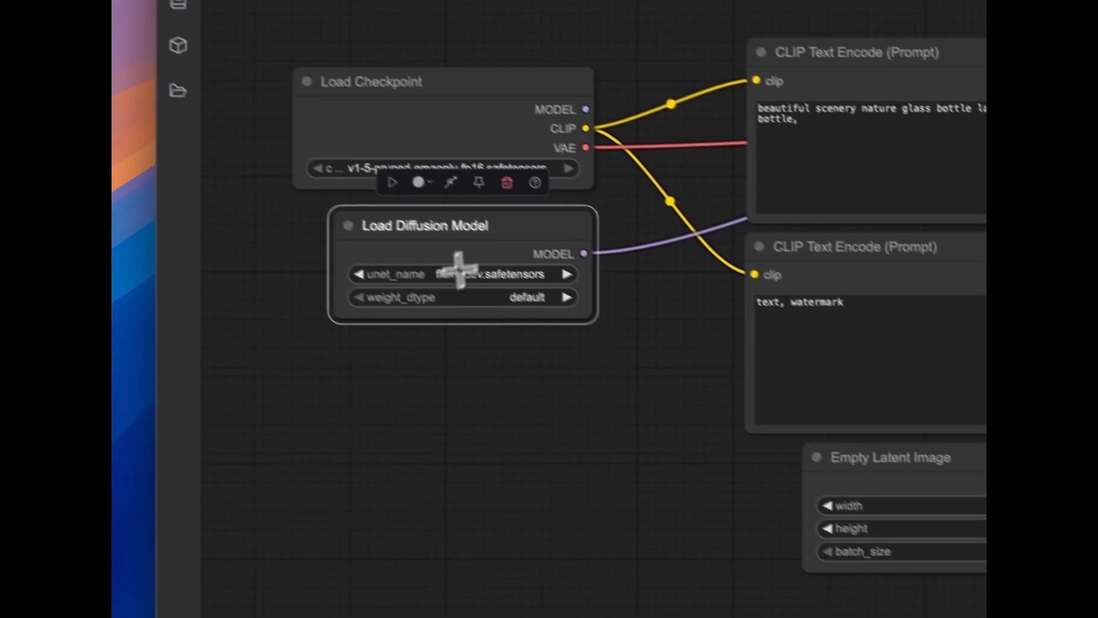
pyautogui.moveTo(534, 226); pyautogui.dragTo(510, 226)
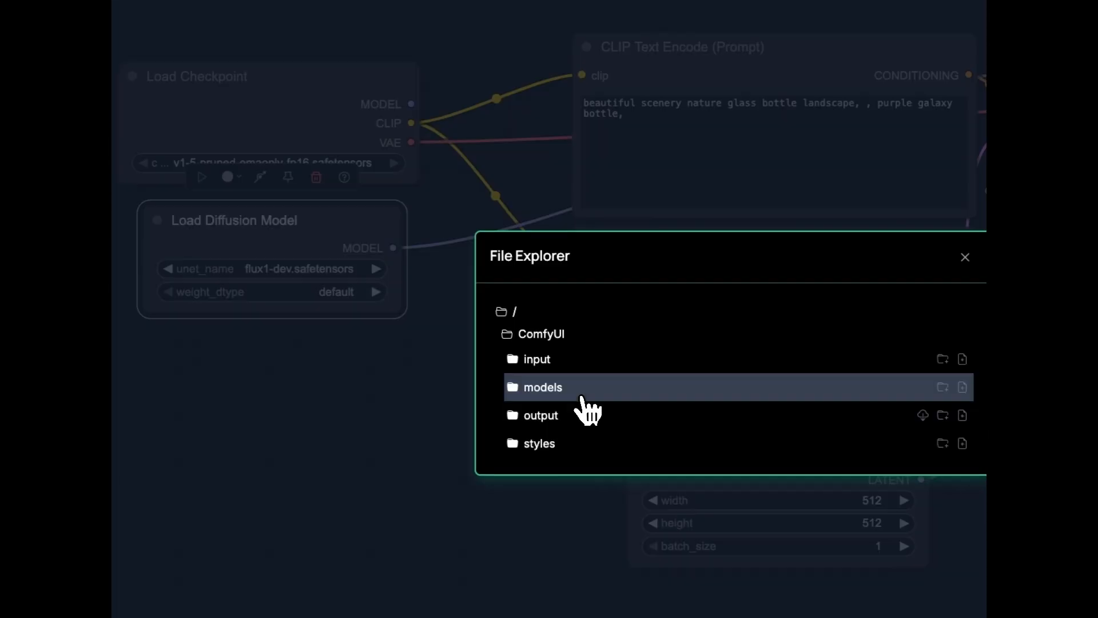
# Examine the files in the models/clip folder in the File Explorer and close it
pyautogui.click(583, 388)
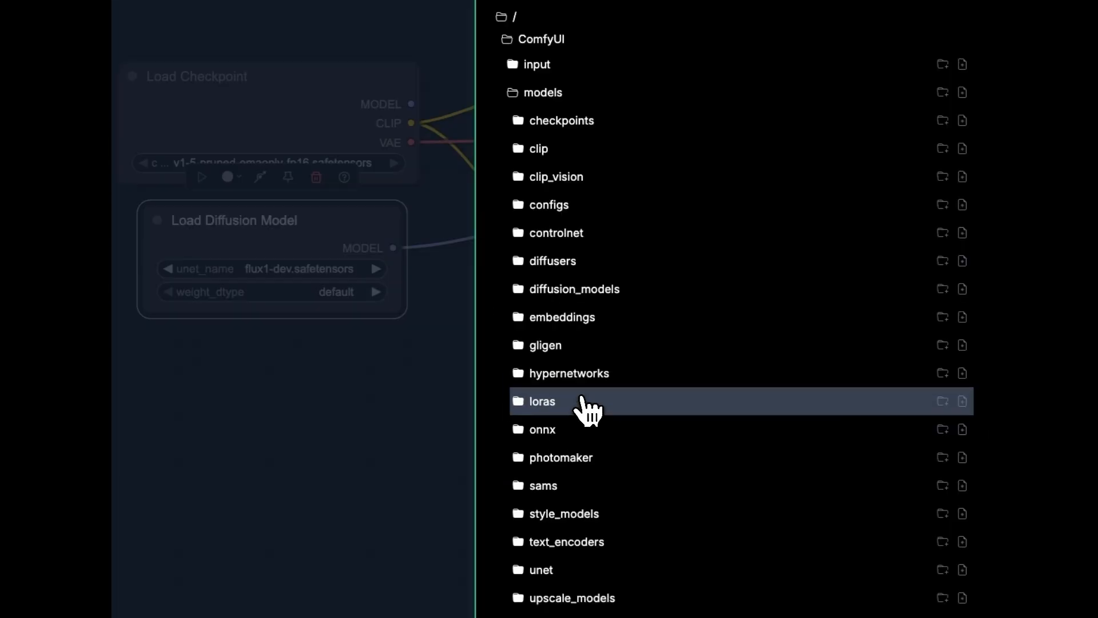
pyautogui.click(575, 148)
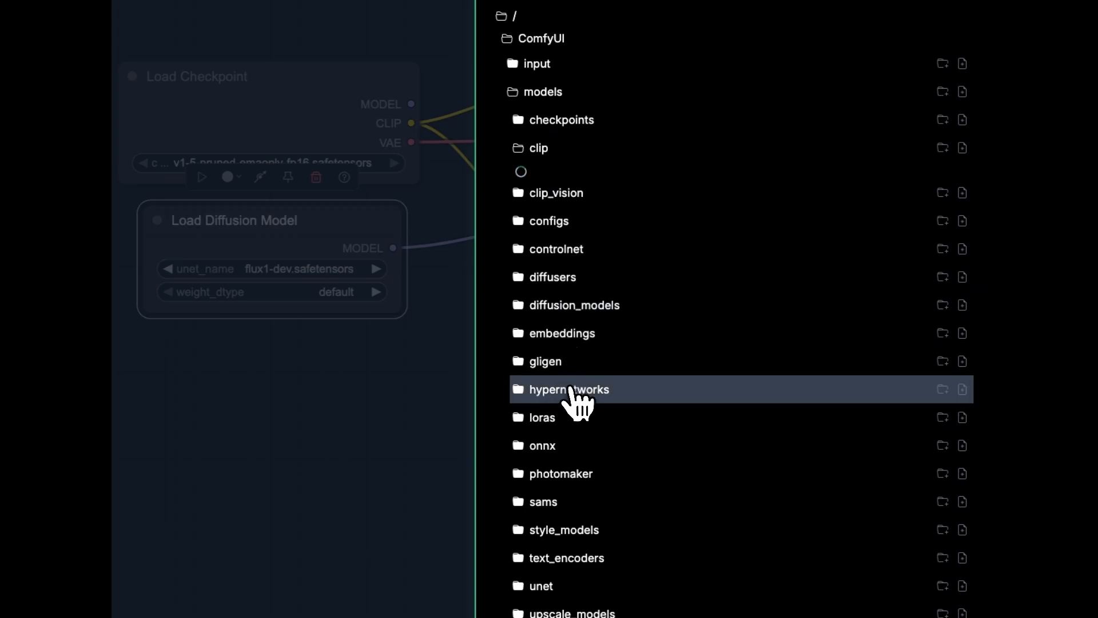
pyautogui.scroll(-5, 575, 400)
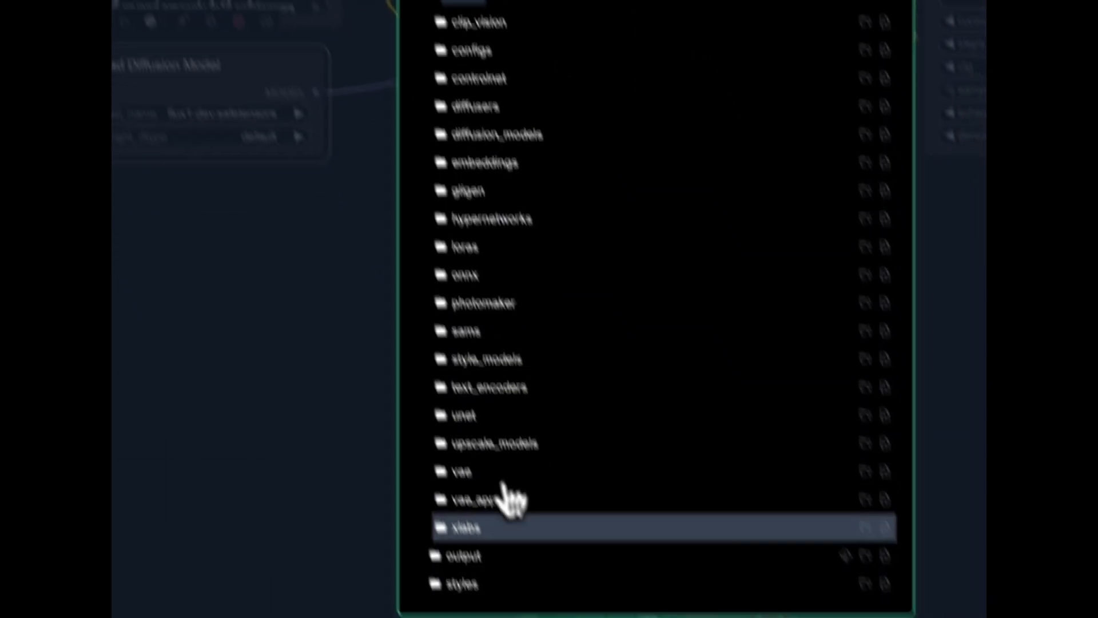
pyautogui.click(482, 473)
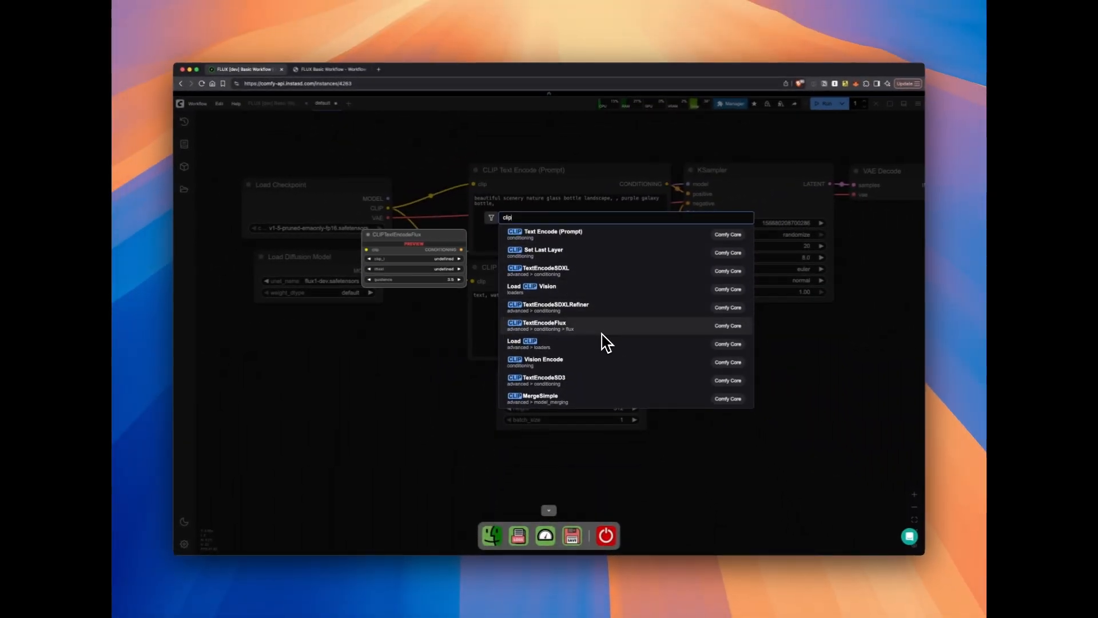
# Add a DualCLIPLoader node below Load Diffusion Model and set its clip_name1 to t5xxl_fp16.safetensors
pyautogui.scroll(-5, 606, 343)
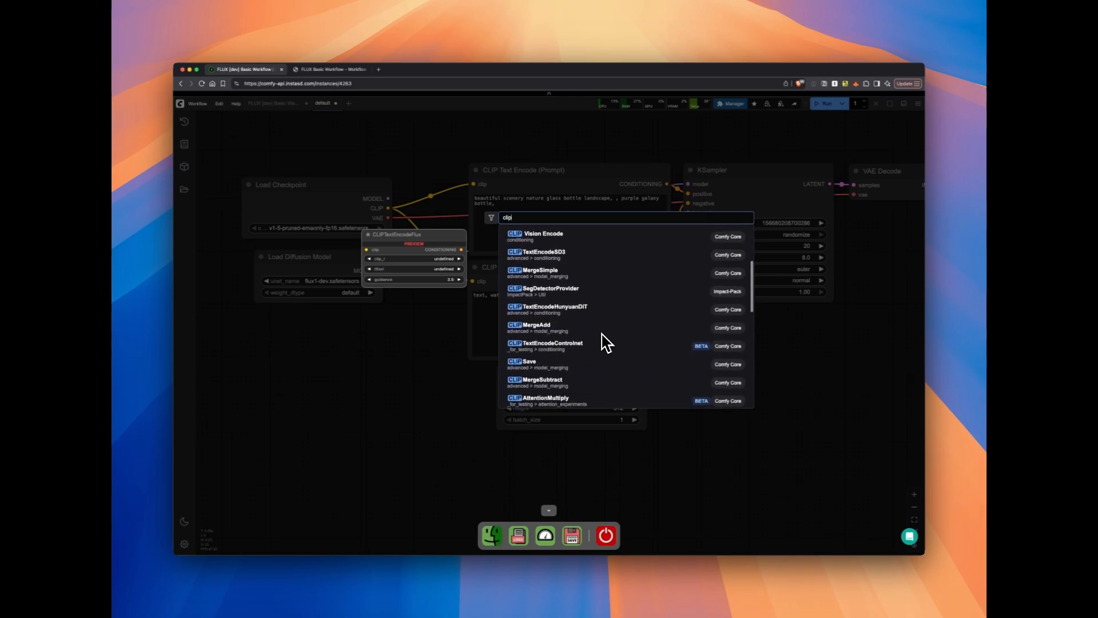
pyautogui.scroll(5, 603, 346)
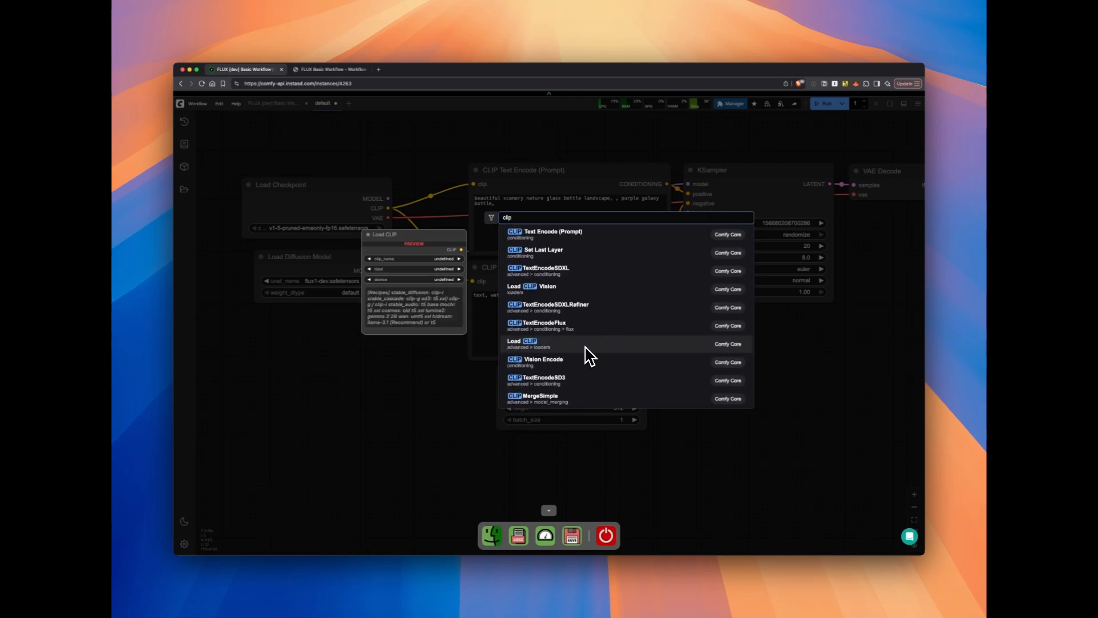
pyautogui.scroll(-10, 589, 356)
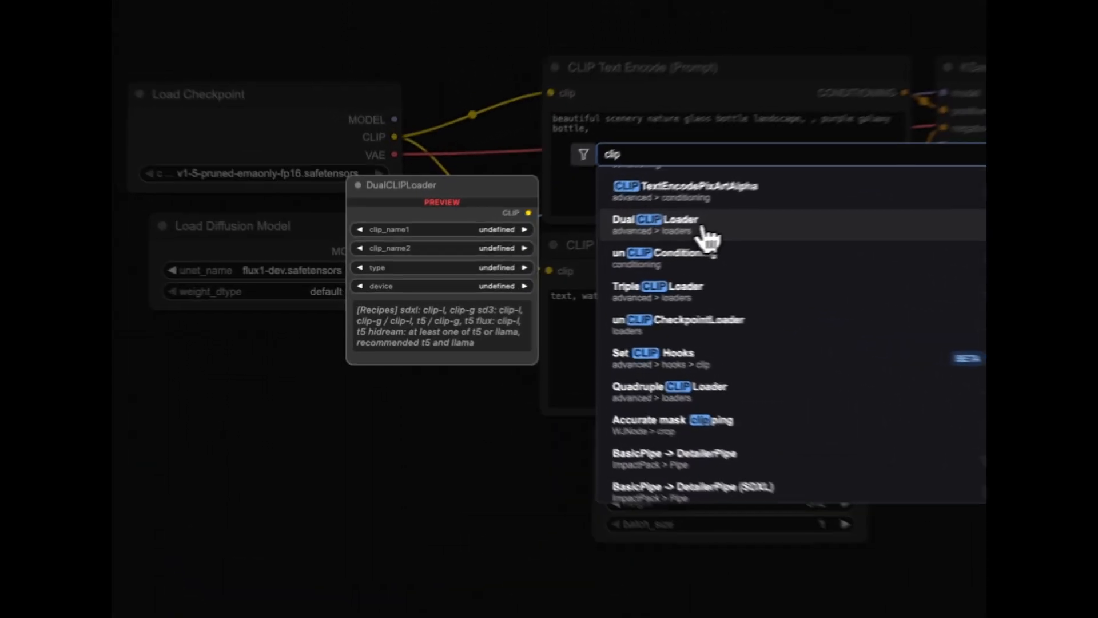
pyautogui.click(572, 260)
pyautogui.moveTo(447, 339); pyautogui.dragTo(354, 332)
pyautogui.moveTo(397, 380); pyautogui.dragTo(208, 355)
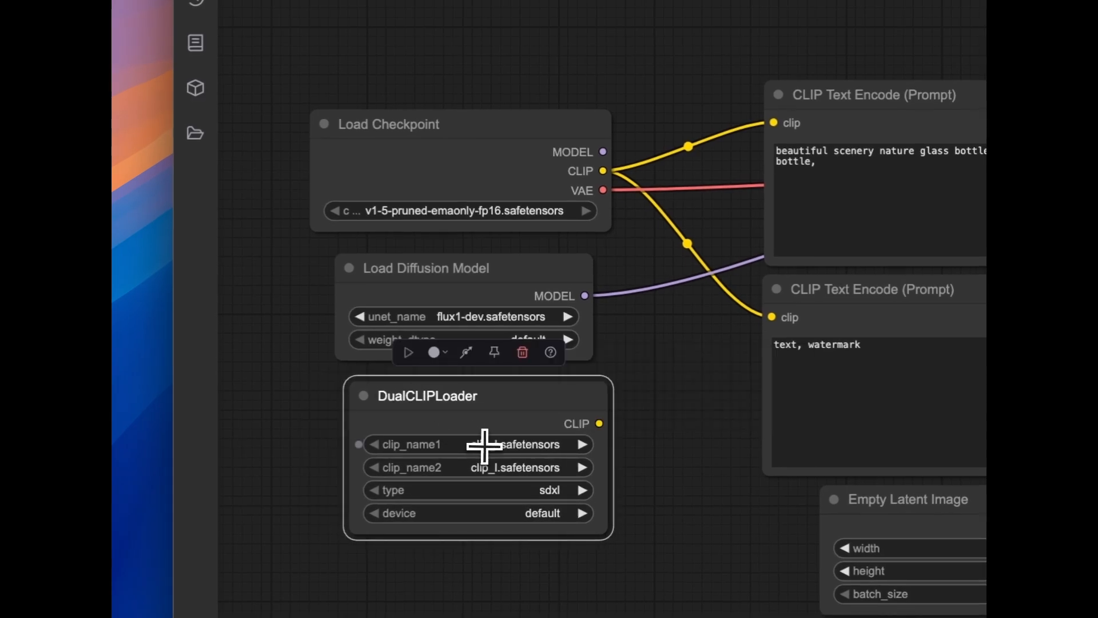
pyautogui.click(484, 446)
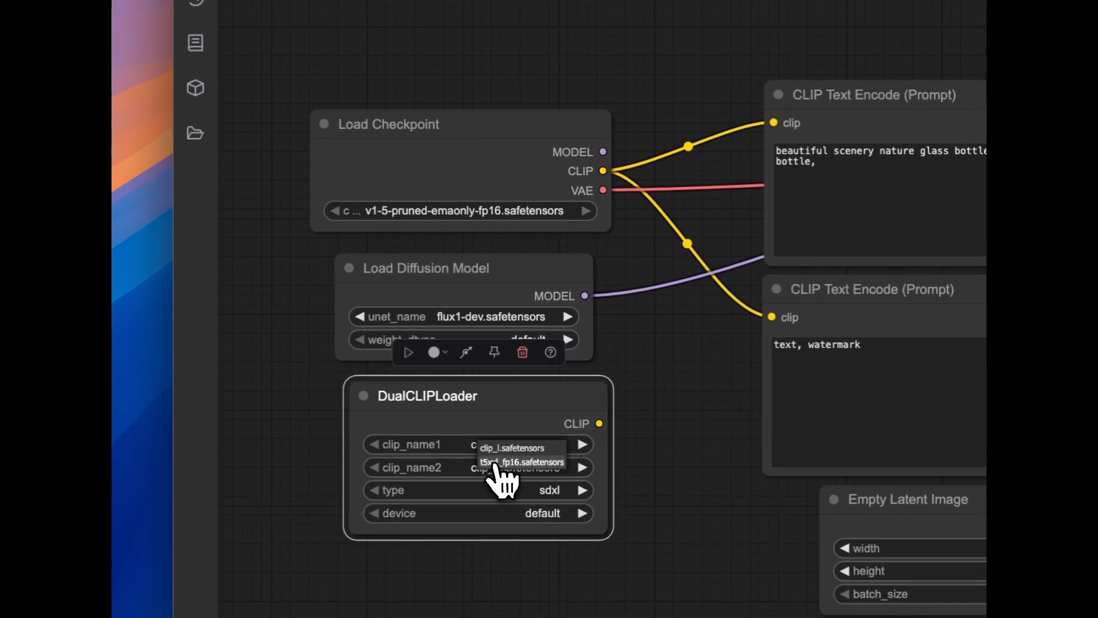
pyautogui.click(526, 462)
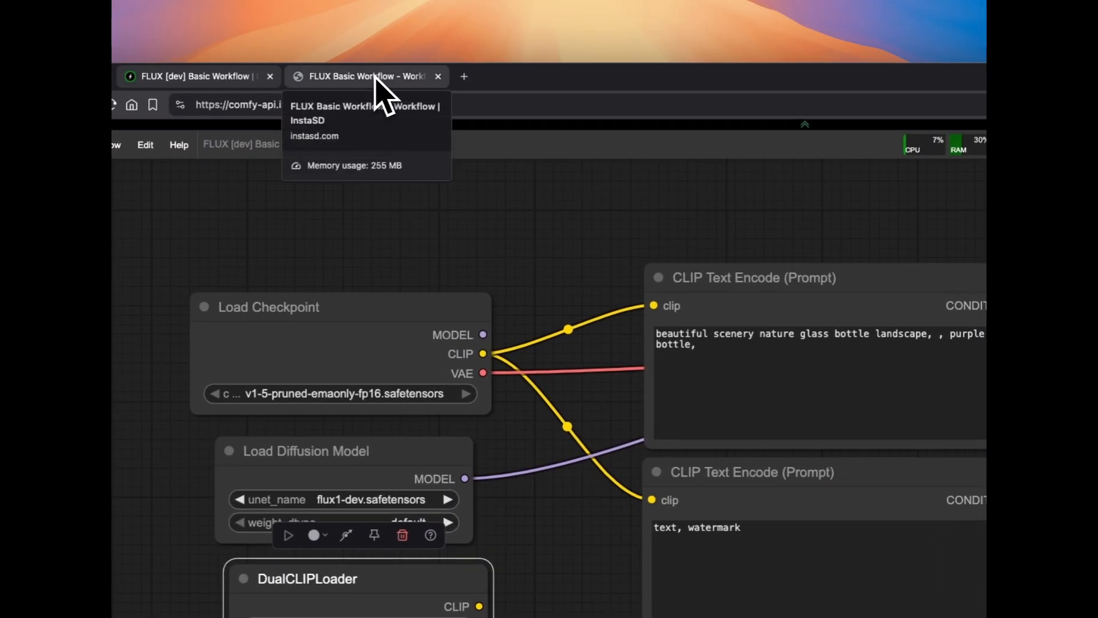
# Switch to the InstaSD FLUX Basic Workflow page, examine the model download links and destinations, and return to ComfyUI
pyautogui.click(377, 77)
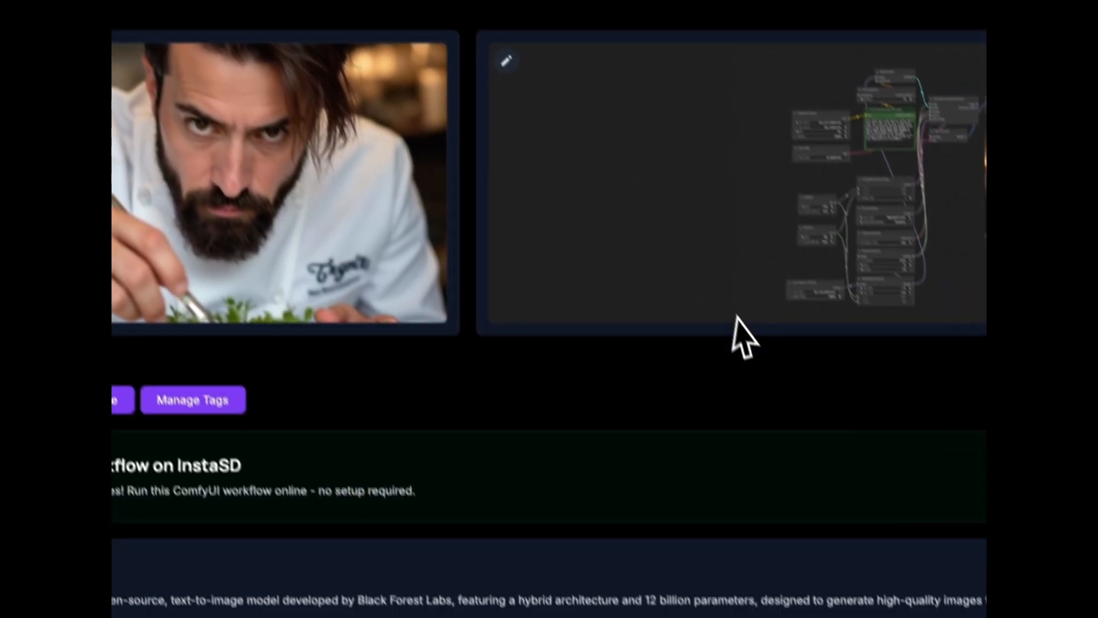
pyautogui.scroll(-4, 736, 329)
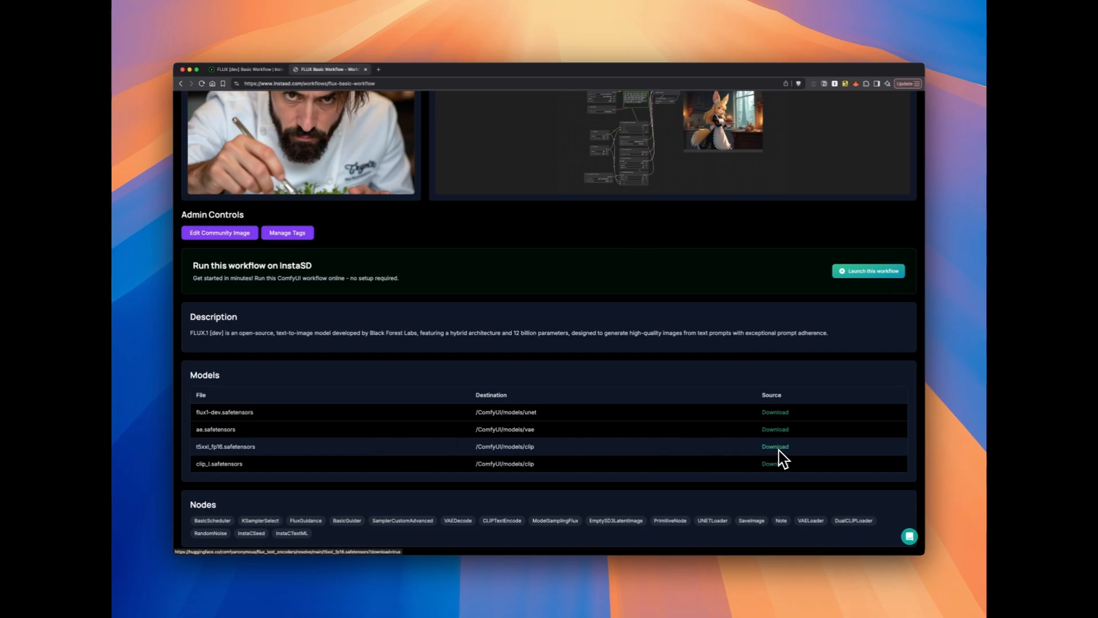
pyautogui.click(242, 69)
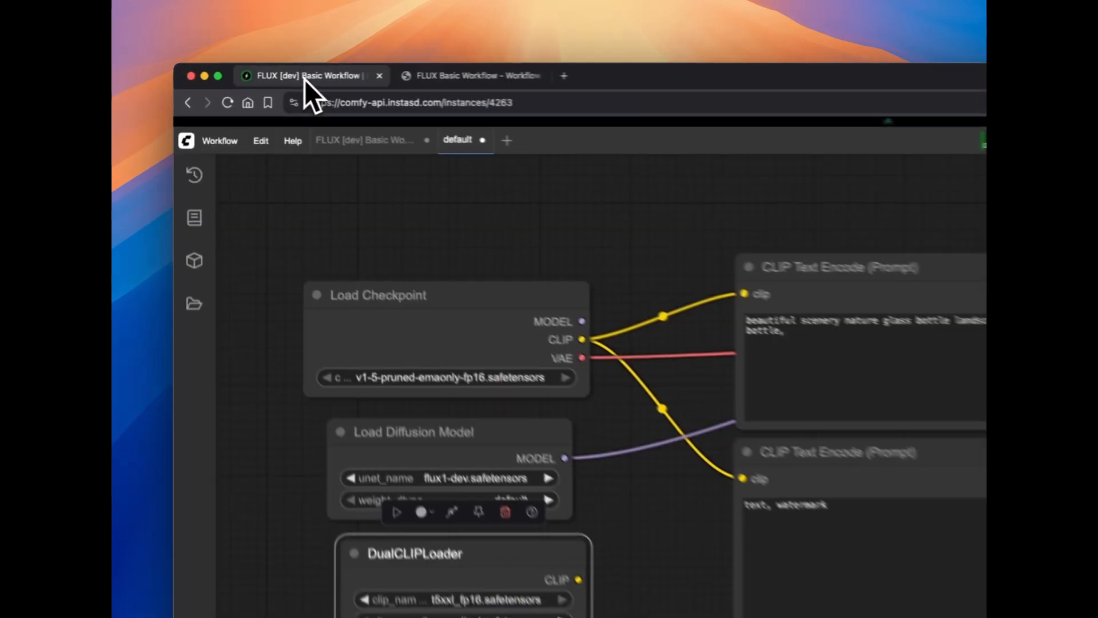
pyautogui.click(271, 102)
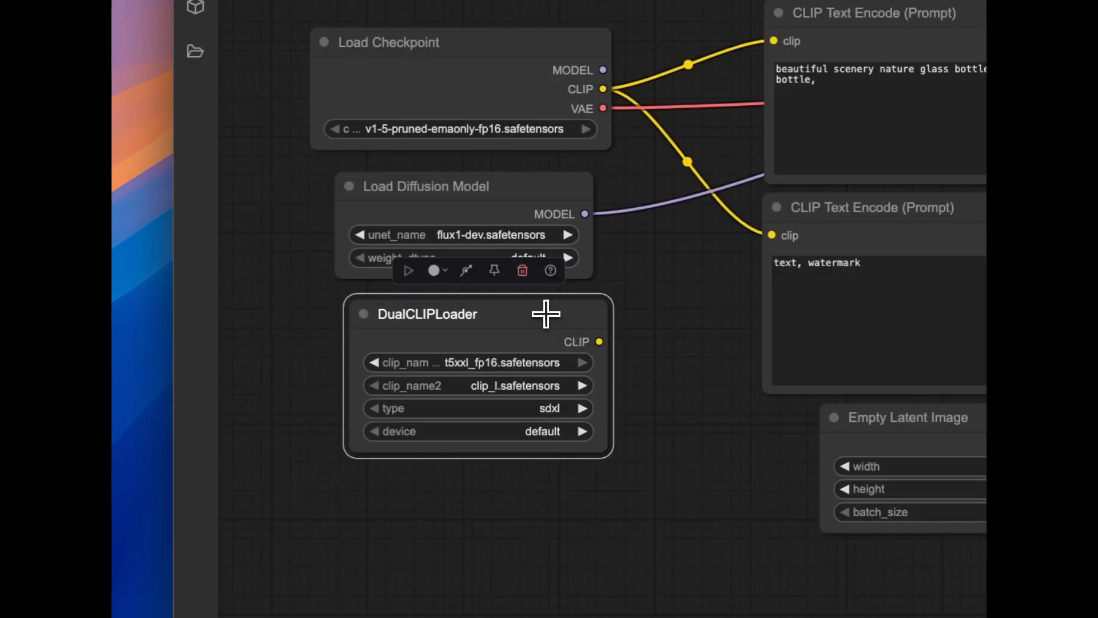
# Nudge the DualCLIPLoader node up and to the left, set its type to flux, and deselect it
pyautogui.moveTo(542, 312); pyautogui.dragTo(534, 308)
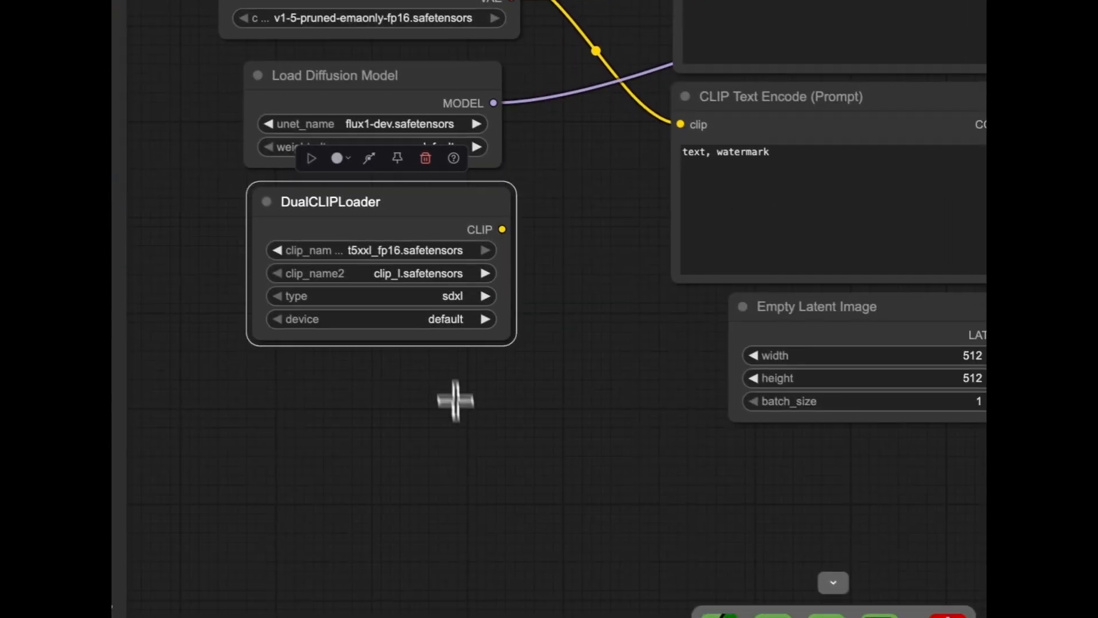
pyautogui.click(454, 292)
pyautogui.click(487, 338)
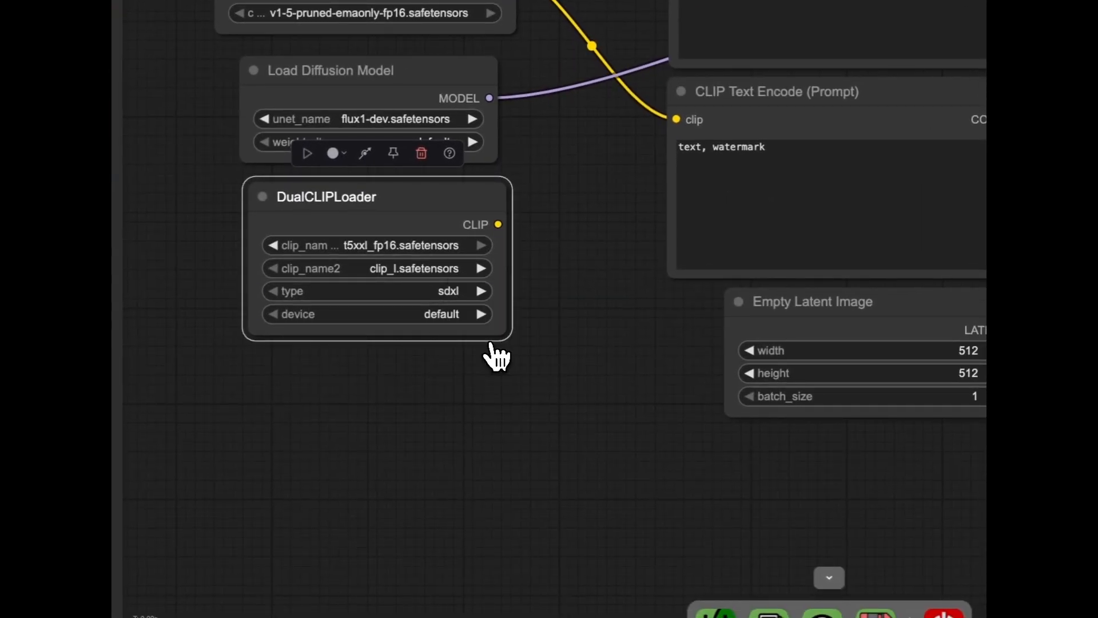
pyautogui.click(434, 460)
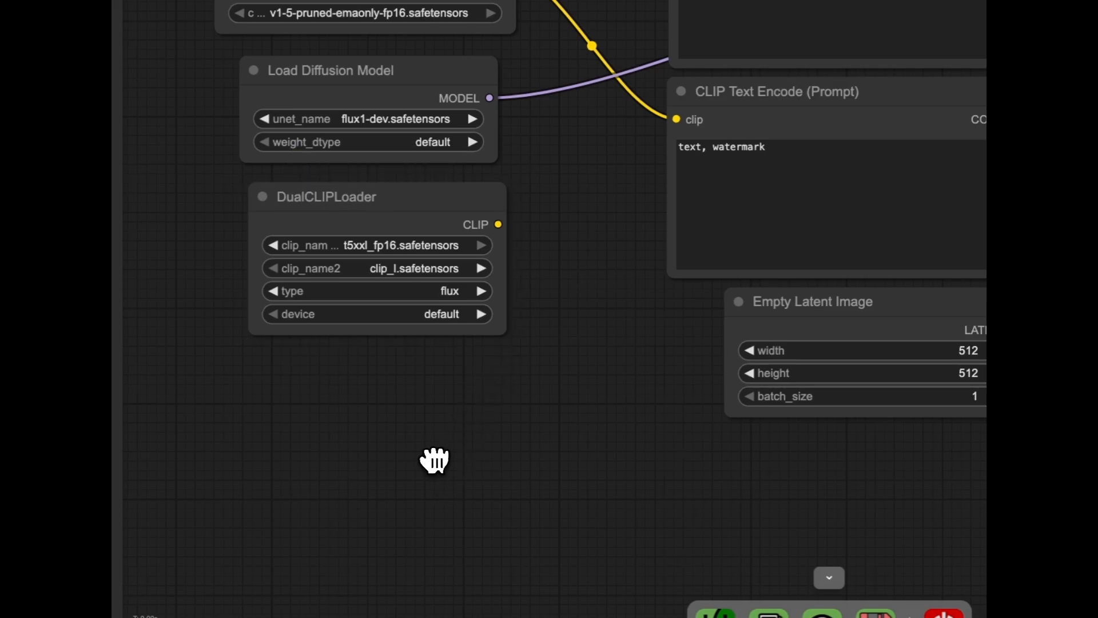
# Add a Load VAE node below the DualCLIPLoader and connect its VAE output to the VAE Decode node's vae input
pyautogui.doubleClick(382, 390)
pyautogui.write('load vae')
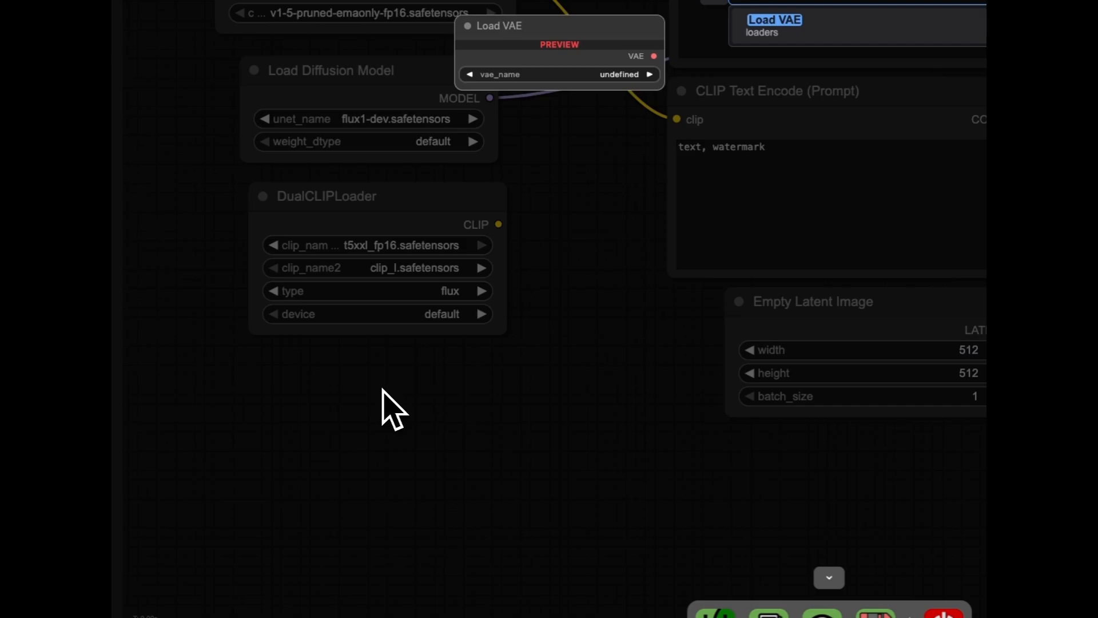
pyautogui.click(836, 36)
pyautogui.moveTo(470, 389); pyautogui.dragTo(334, 381)
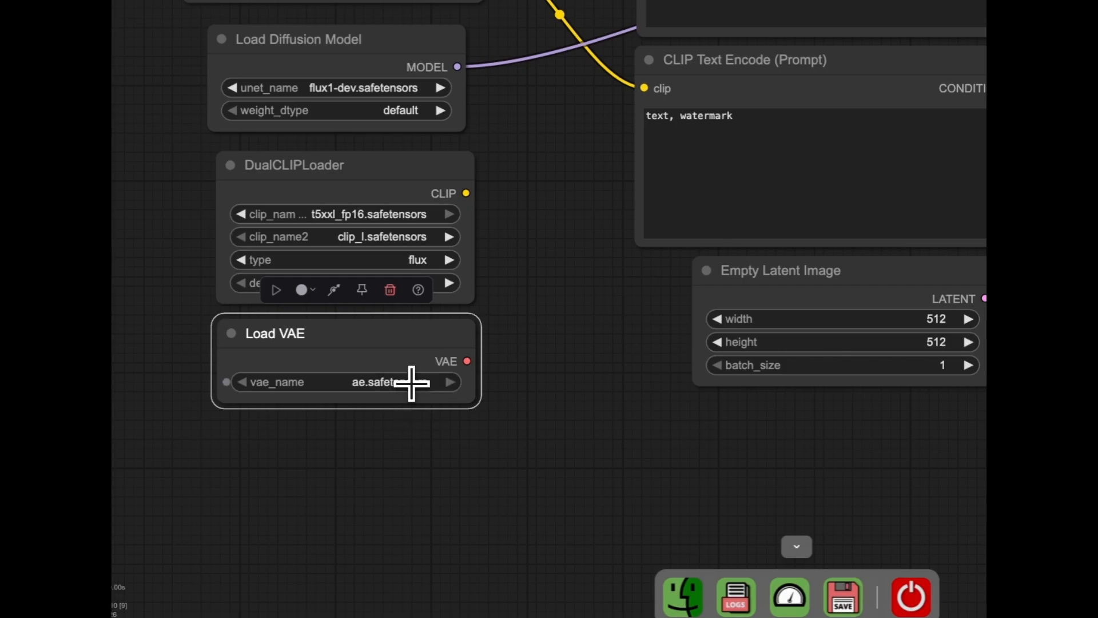
pyautogui.moveTo(468, 361); pyautogui.dragTo(799, 242)
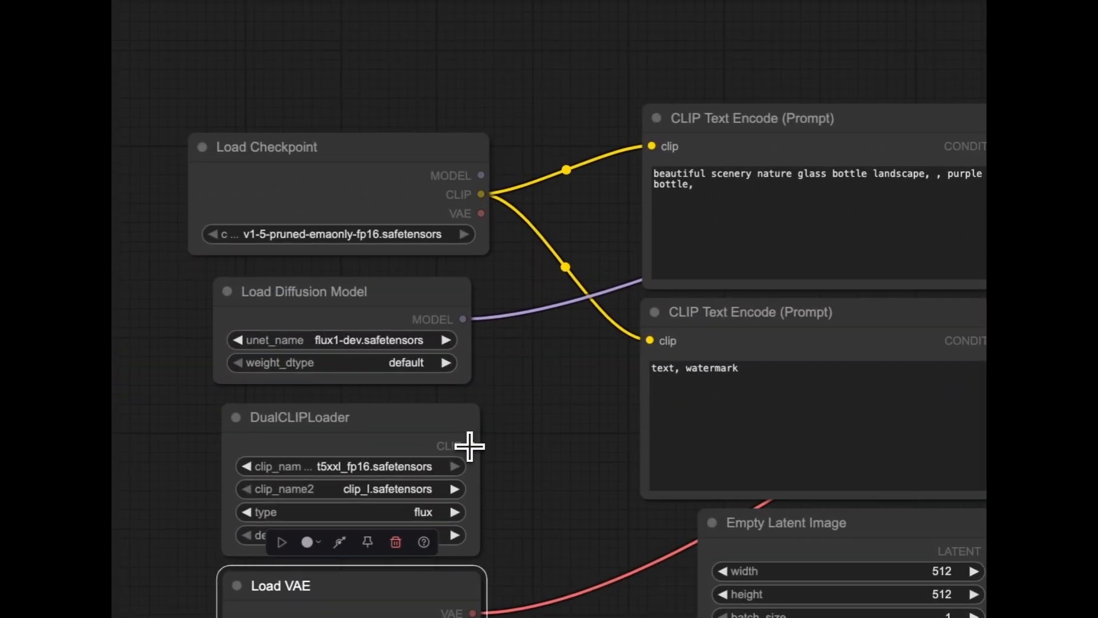
# Connect the DualCLIPLoader's CLIP output to both CLIP Text Encode nodes and delete the Load Checkpoint node
pyautogui.moveTo(469, 444); pyautogui.dragTo(682, 345)
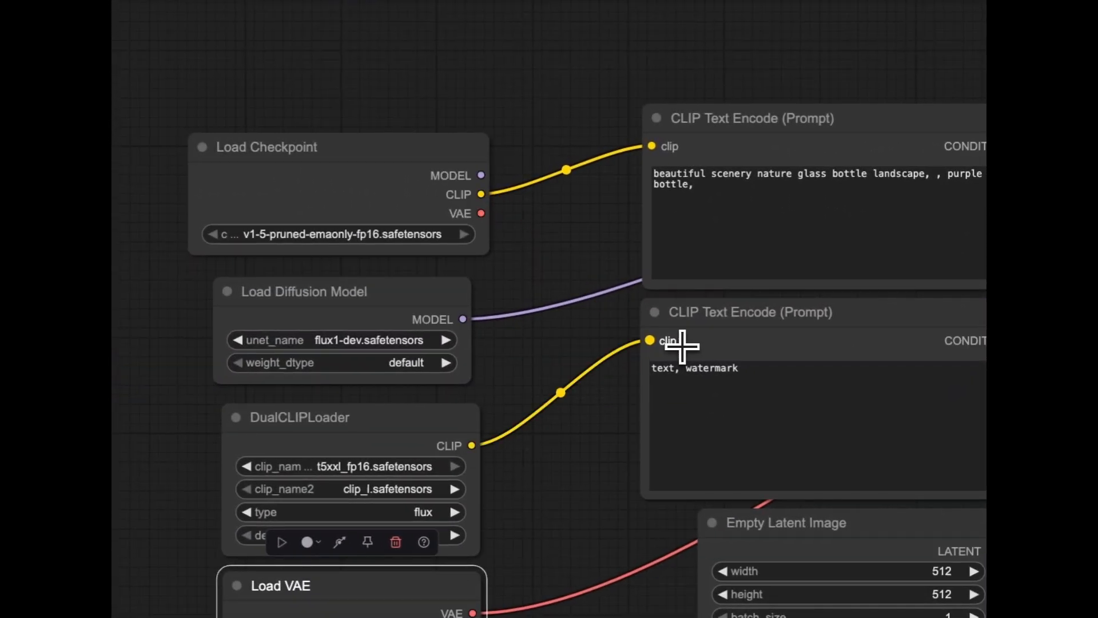
pyautogui.moveTo(471, 446); pyautogui.dragTo(668, 179)
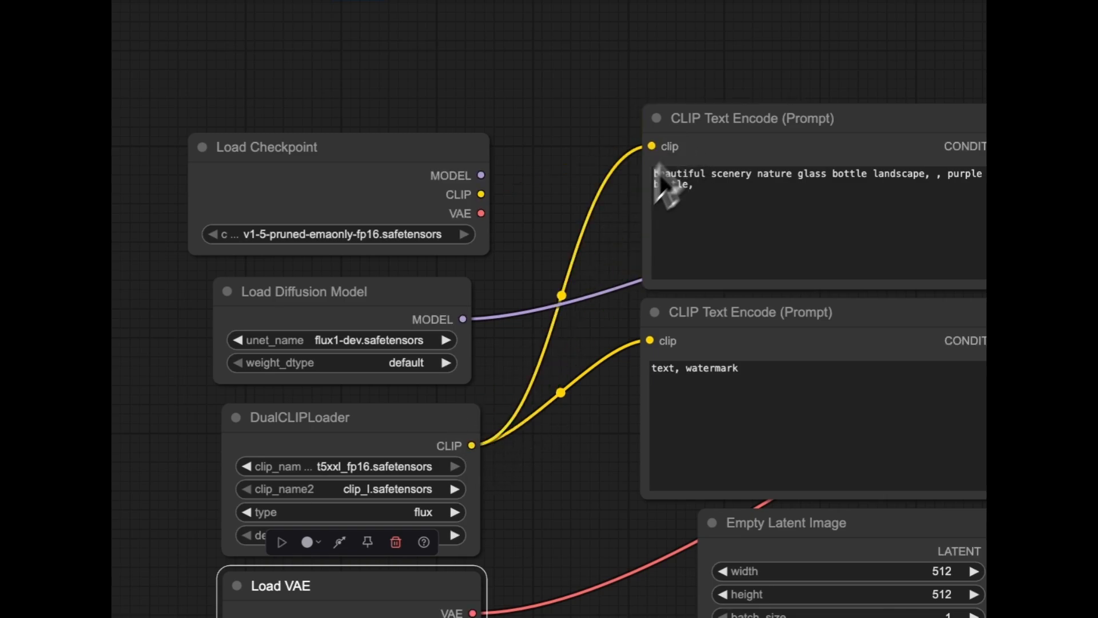
pyautogui.click(555, 180)
pyautogui.click(369, 156)
pyautogui.press('Delete')
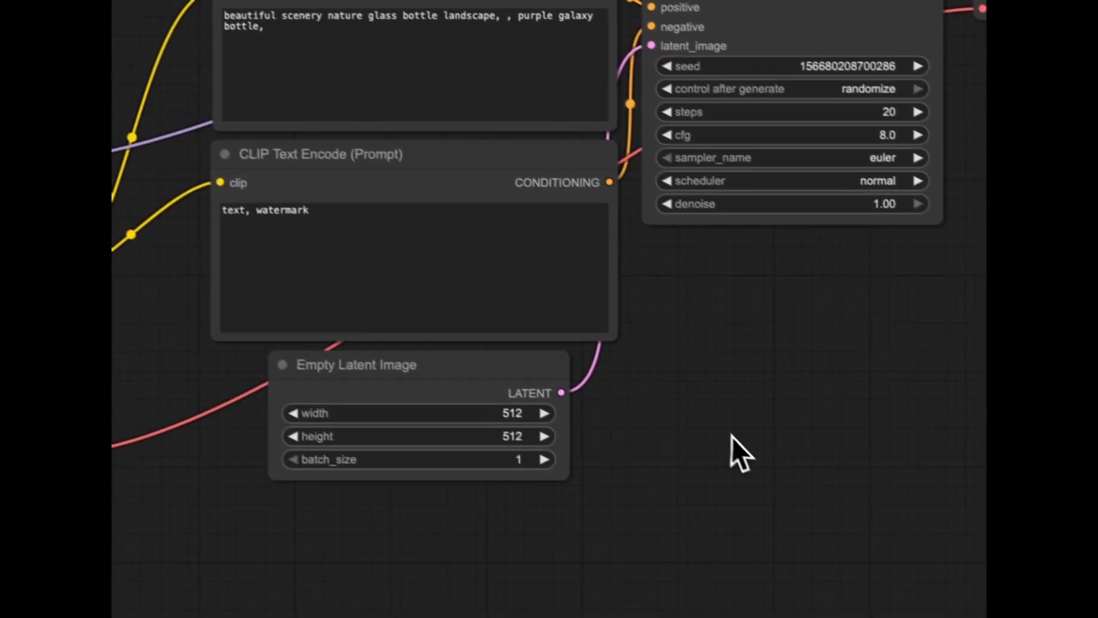
# Set the Empty Latent Image node's width and height to 1024
pyautogui.scroll(-6, 364, 211)
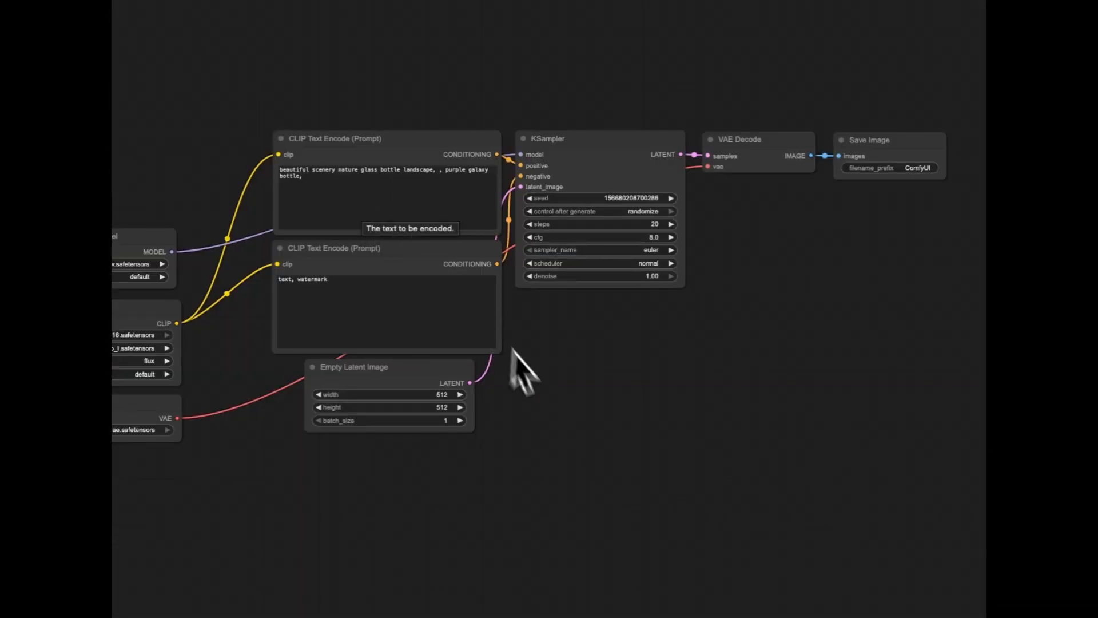
pyautogui.click(443, 394)
pyautogui.write('1024')
pyautogui.press('Return')
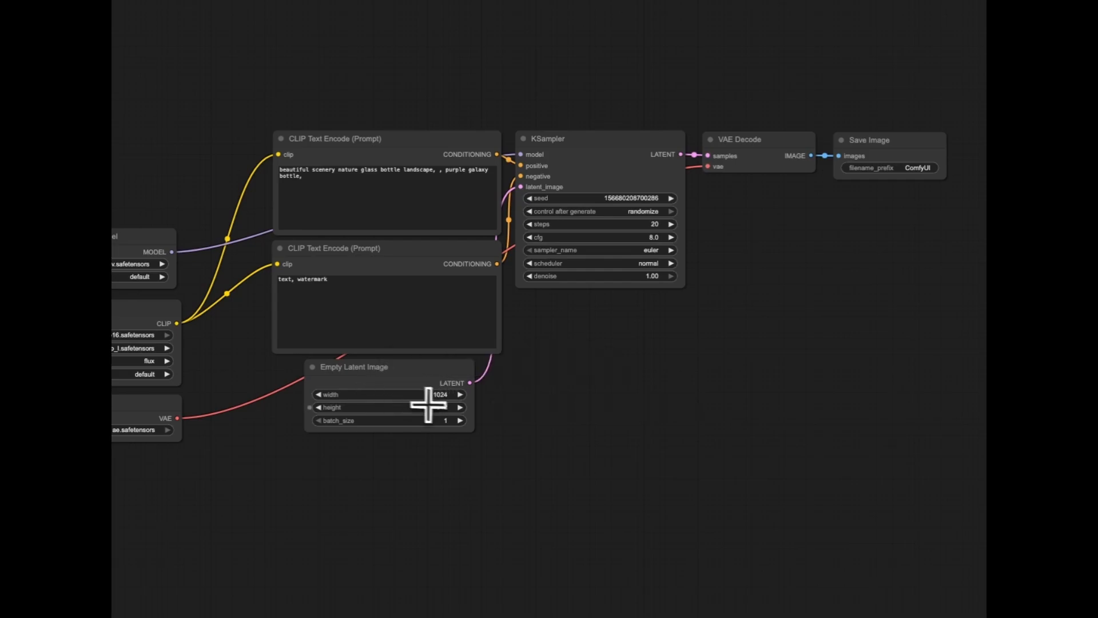
pyautogui.click(441, 407)
pyautogui.write('102')
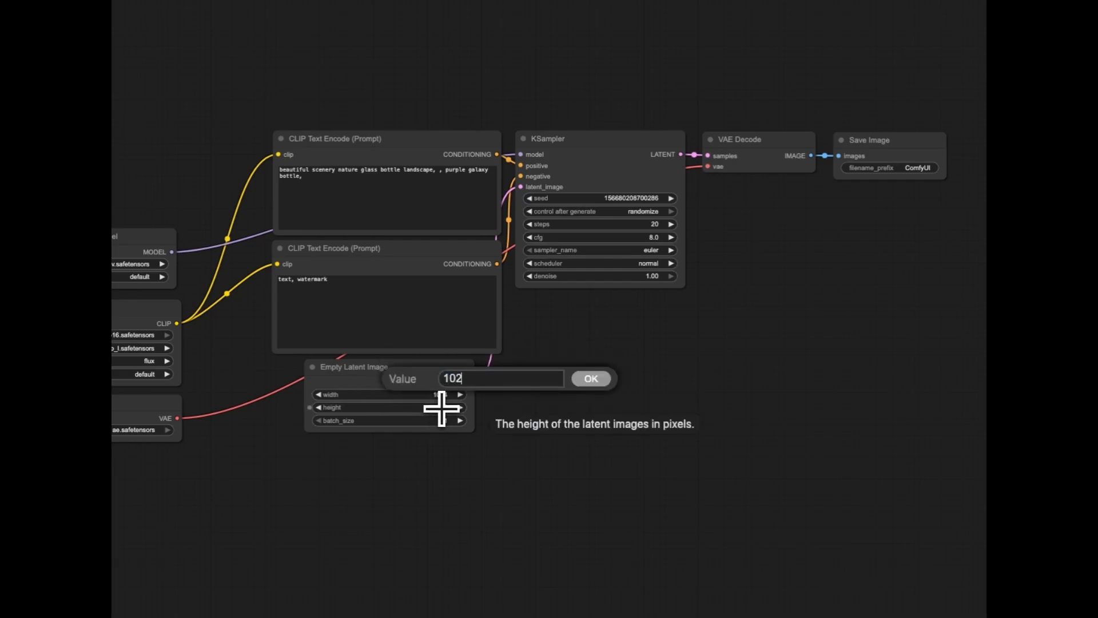
pyautogui.write('4')
pyautogui.press('Return')
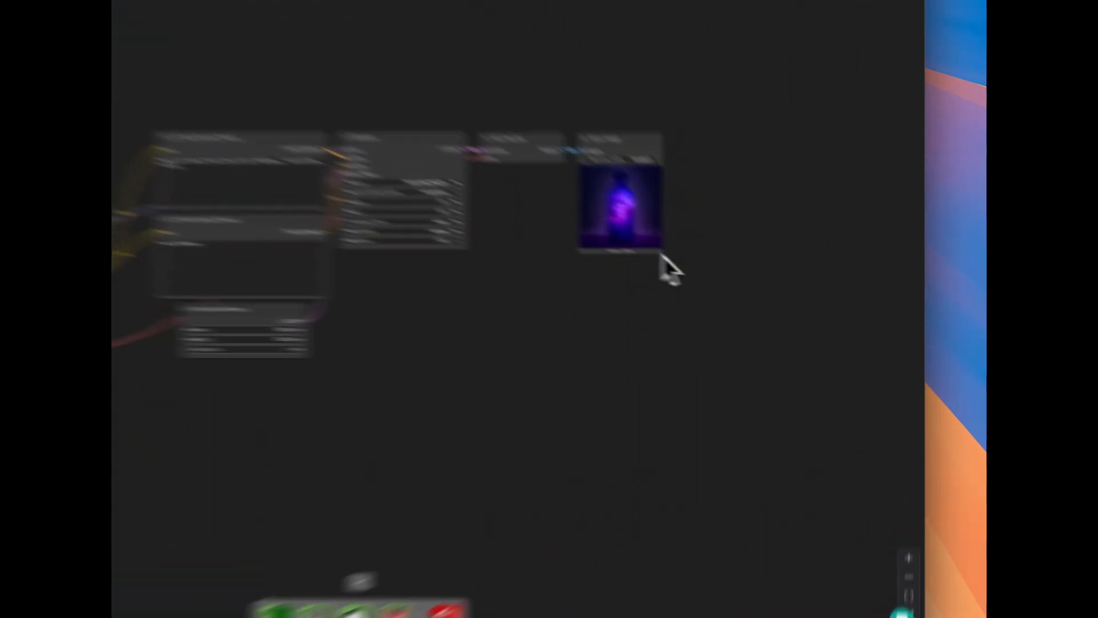
# Enlarge the Save Image node so the generated bottle image is displayed at a bigger size
pyautogui.moveTo(661, 255); pyautogui.dragTo(742, 403)
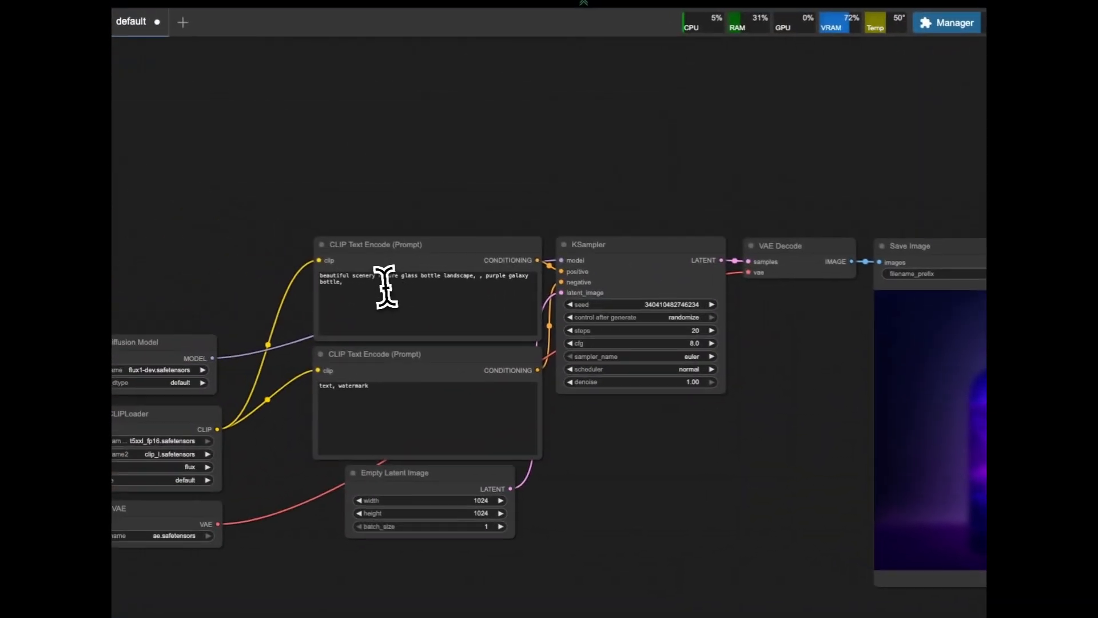
pyautogui.moveTo(385, 291); pyautogui.dragTo(313, 271)
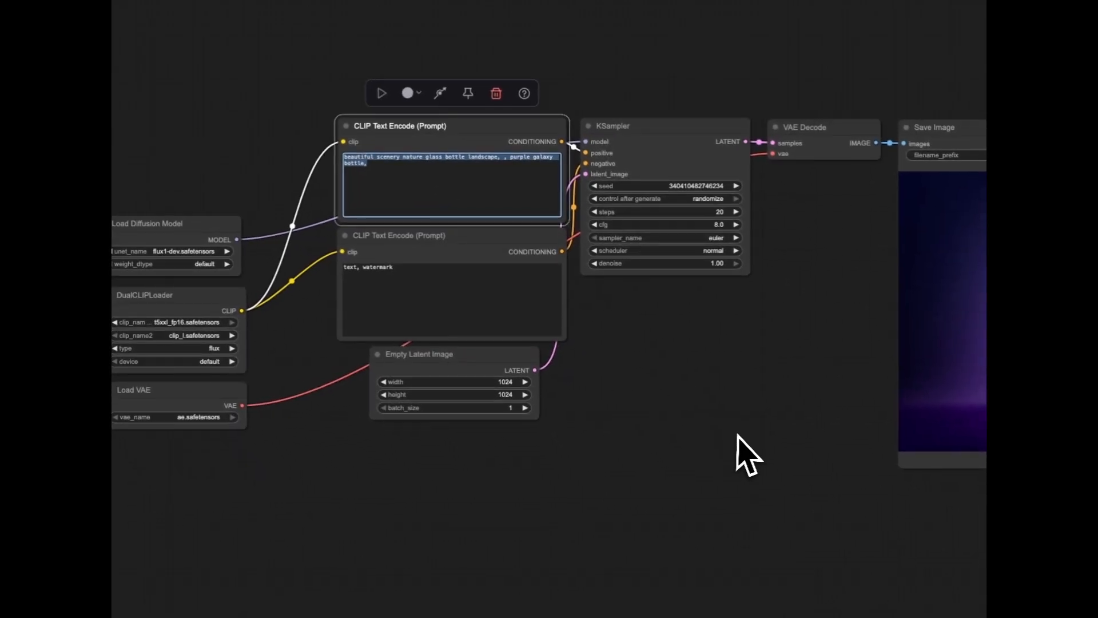
pyautogui.click(429, 187)
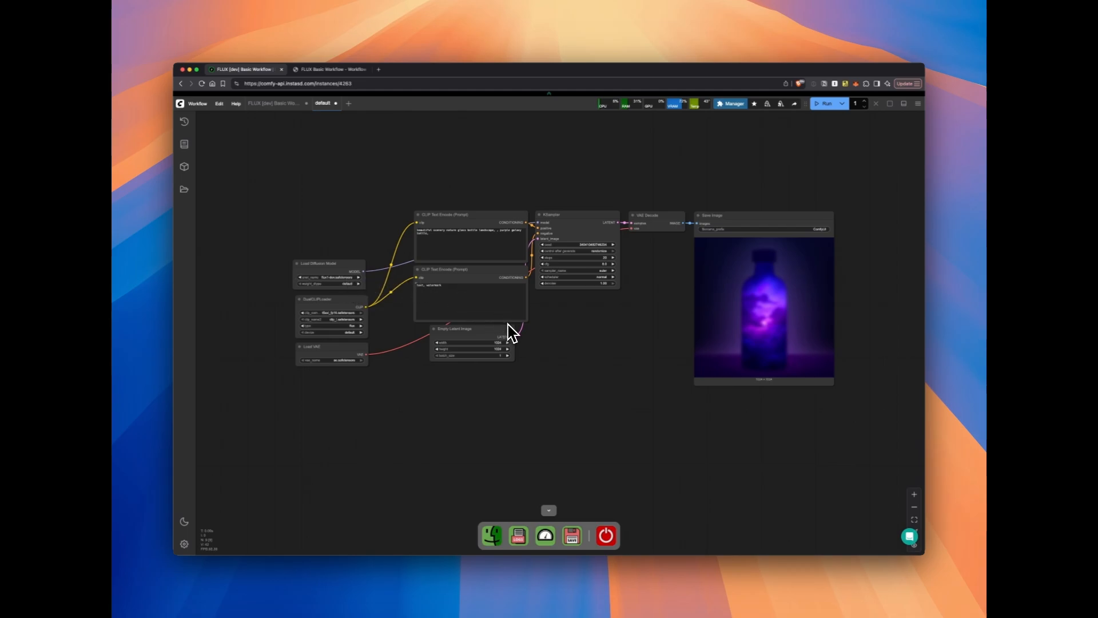
# Clear the text "text, watermark" from the negative CLIP Text Encode node and deselect it
pyautogui.doubleClick(448, 287)
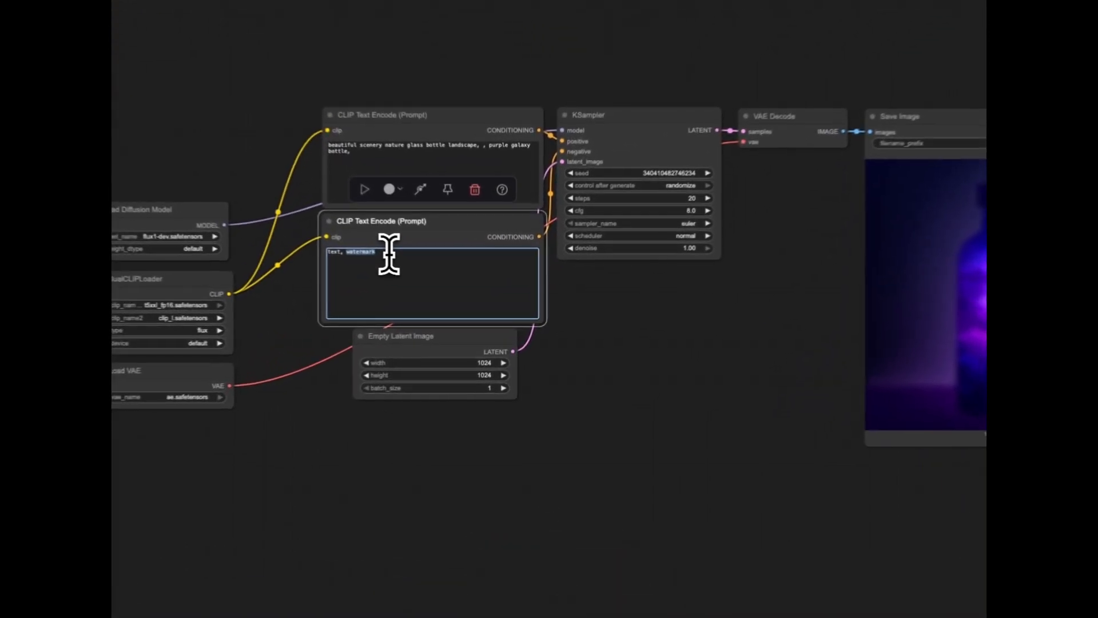
pyautogui.click(575, 306)
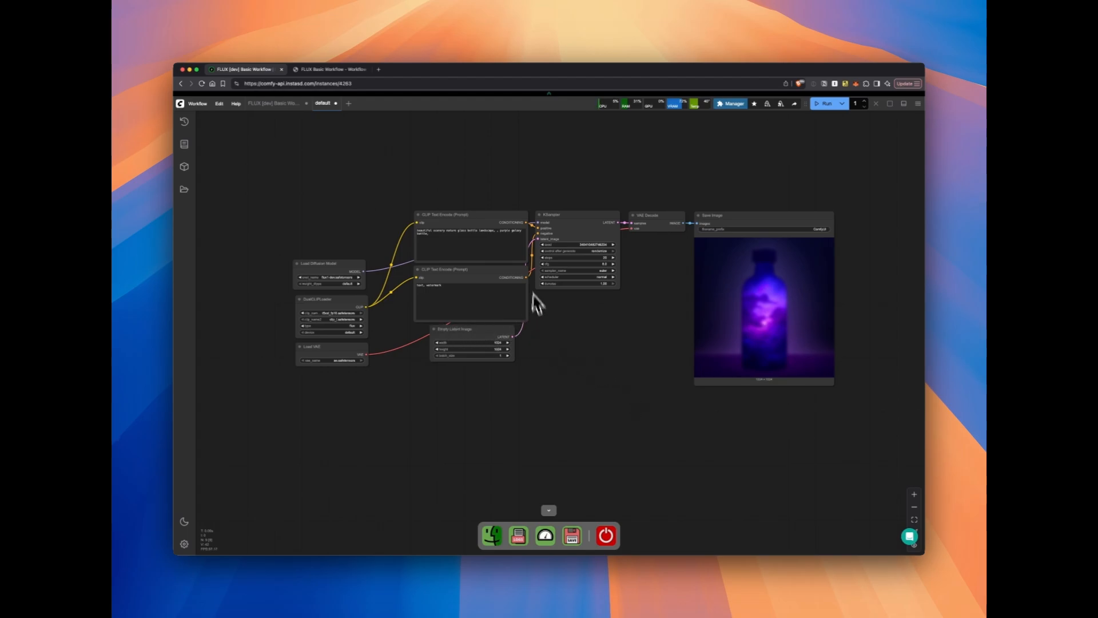
pyautogui.click(478, 290)
pyautogui.press('super+a')
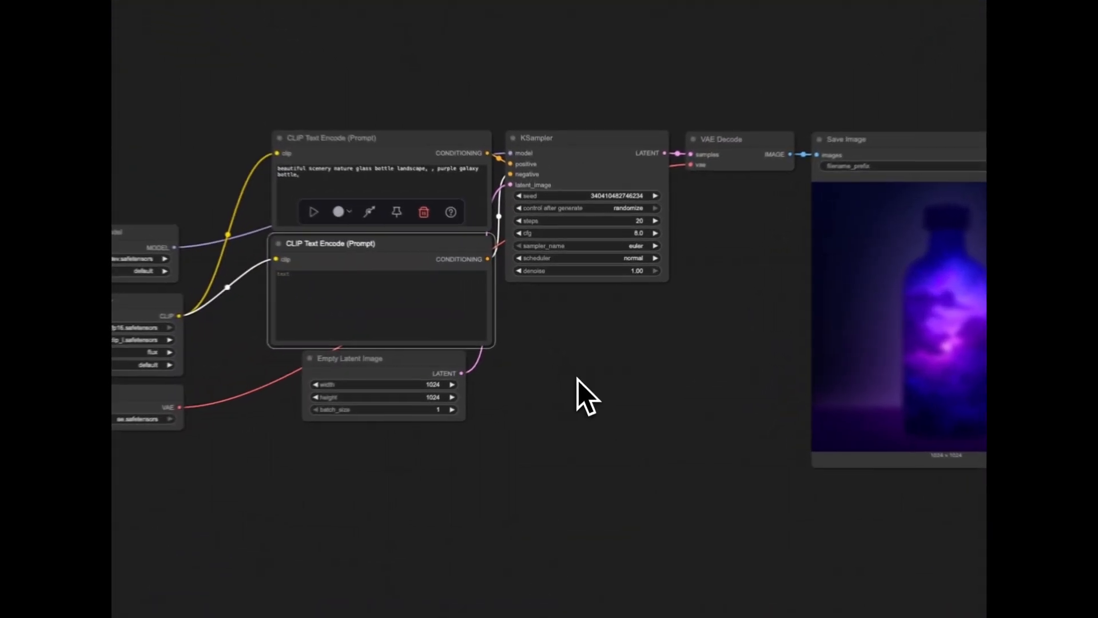
pyautogui.click(573, 339)
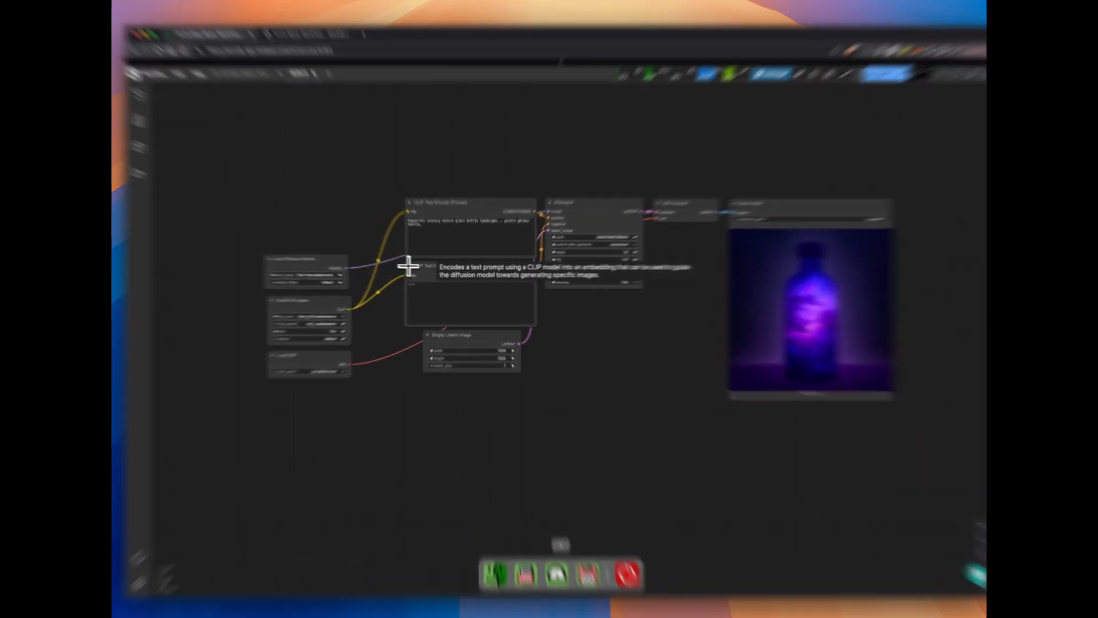
# Collapse the negative CLIP Text Encode node and shift it slightly right beneath the positive prompt node
pyautogui.click(417, 269)
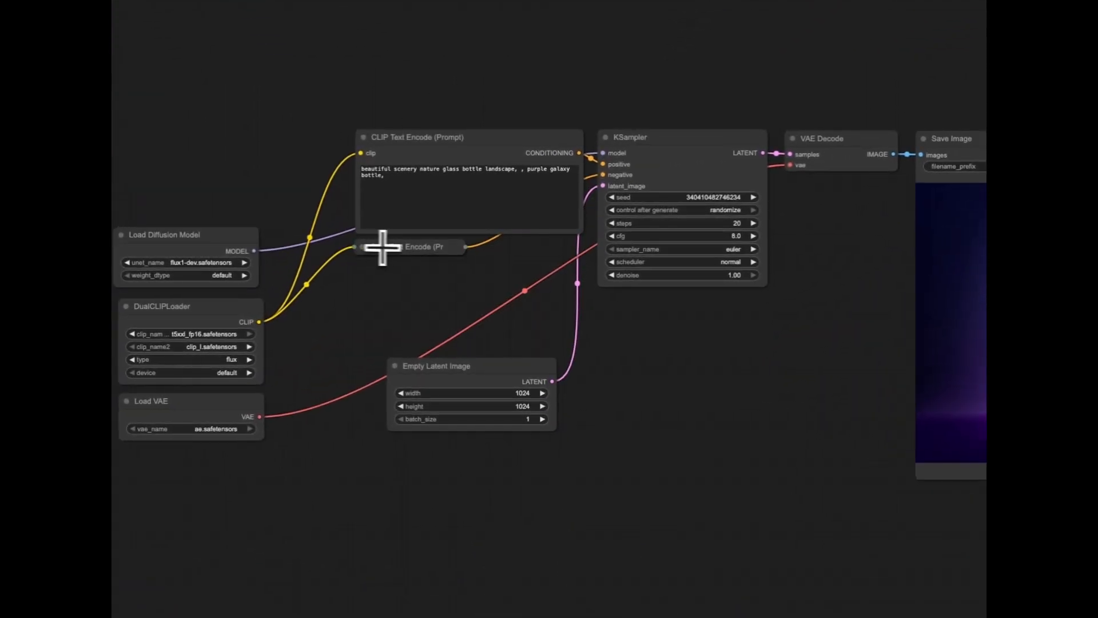
pyautogui.moveTo(410, 249); pyautogui.dragTo(437, 251)
pyautogui.click(728, 380)
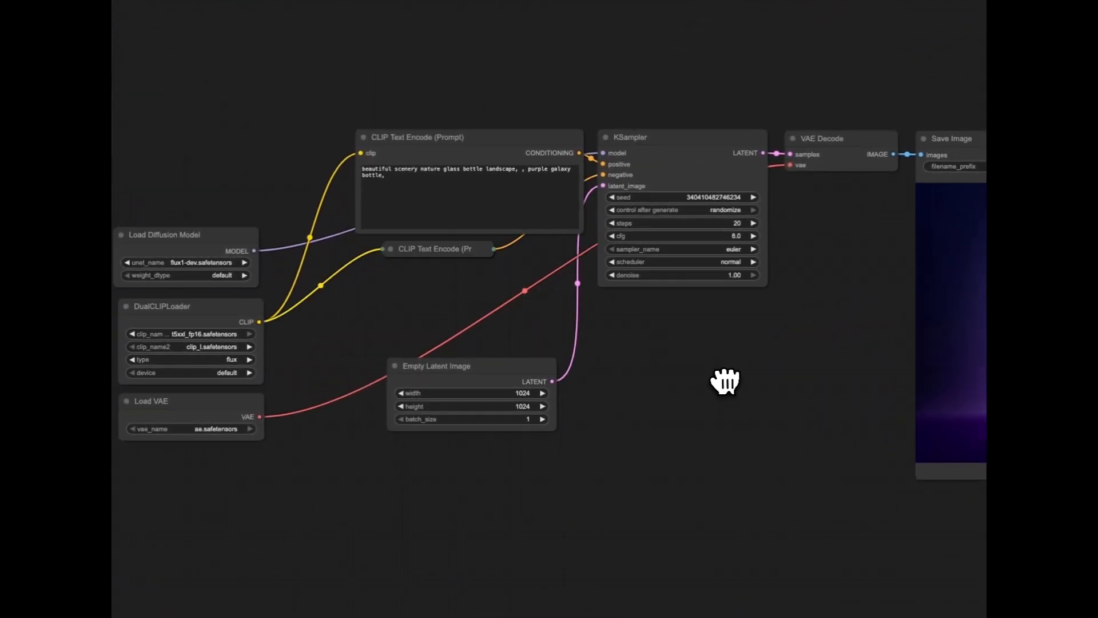
# Set the KSampler's cfg to 1.0
pyautogui.click(728, 236)
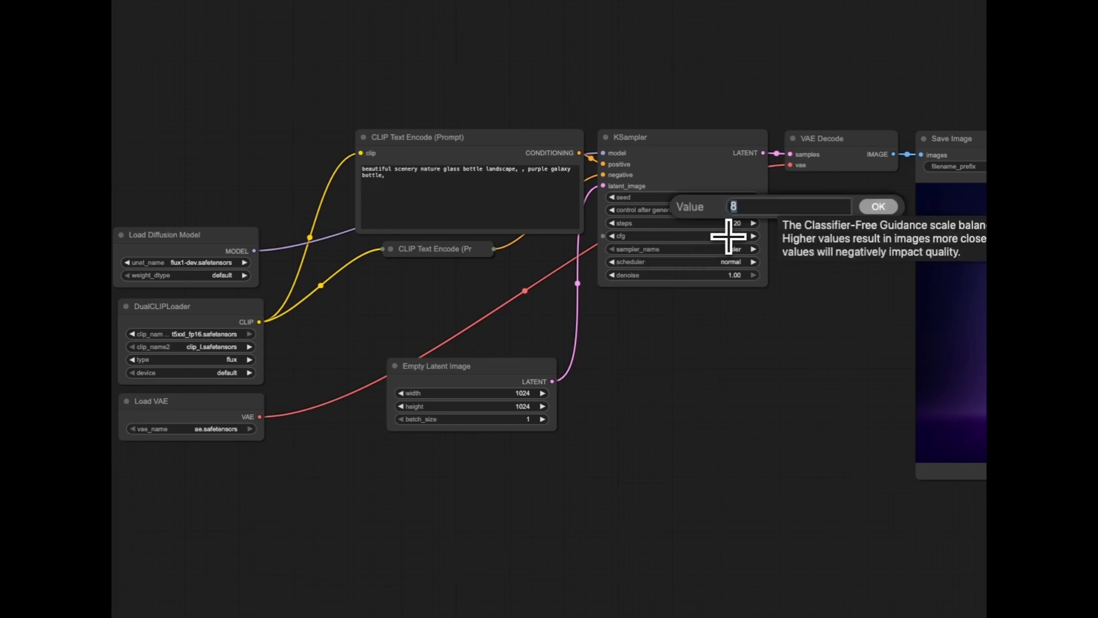
pyautogui.click(889, 209)
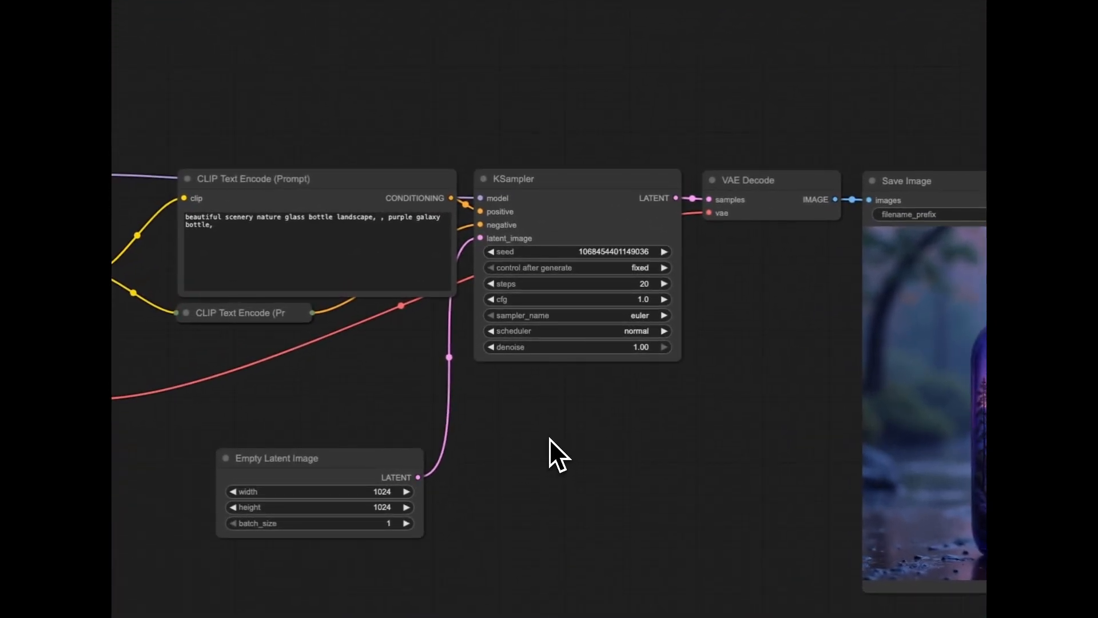
# Add a FluxGuidance node and place it above the KSampler and the positive prompt node
pyautogui.doubleClick(550, 439)
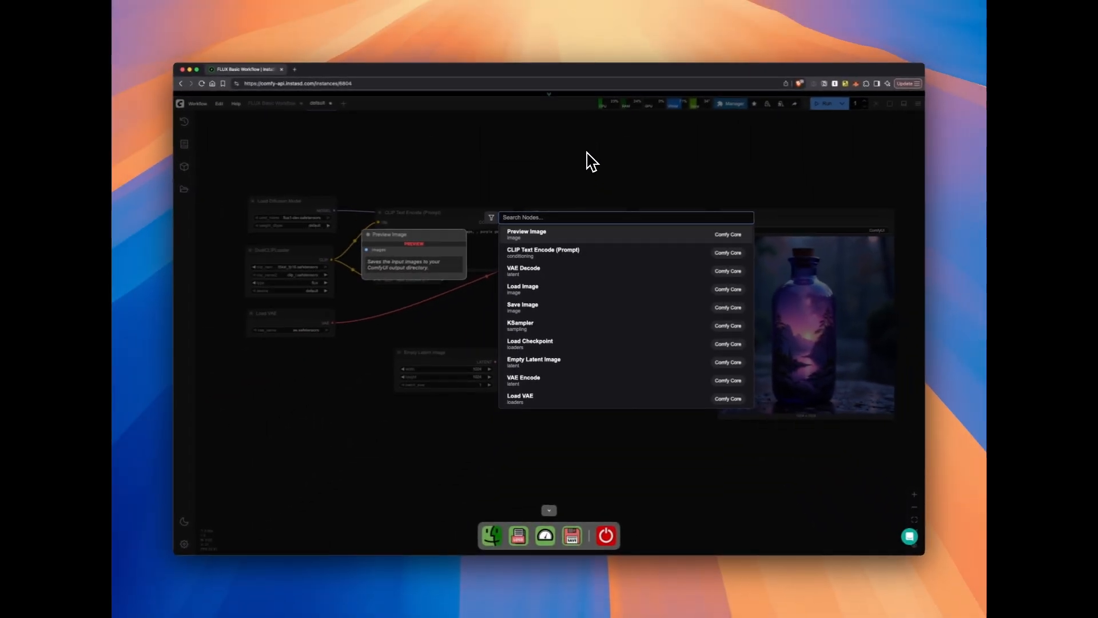
pyautogui.write('flux')
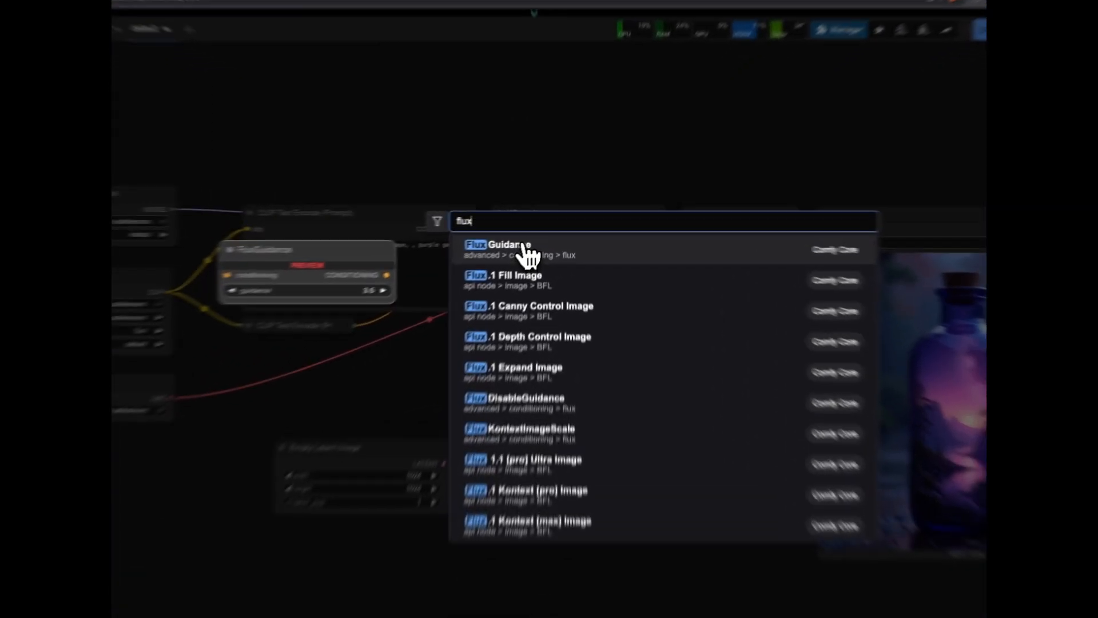
pyautogui.click(524, 252)
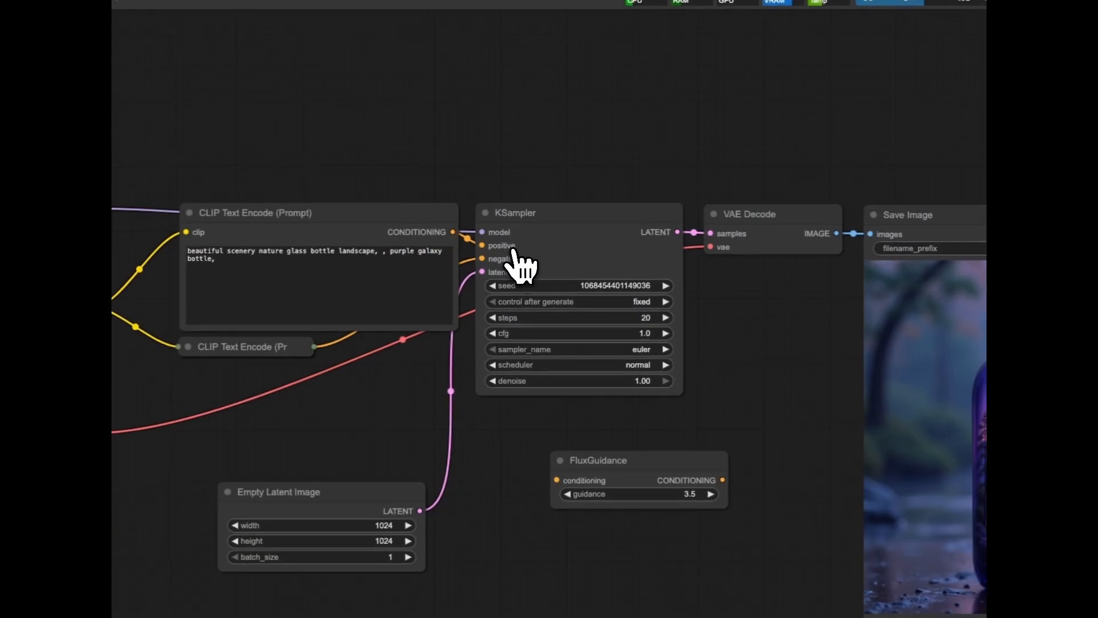
pyautogui.moveTo(681, 490); pyautogui.dragTo(535, 142)
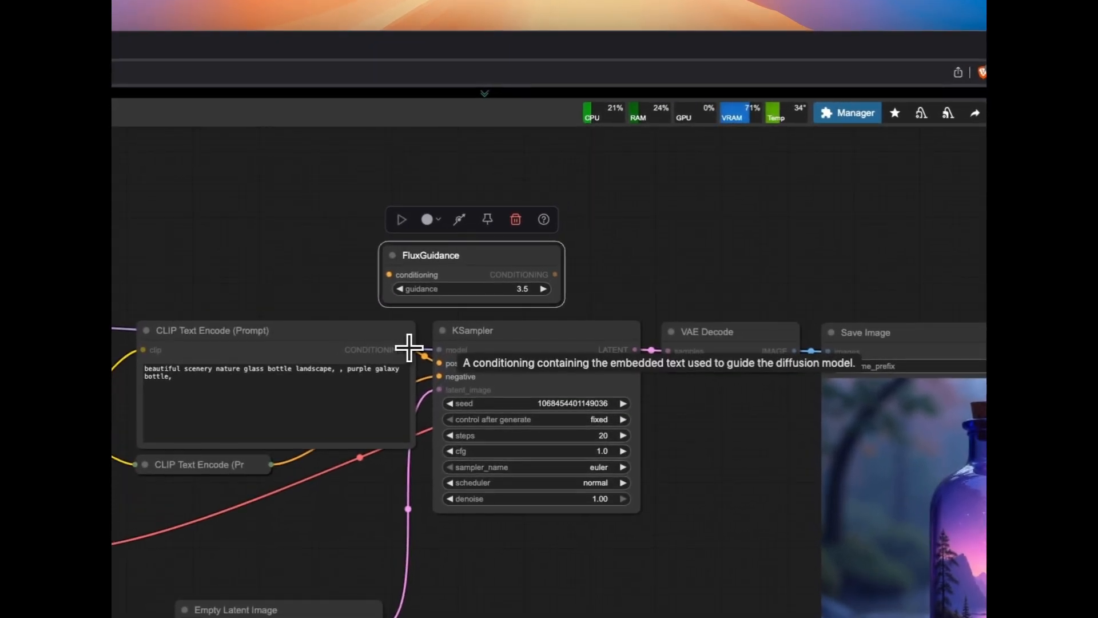
# Route the positive CLIP Text Encode conditioning through FluxGuidance into the KSampler's positive input, and shift FluxGuidance slightly left
pyautogui.moveTo(409, 347); pyautogui.dragTo(389, 277)
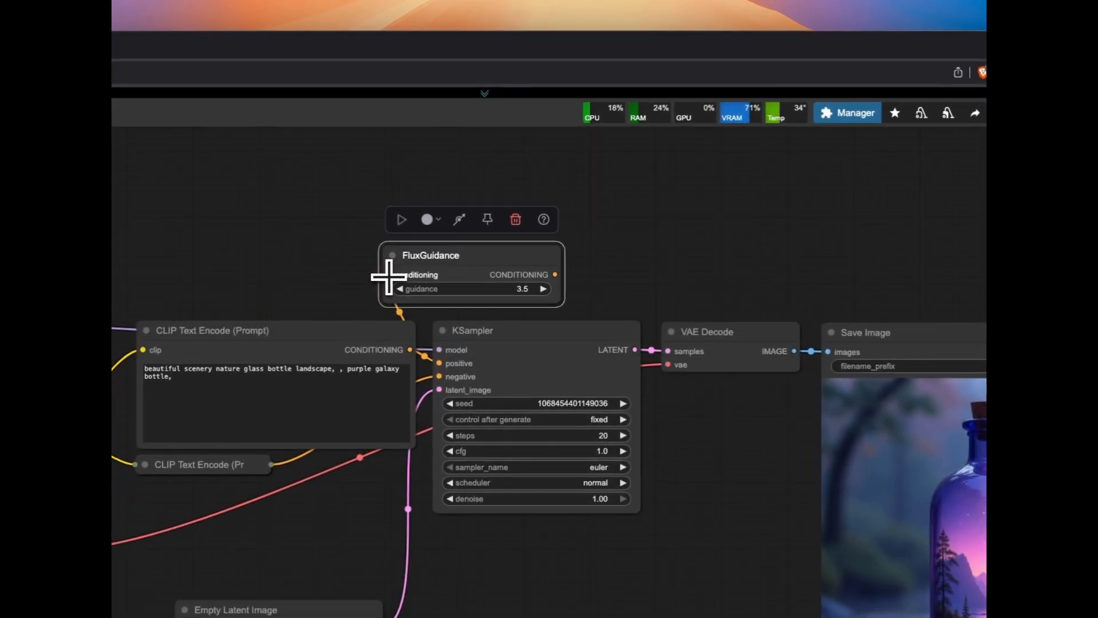
pyautogui.moveTo(555, 275); pyautogui.dragTo(455, 359)
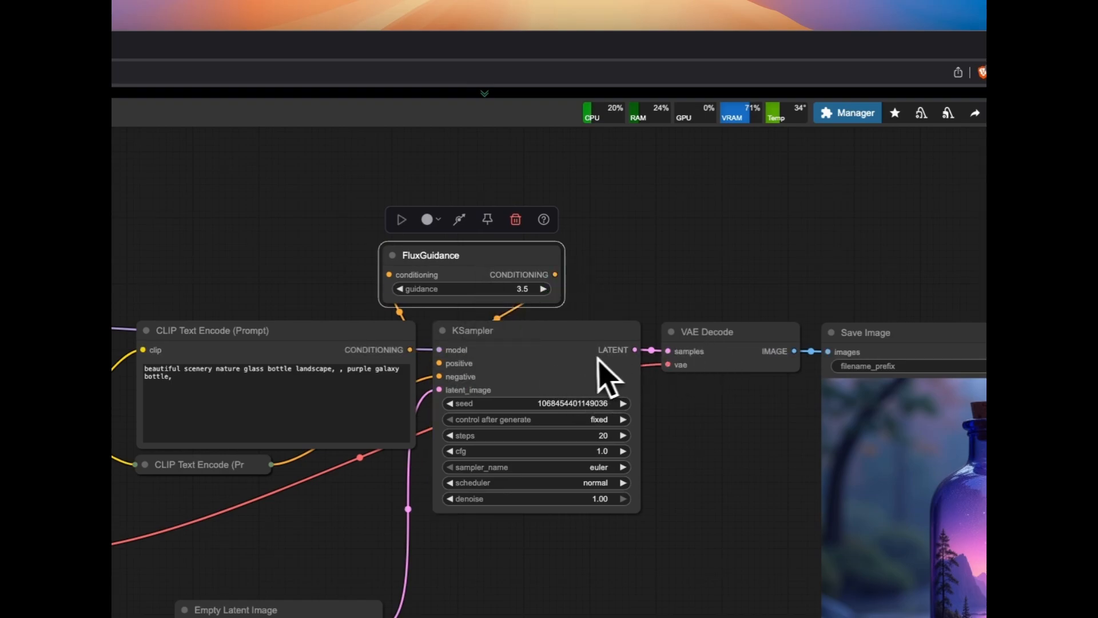
pyautogui.moveTo(463, 259); pyautogui.dragTo(423, 258)
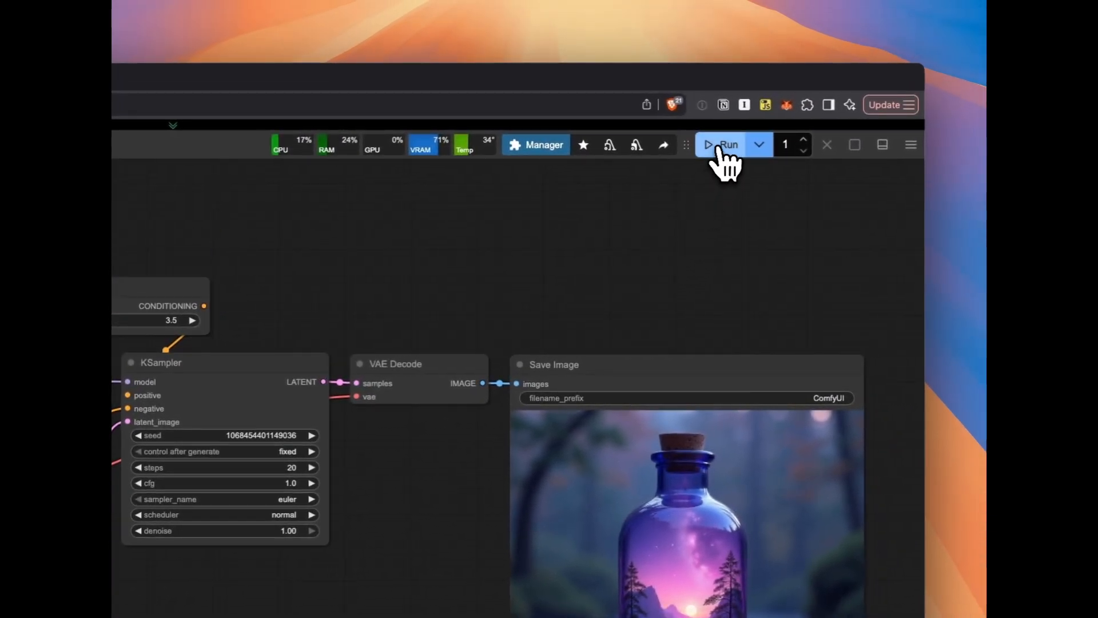
pyautogui.click(720, 150)
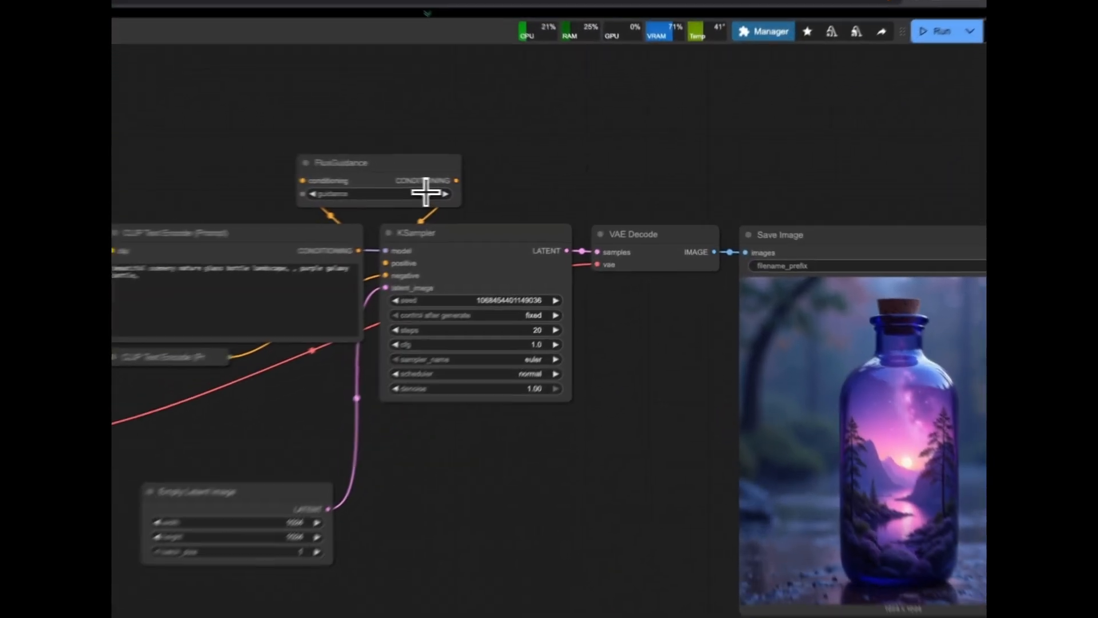
# Set the FluxGuidance node's guidance to 1.0
pyautogui.click(547, 192)
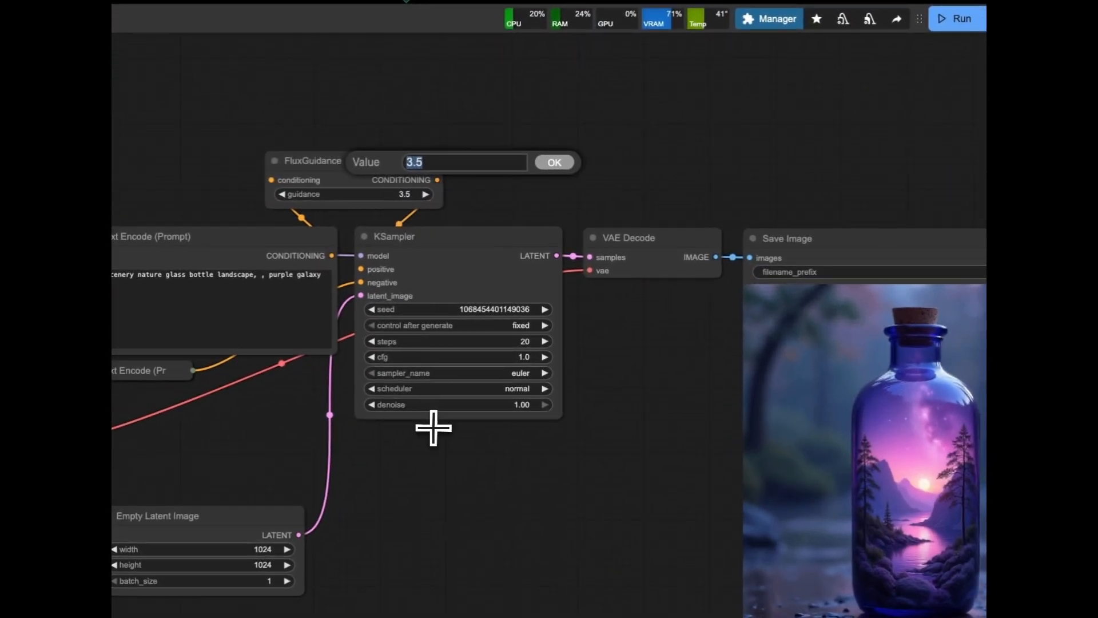
pyautogui.write('1')
pyautogui.press('Return')
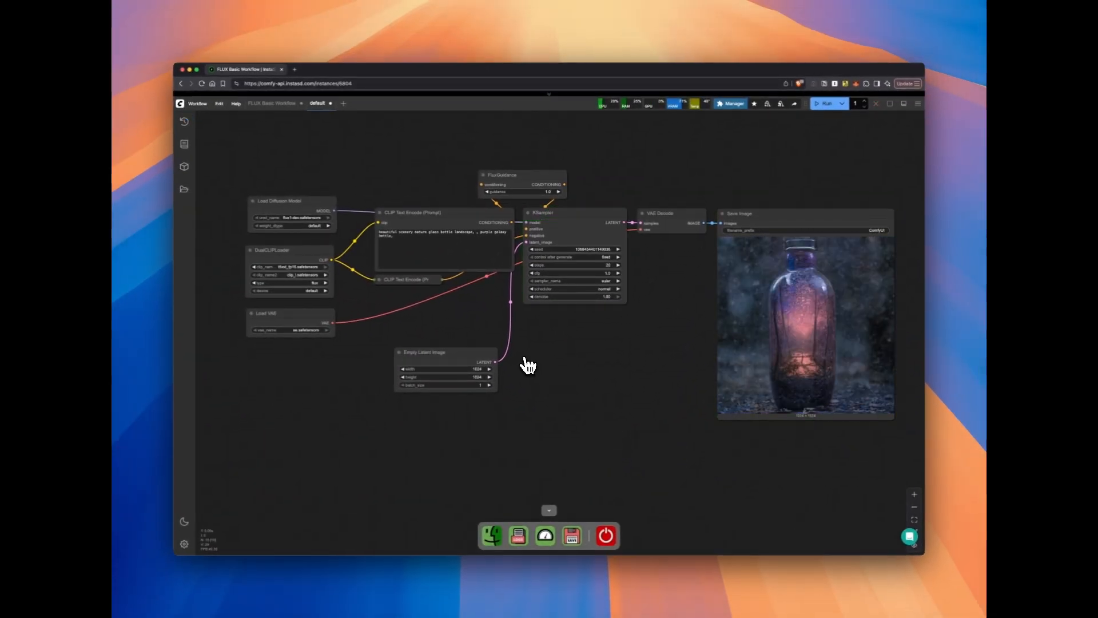
# Set the FluxGuidance node's guidance to 6.0 and run the workflow
pyautogui.click(541, 193)
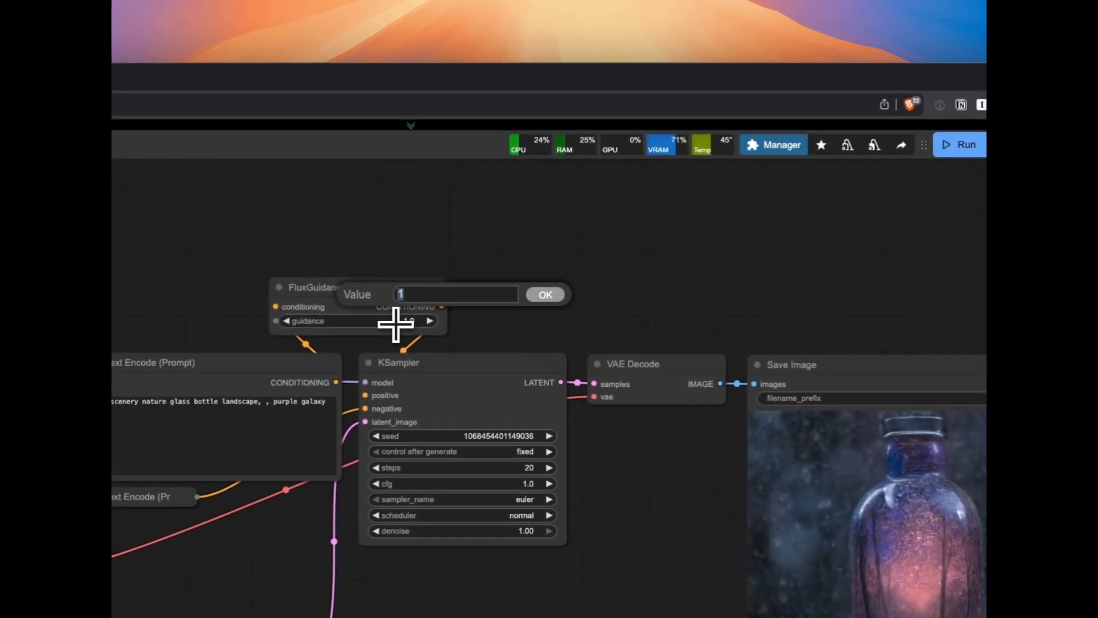
pyautogui.press('Return')
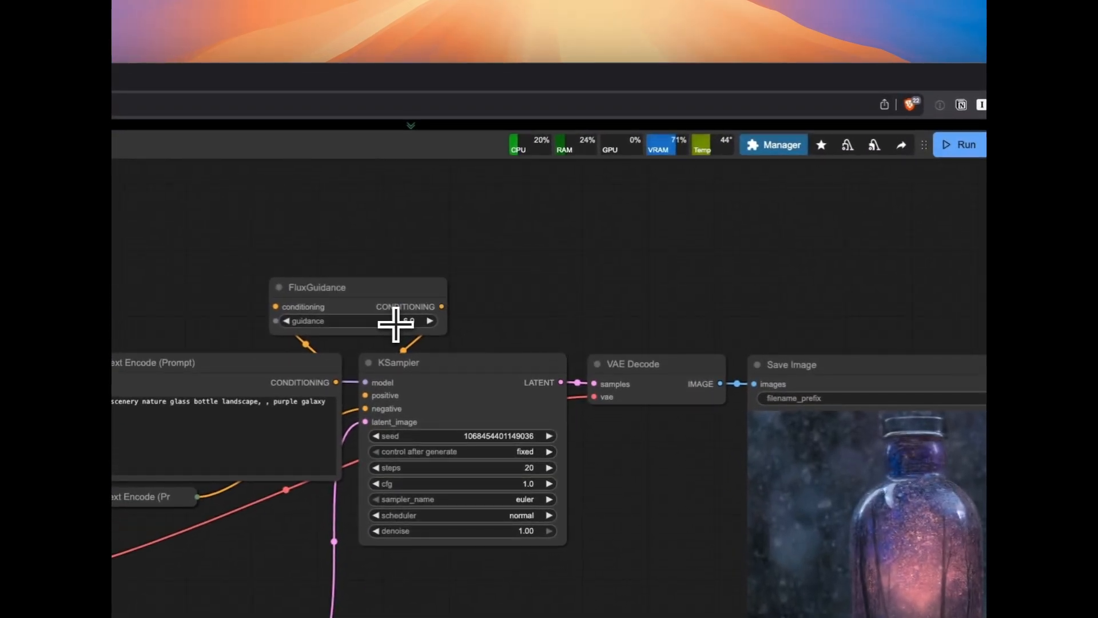
pyautogui.click(961, 145)
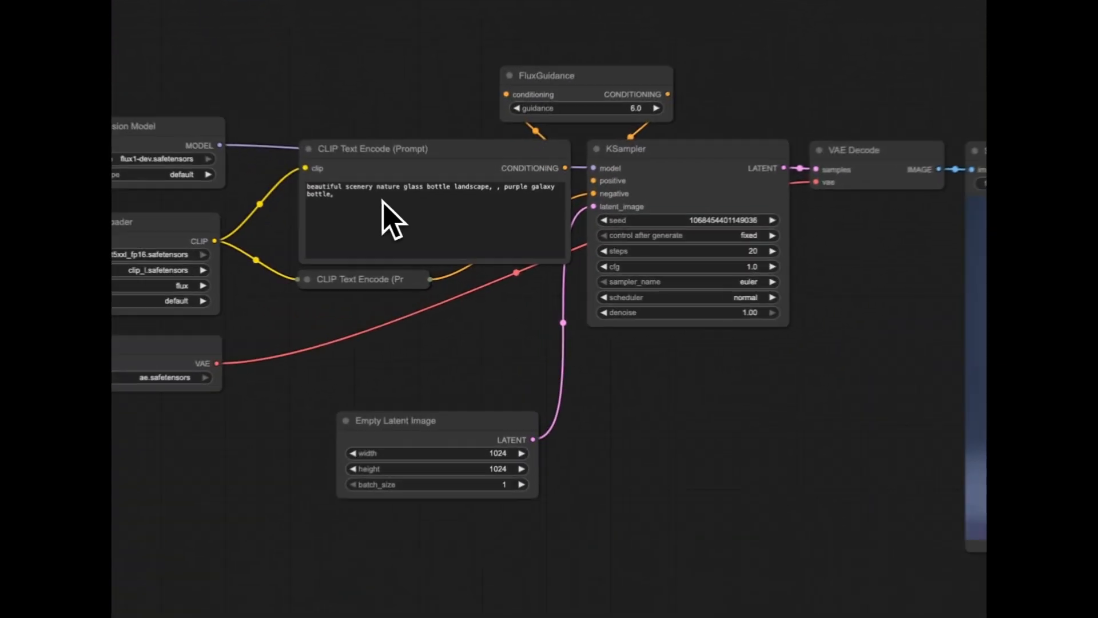
# Replace the positive prompt with the copied gritty HDR-style description of two men confronting each other in an abandoned, dimly-lit bowling alley
pyautogui.click(416, 239)
pyautogui.hotkey('ctrl', 'a')
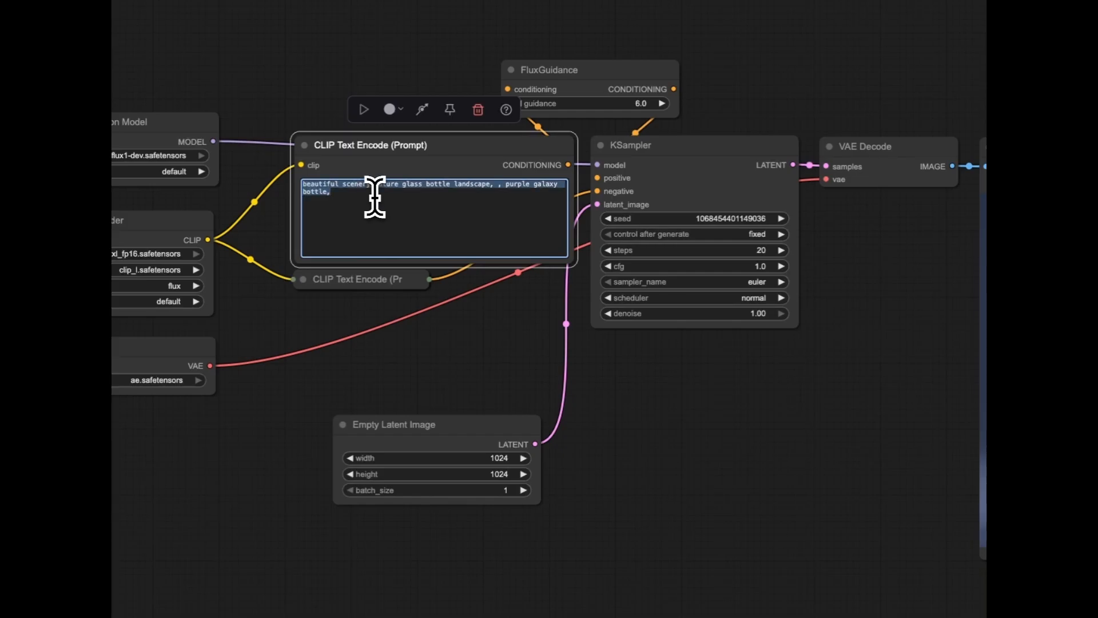
pyautogui.write("A gritty HDR-style image of a confrontation between two men inside an abandoned, dim-lit bowling alley. The aggressor looms over the other, holding a bowling pin menacingly. He wears oil-soaked work clothes, a beard thick with grime. The fallen man lies on the polished alley floor in fear, his preacher's collar visible. The mood is violent, claustrophobic, and intense. Camera is positioned at floor level between the two, emphasizing the distance in power. Candlelight and oil lamps provide the only illumination.")
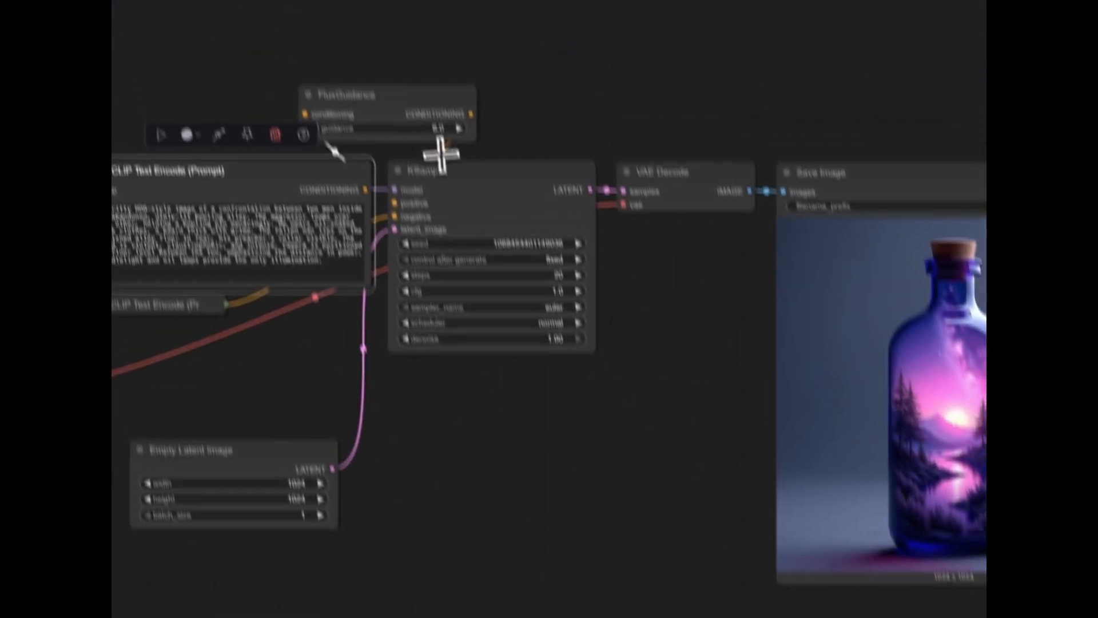
# Set the FluxGuidance node's guidance to 3.5 and run the workflow with the bowling alley prompt
pyautogui.click(631, 103)
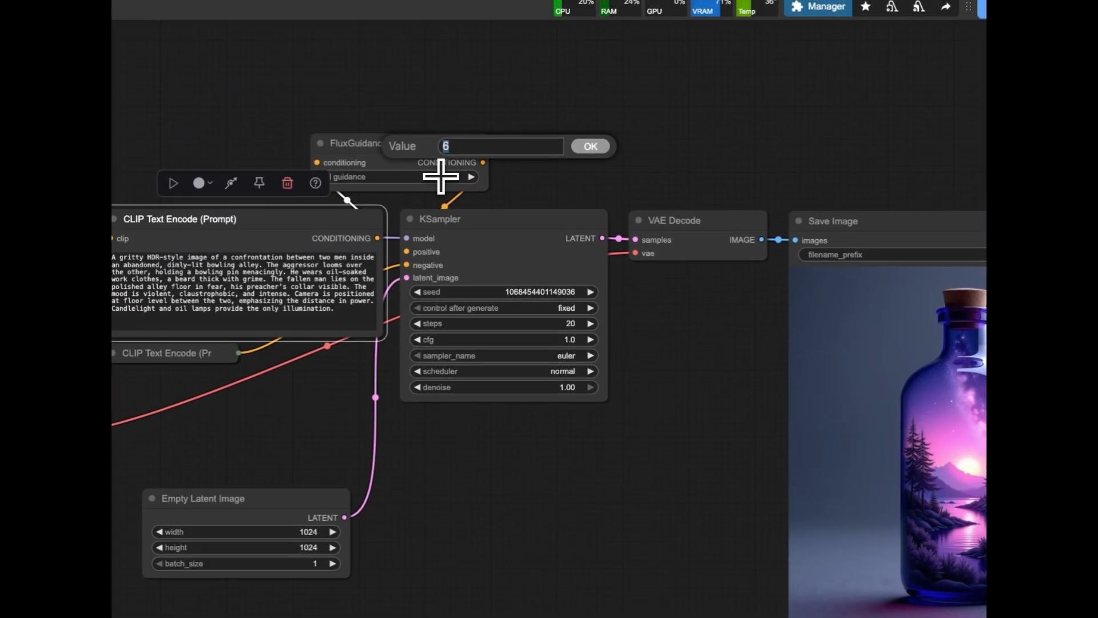
pyautogui.write('3.5')
pyautogui.press('Return')
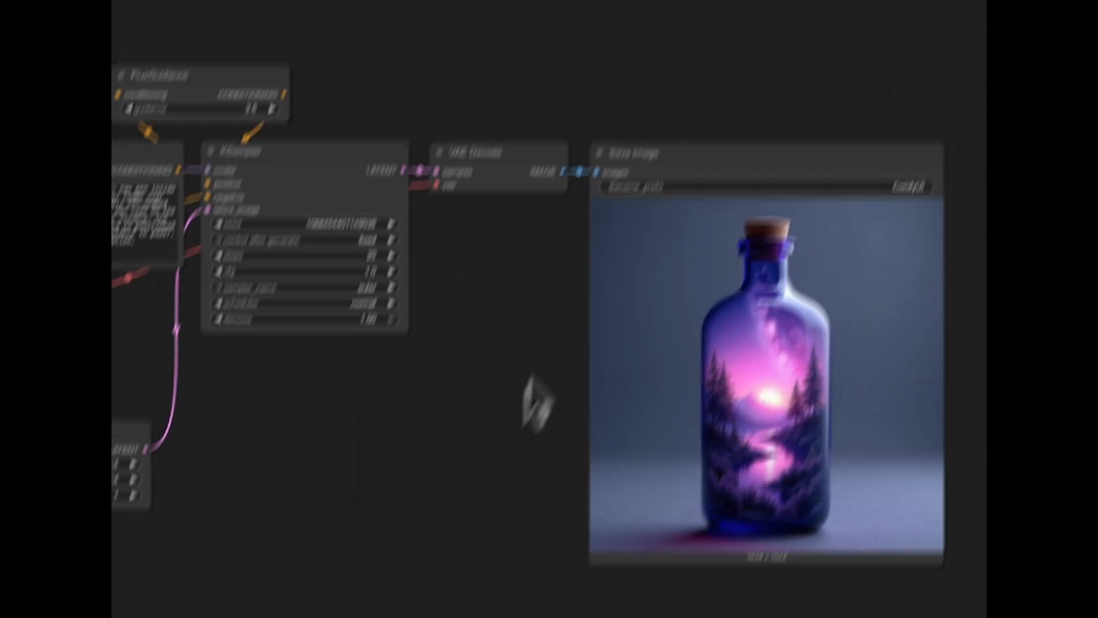
pyautogui.click(732, 139)
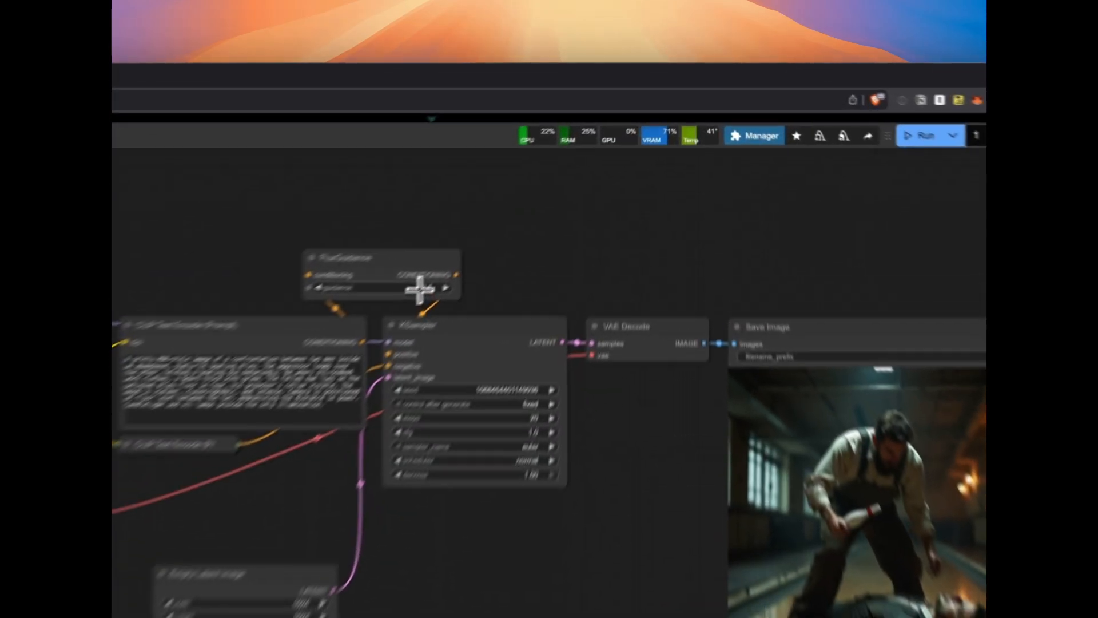
# Set the FluxGuidance node's guidance to 1.0 for the bowling alley prompt
pyautogui.click(543, 190)
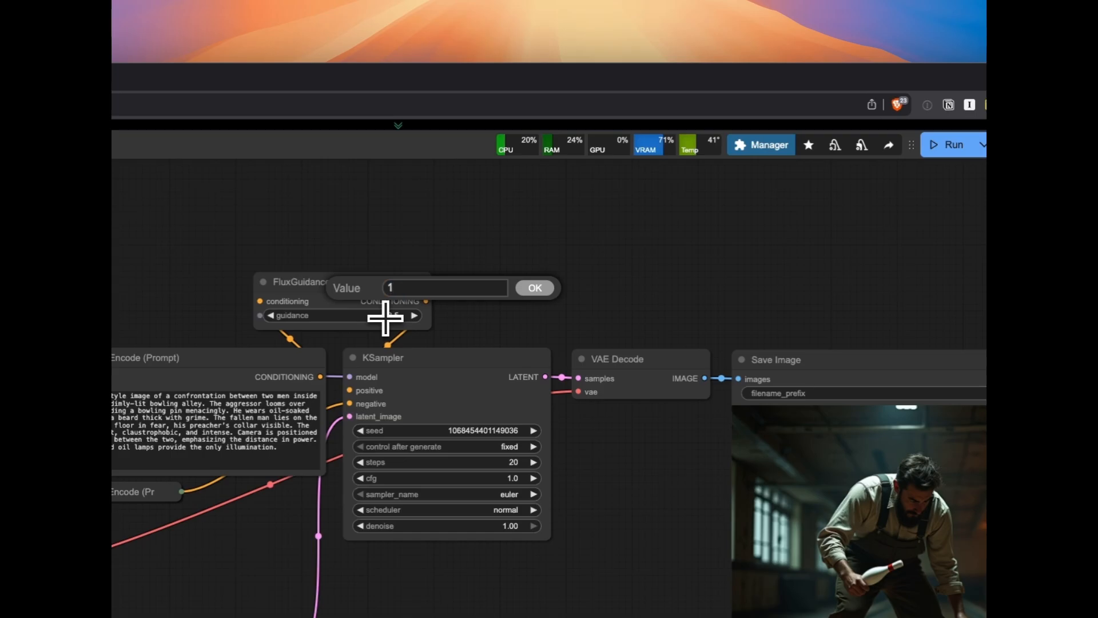
pyautogui.press('Return')
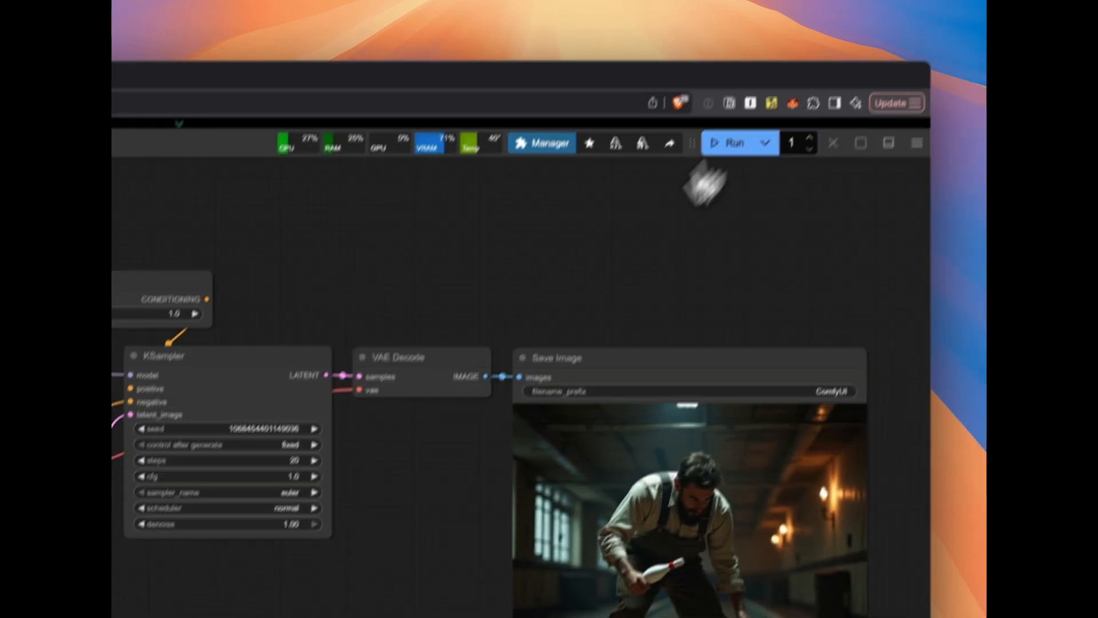
# Run the workflow at guidance 1.0, and run it again with the FluxGuidance node's guidance set to 6.0
pyautogui.click(949, 145)
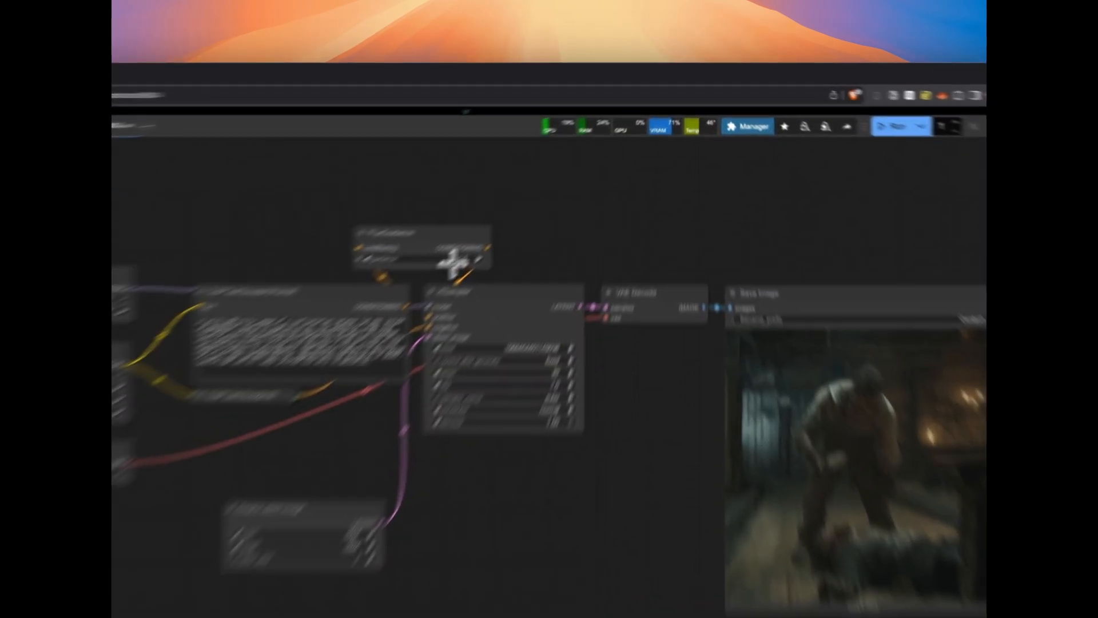
pyautogui.click(540, 189)
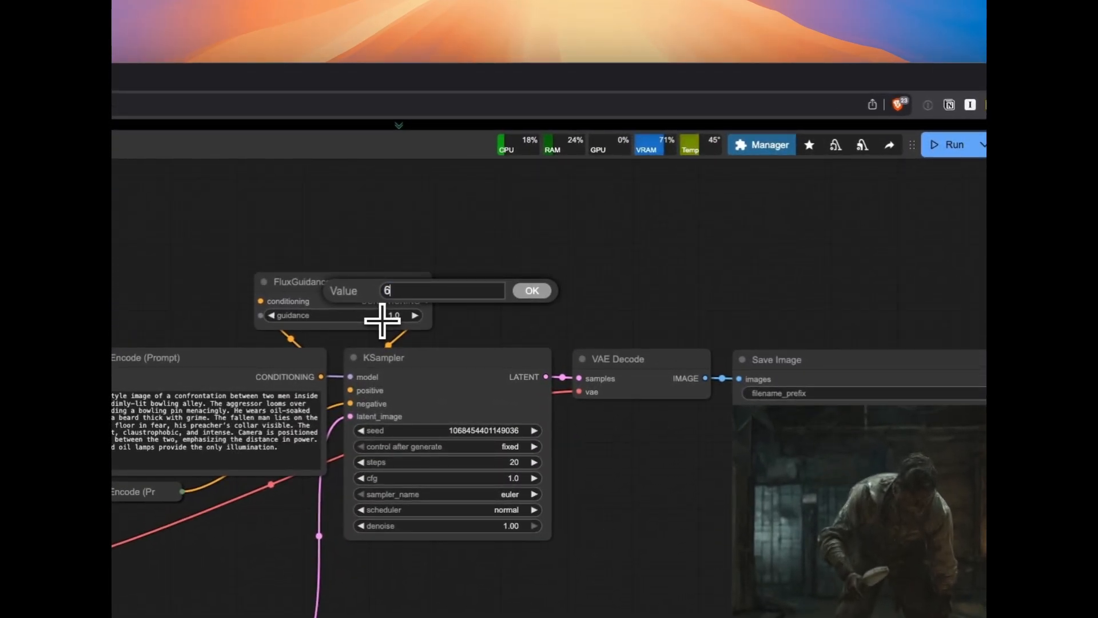
pyautogui.write('6')
pyautogui.press('Return')
pyautogui.click(949, 145)
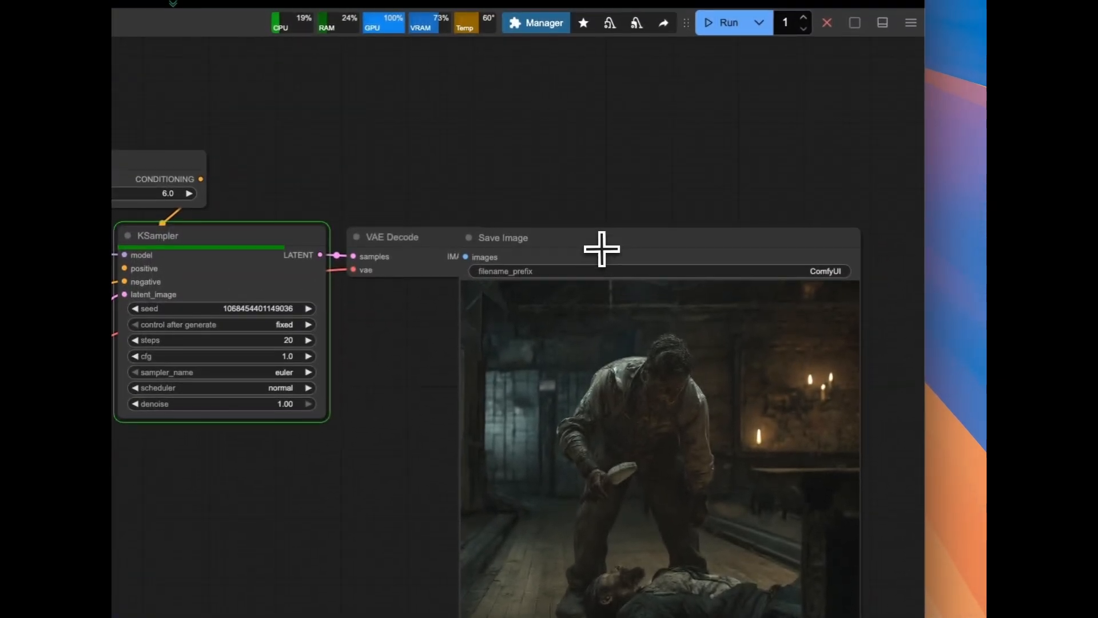
# Move the Save Image node beneath the VAE Decode node
pyautogui.click(618, 34)
pyautogui.moveTo(608, 244); pyautogui.dragTo(495, 309)
pyautogui.click(729, 163)
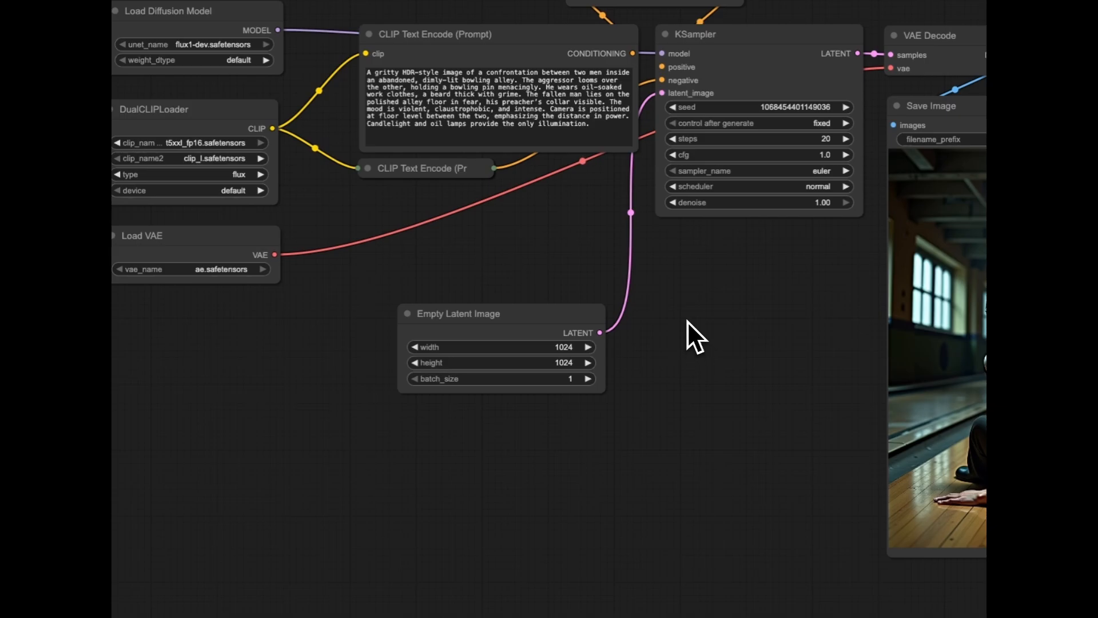
# Add a ModelSamplingFlux node and place it above the positive CLIP Text Encode node
pyautogui.doubleClick(687, 320)
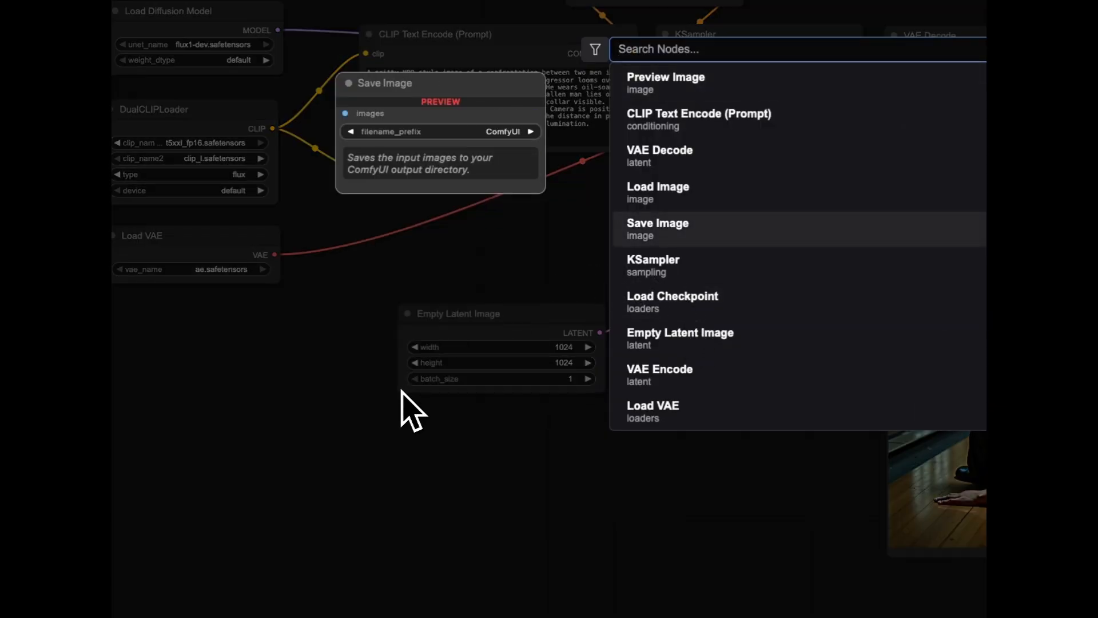
pyautogui.write('model')
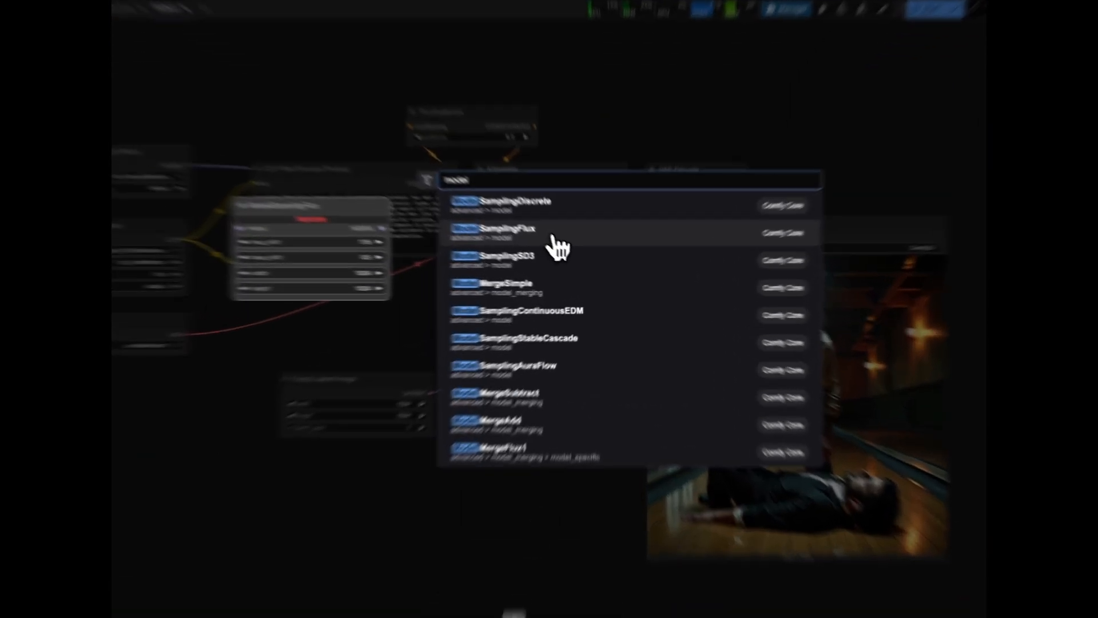
pyautogui.click(577, 257)
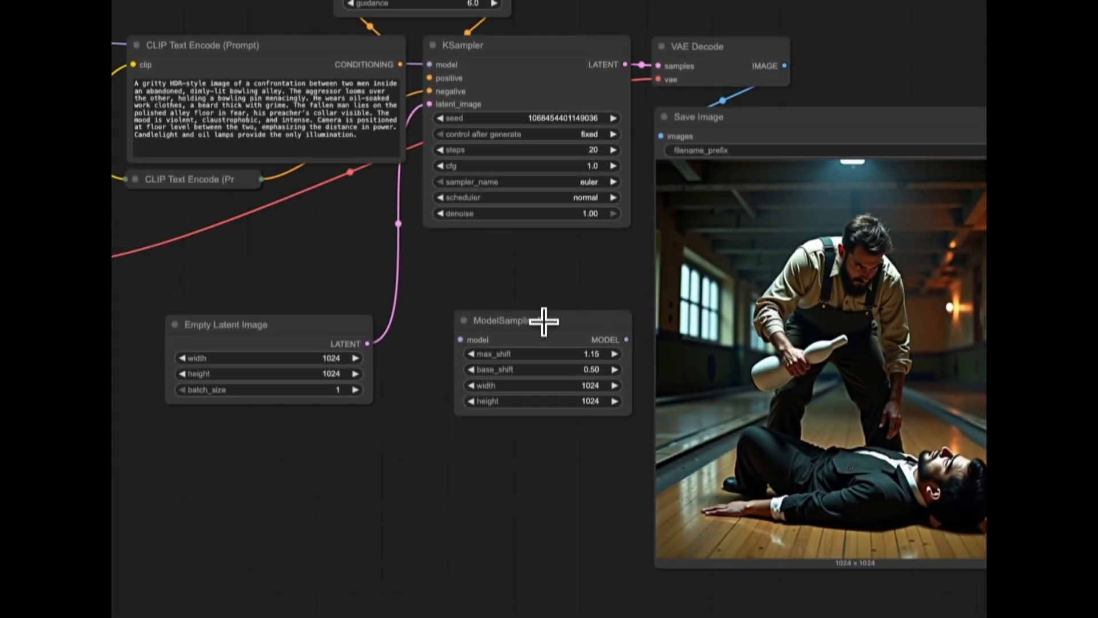
pyautogui.click(529, 298)
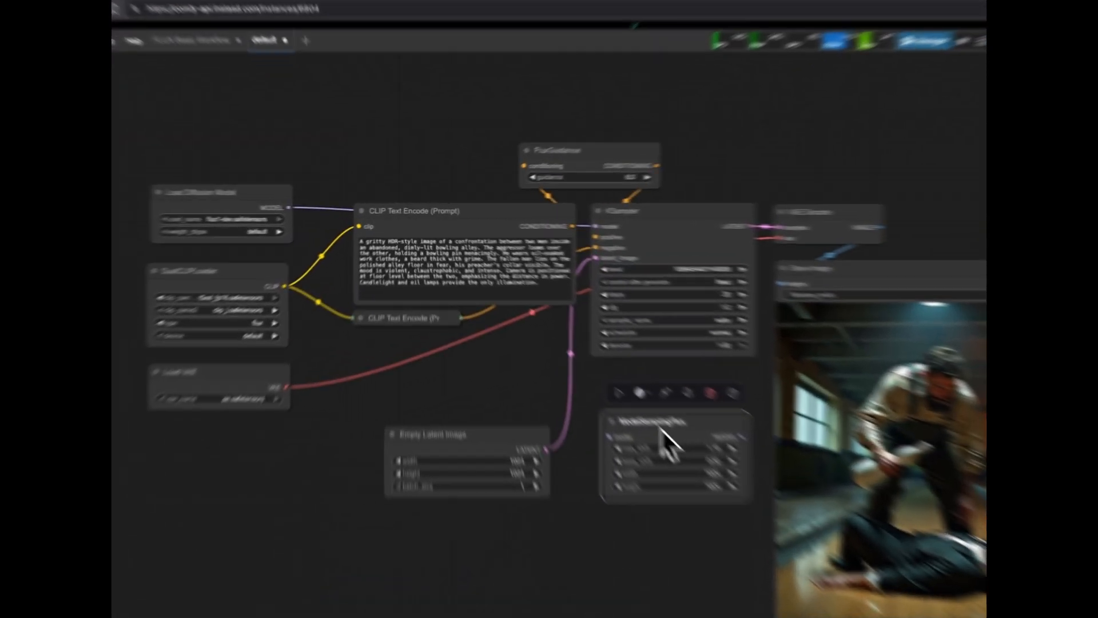
pyautogui.moveTo(554, 343); pyautogui.dragTo(407, 154)
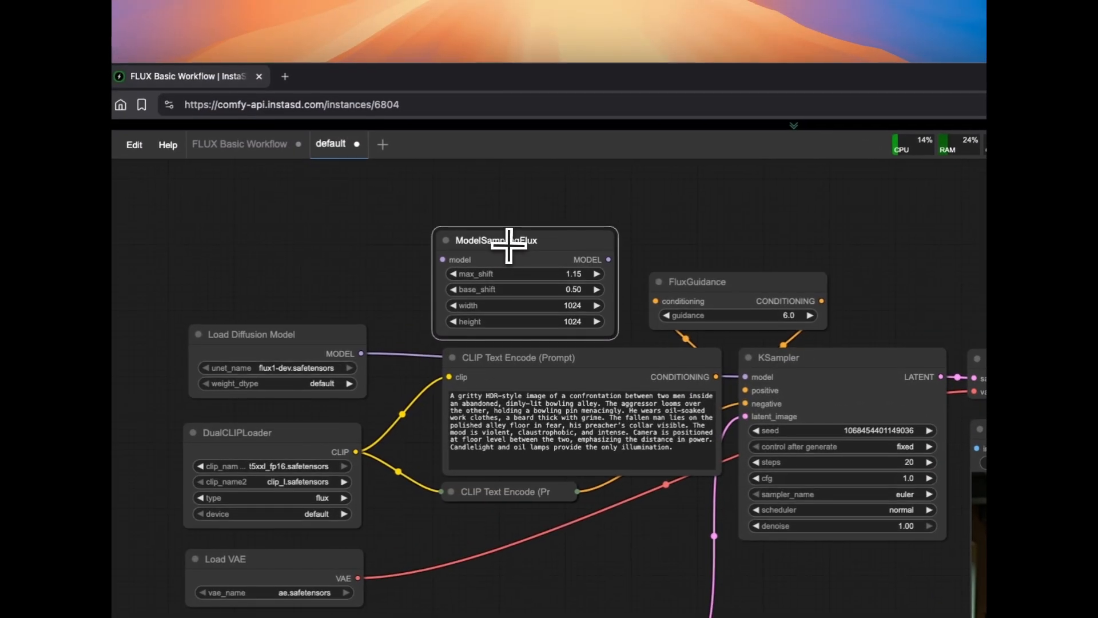
# Route the Load Diffusion Model output through ModelSamplingFlux into the KSampler's model input, and move Empty Latent Image up closer to the prompt nodes
pyautogui.moveTo(361, 353); pyautogui.dragTo(372, 327)
pyautogui.moveTo(424, 266); pyautogui.dragTo(438, 255)
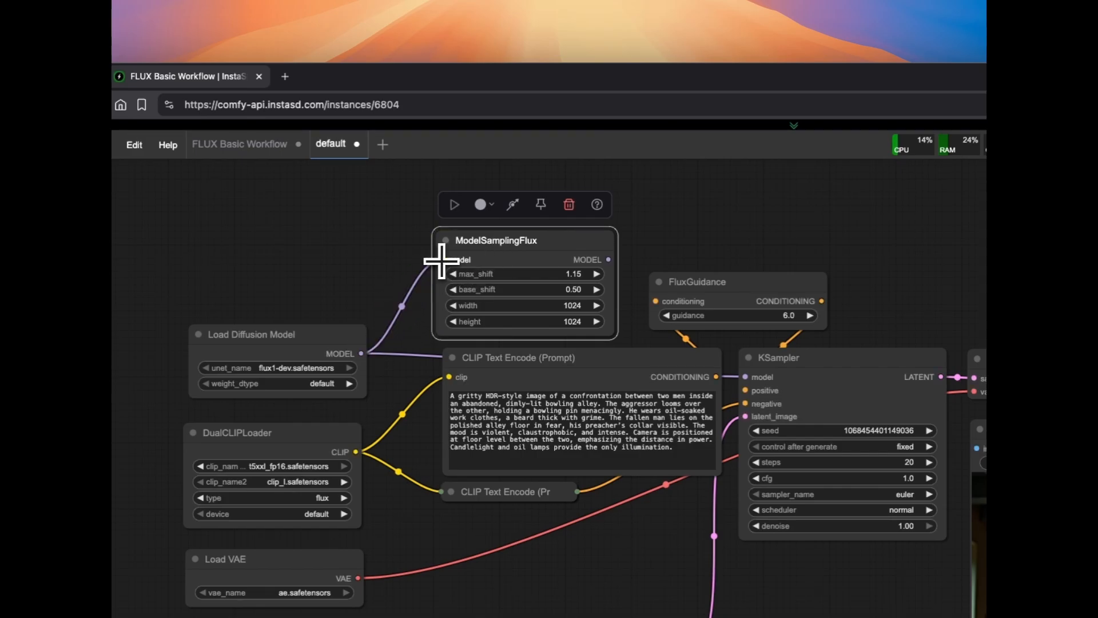
pyautogui.moveTo(609, 259); pyautogui.dragTo(744, 376)
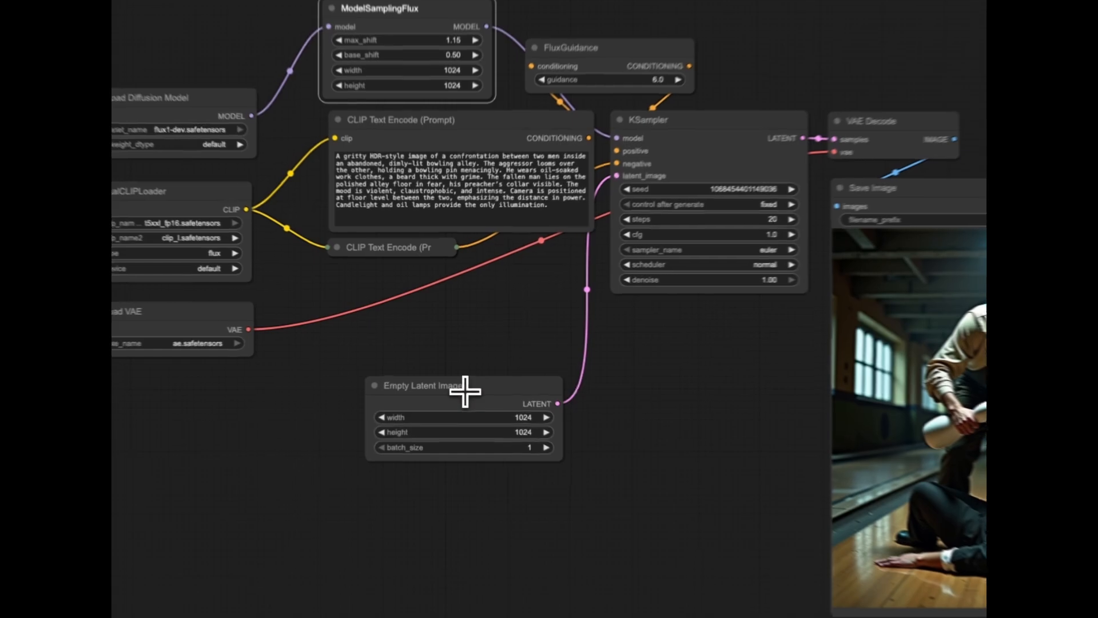
pyautogui.moveTo(444, 352); pyautogui.dragTo(490, 299)
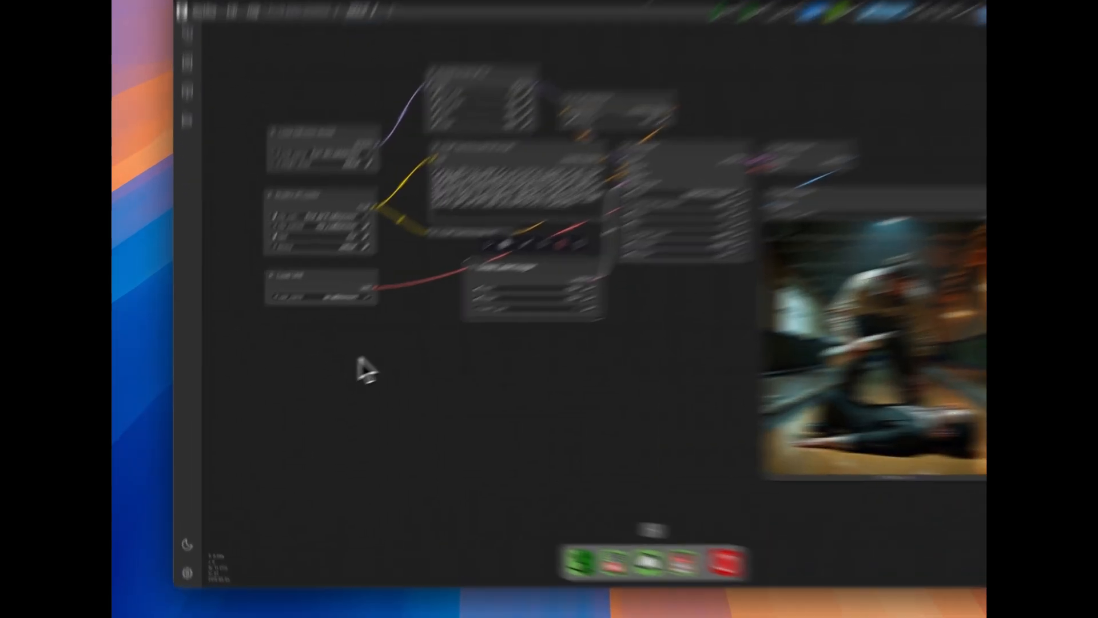
pyautogui.doubleClick(318, 373)
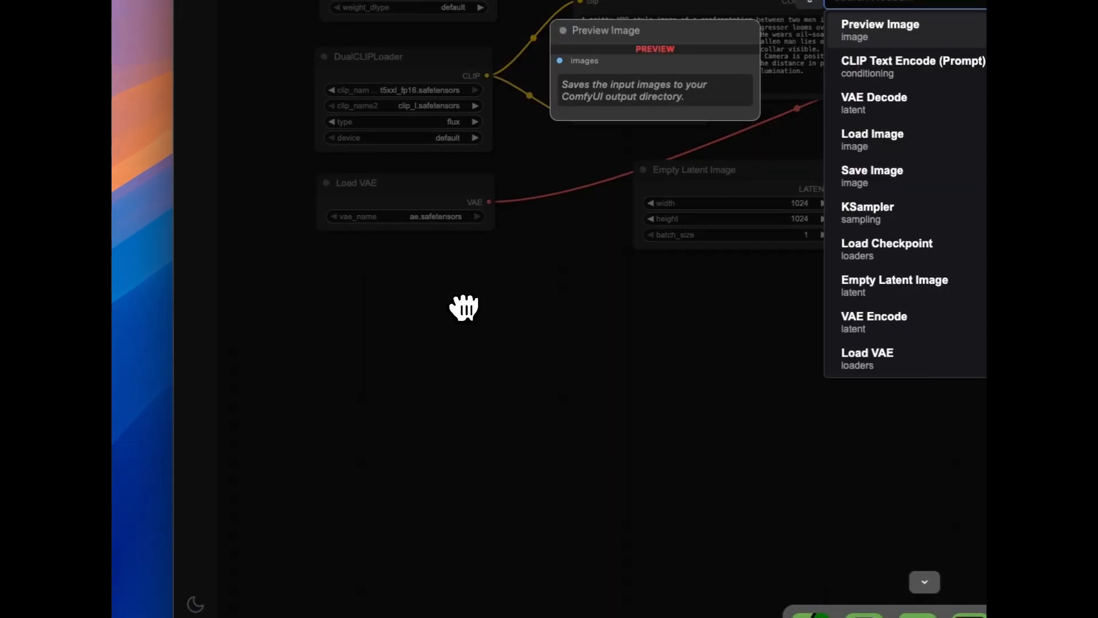
pyautogui.write('pri')
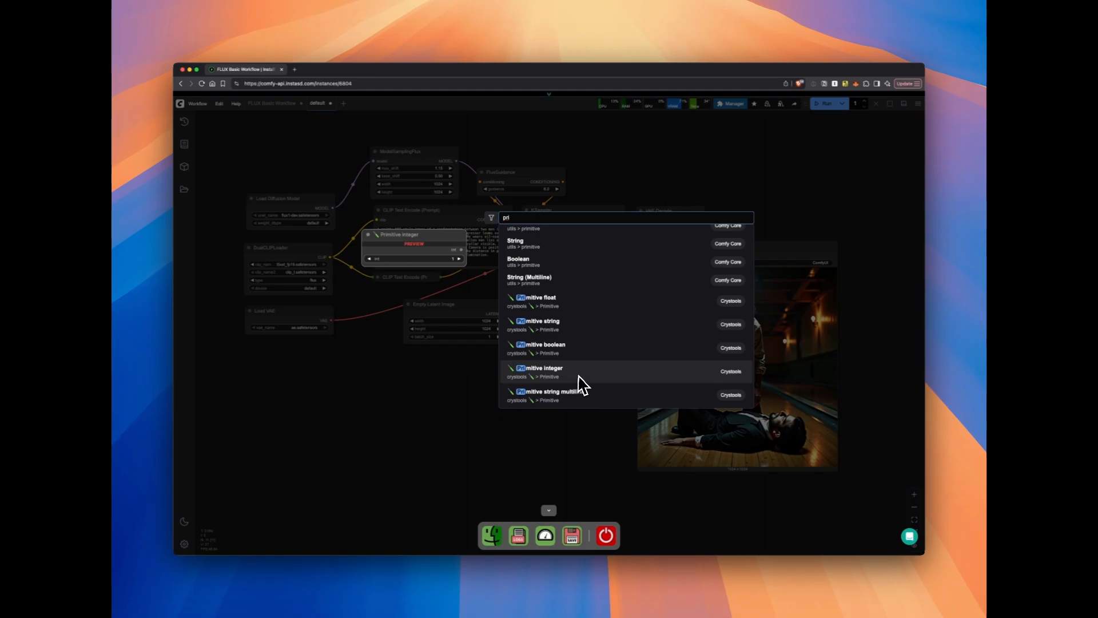
pyautogui.click(359, 407)
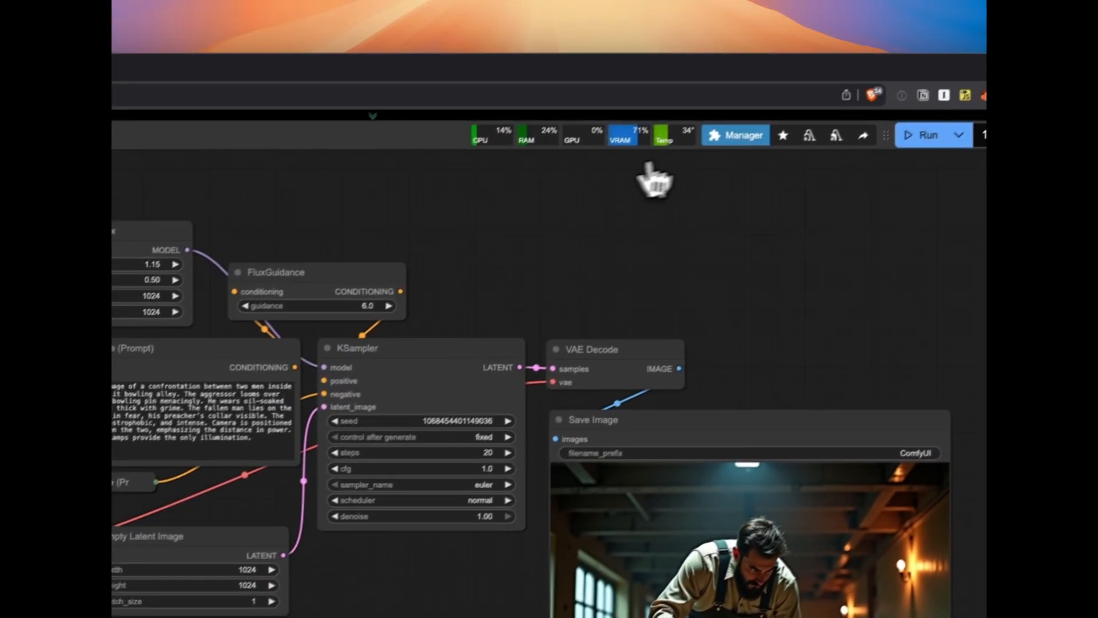
# Look up the Crystools node pack in the Custom Nodes Manager by searching for "crys", and return to the workflow
pyautogui.click(736, 135)
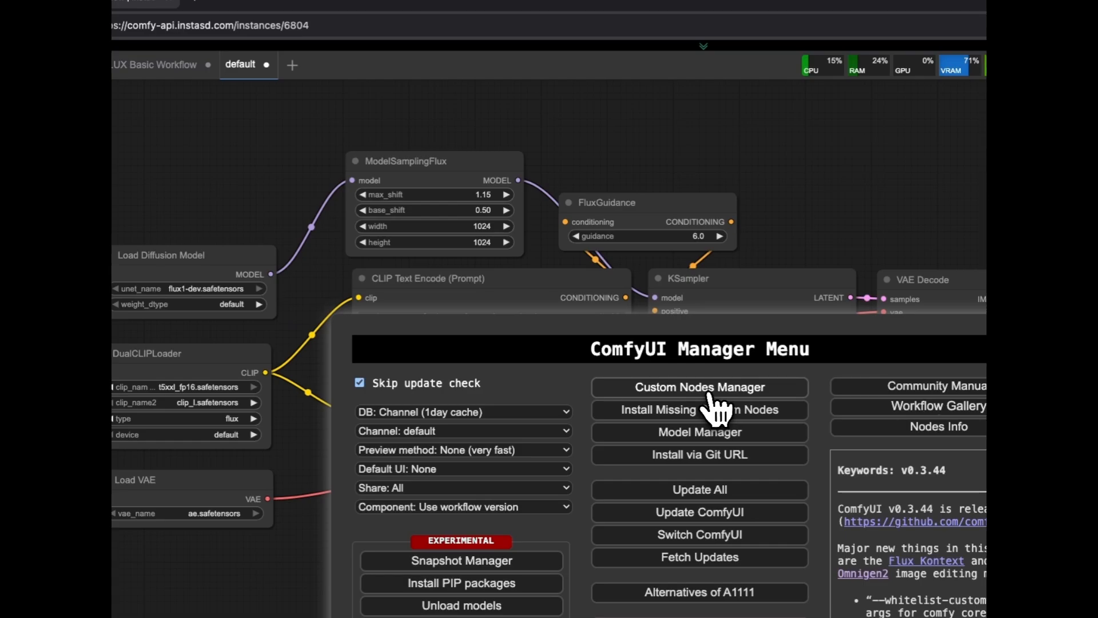
pyautogui.click(709, 394)
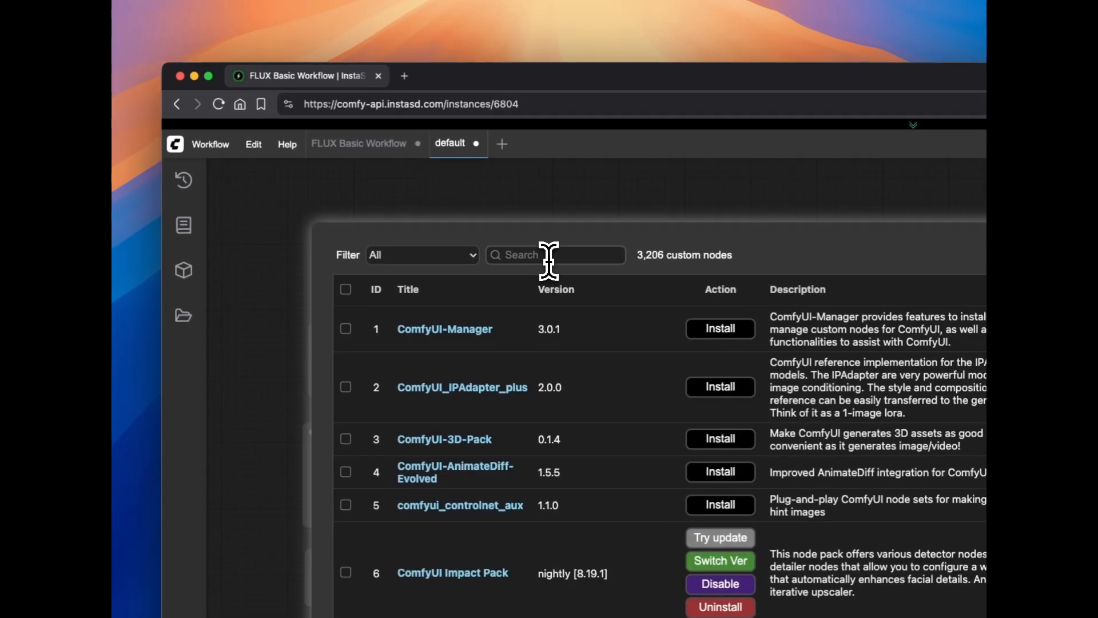
pyautogui.click(419, 212)
pyautogui.write('crys')
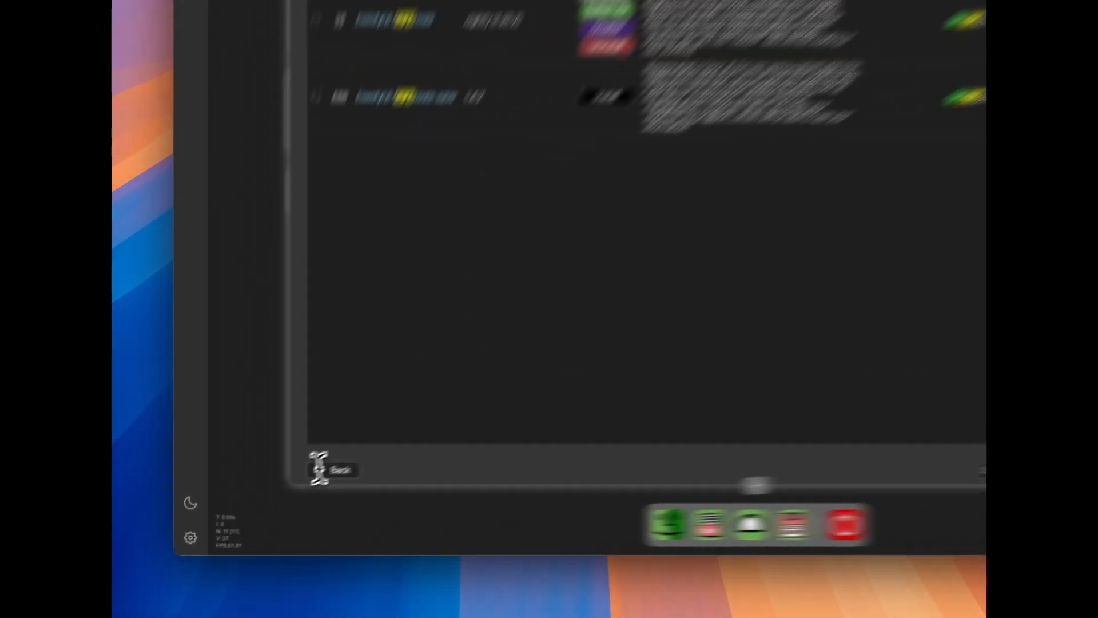
pyautogui.click(275, 500)
pyautogui.click(477, 417)
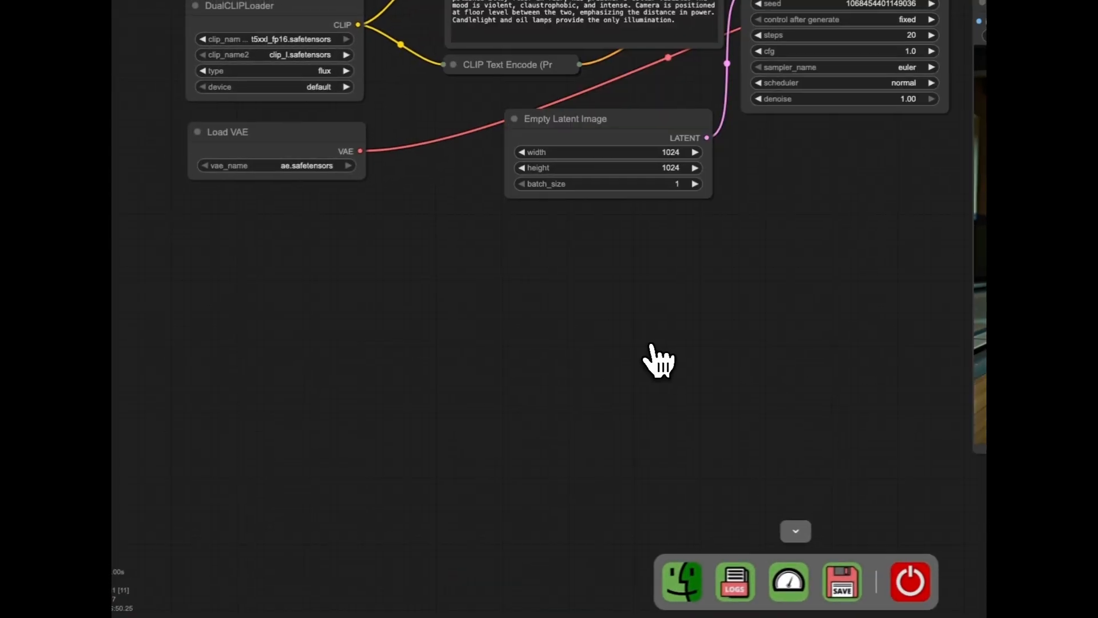
# Add a Crystools Primitive integer node below Load VAE and set its value to 1024
pyautogui.doubleClick(451, 255)
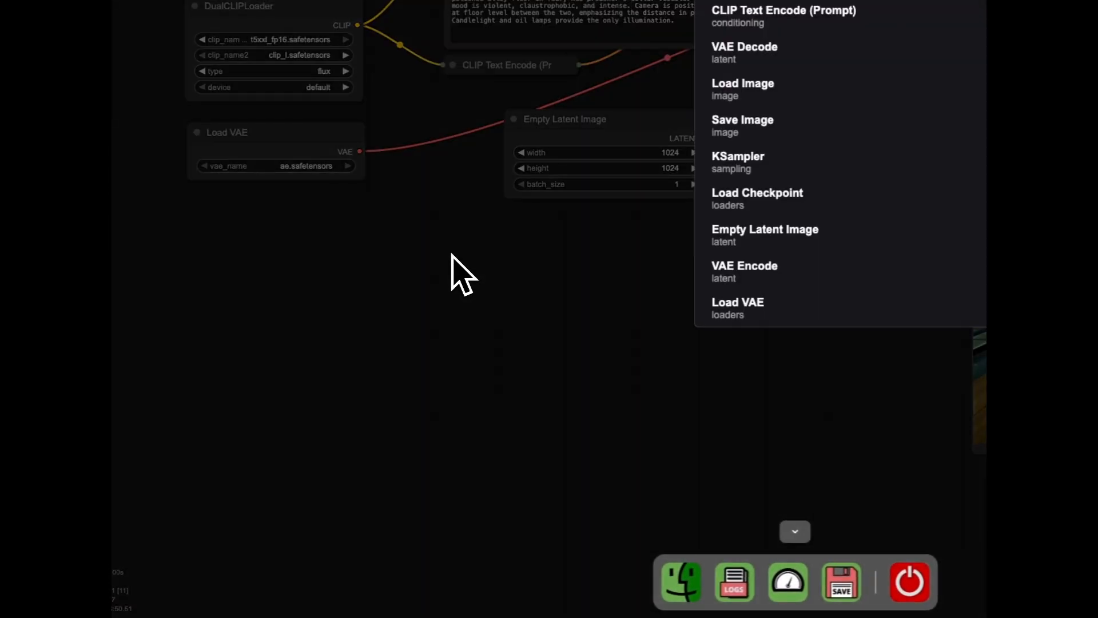
pyautogui.write('primitive')
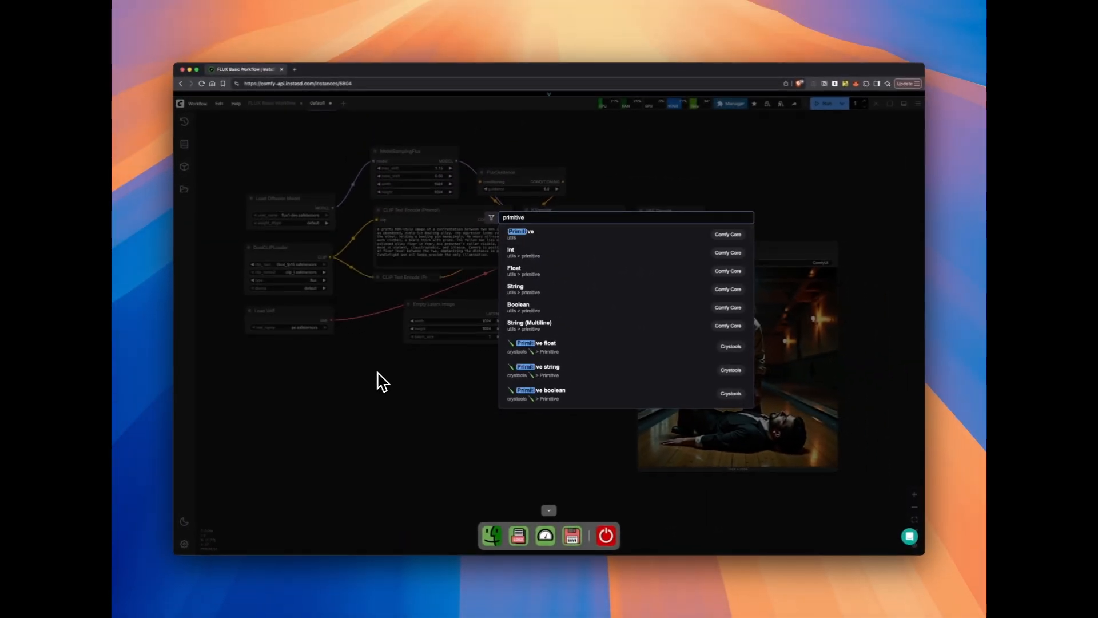
pyautogui.scroll(-1, 594, 403)
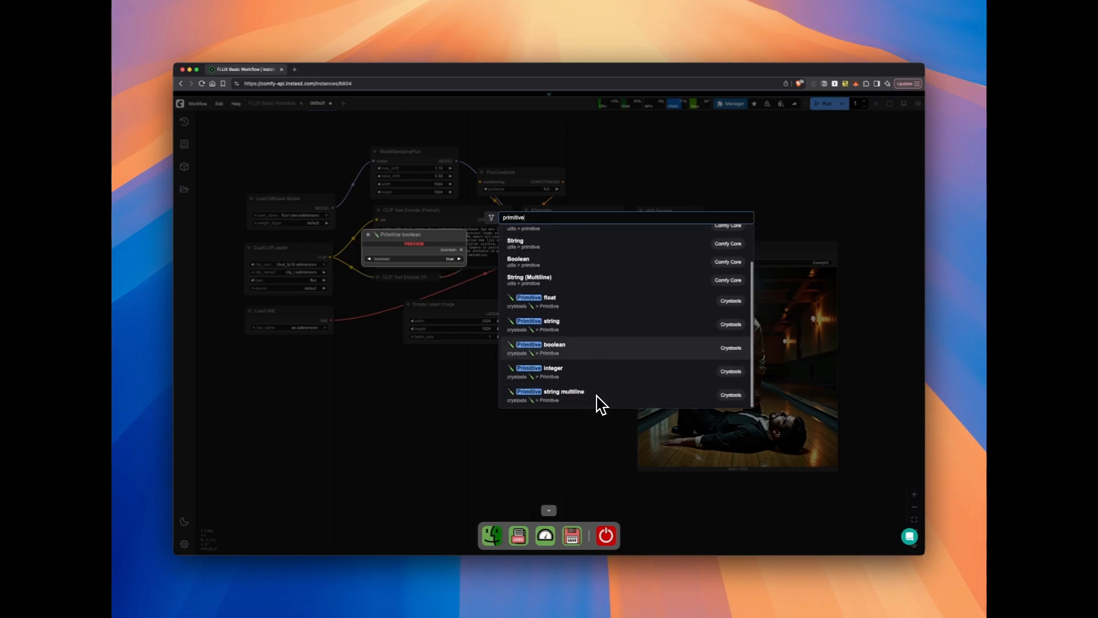
pyautogui.click(592, 380)
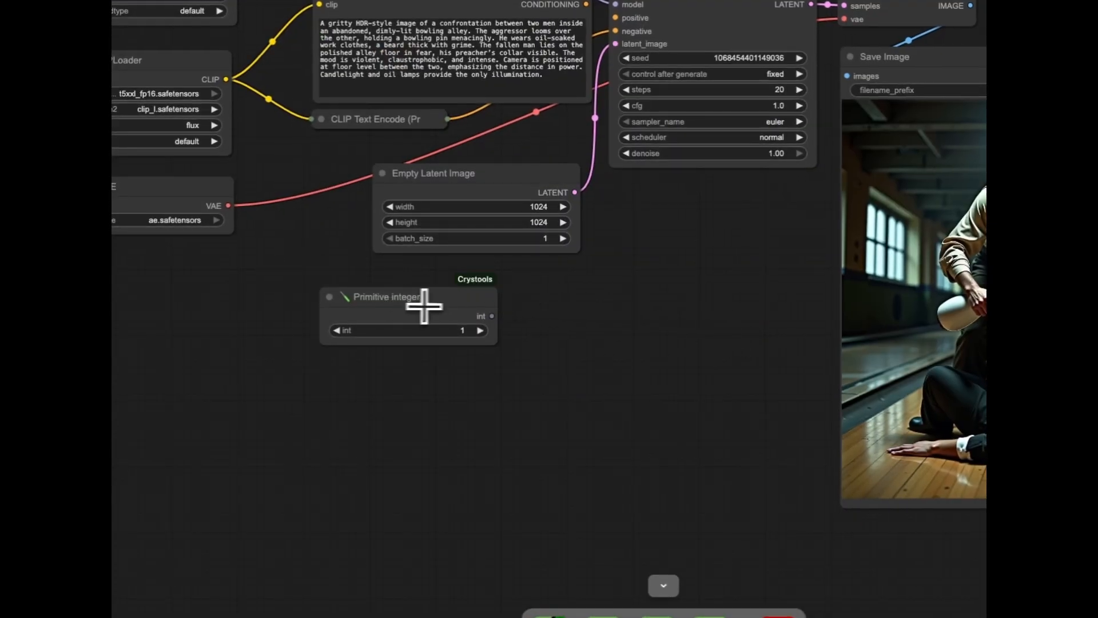
pyautogui.moveTo(434, 297); pyautogui.dragTo(265, 297)
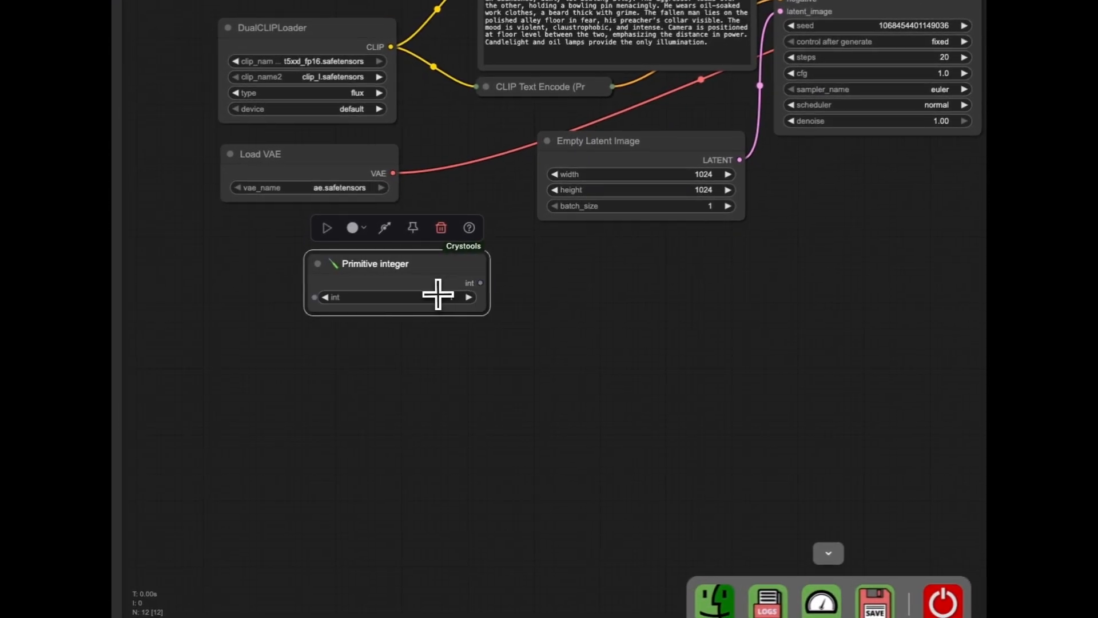
pyautogui.click(395, 303)
pyautogui.write('1024')
pyautogui.press('Return')
# Clone the Primitive integer node and place the copy directly below the original
pyautogui.rightClick(423, 255)
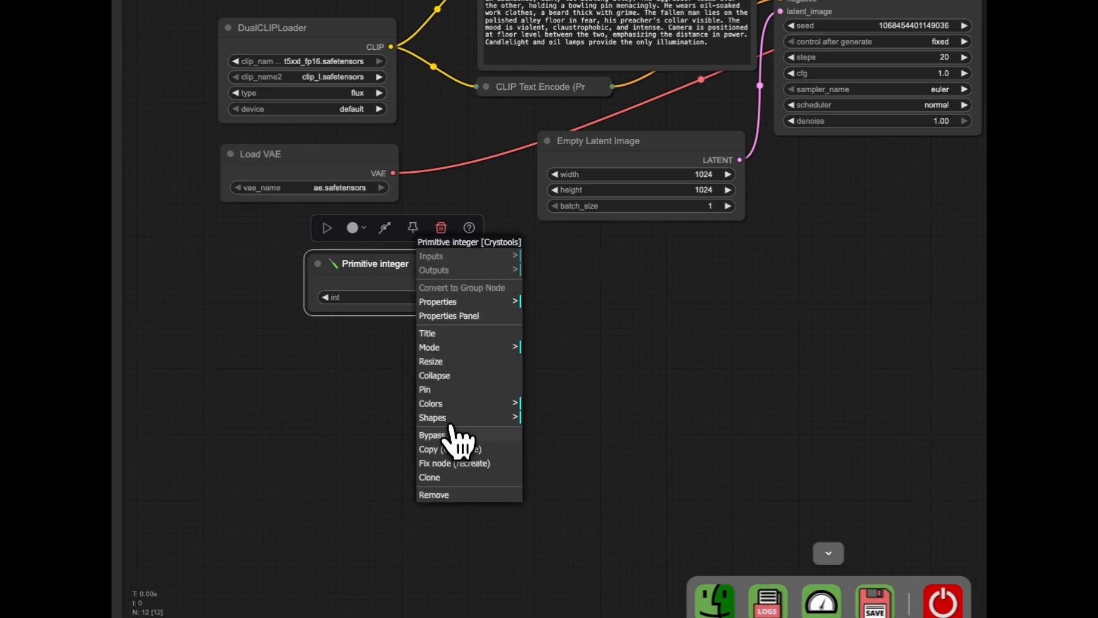
pyautogui.click(451, 478)
pyautogui.moveTo(410, 285)
pyautogui.mouseDown()
pyautogui.moveTo(401, 355)
pyautogui.moveTo(404, 345)
pyautogui.mouseUp()
# Move Empty Latent Image further from the integer nodes and connect the upper one to its width and the lower one to its height
pyautogui.moveTo(646, 145); pyautogui.dragTo(706, 179)
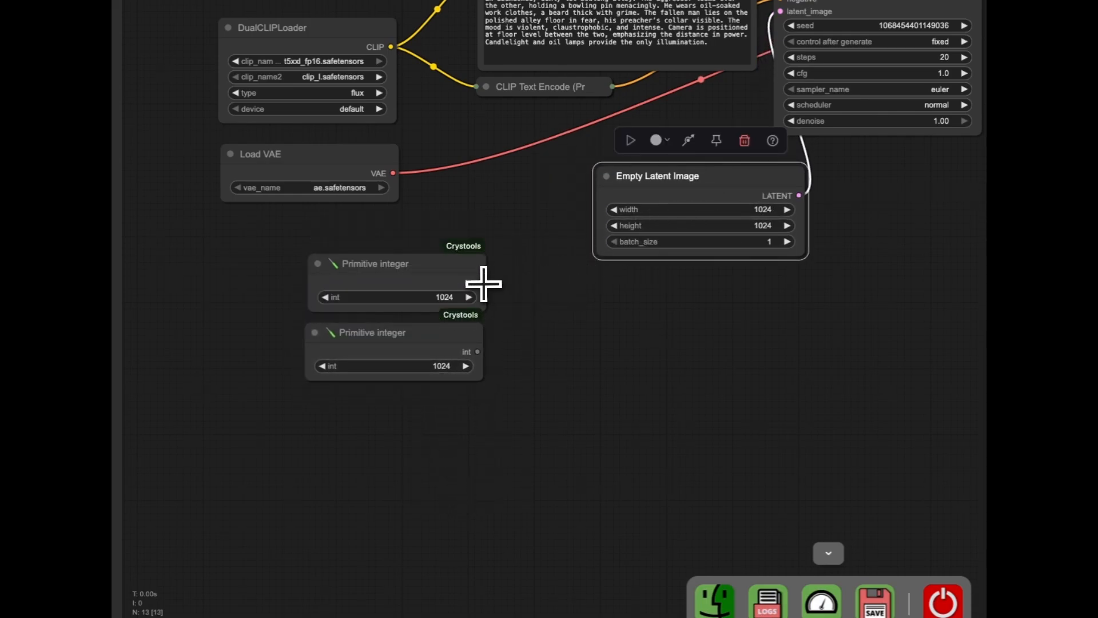
pyautogui.moveTo(480, 283); pyautogui.dragTo(600, 211)
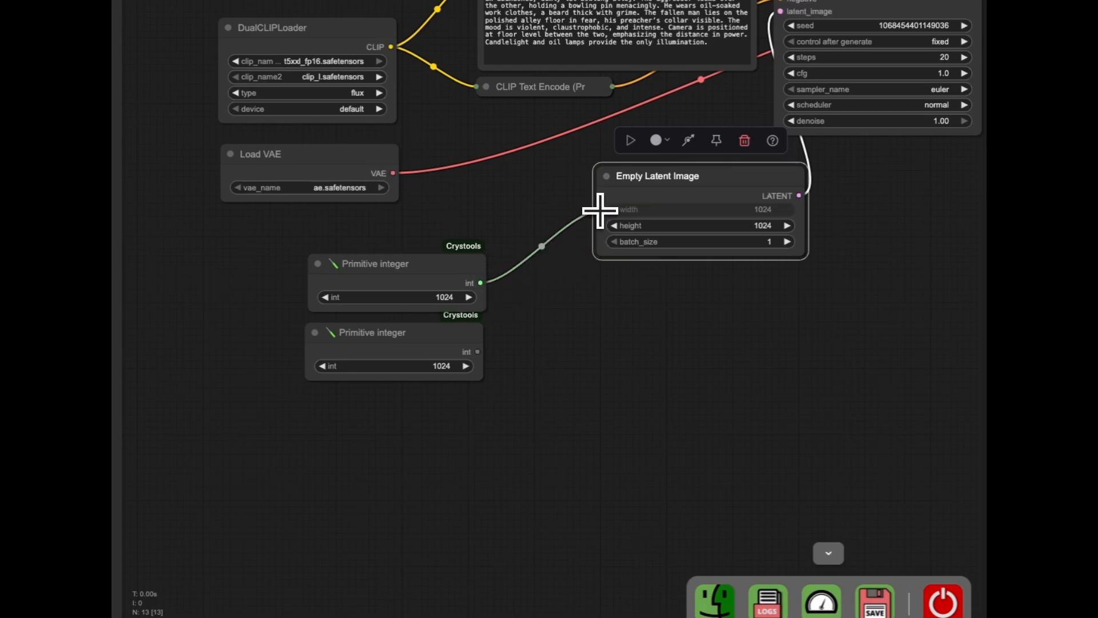
pyautogui.moveTo(478, 349); pyautogui.dragTo(601, 225)
# Connect the upper Primitive integer to ModelSamplingFlux's width and the lower one to its height
pyautogui.moveTo(481, 282); pyautogui.dragTo(451, 7)
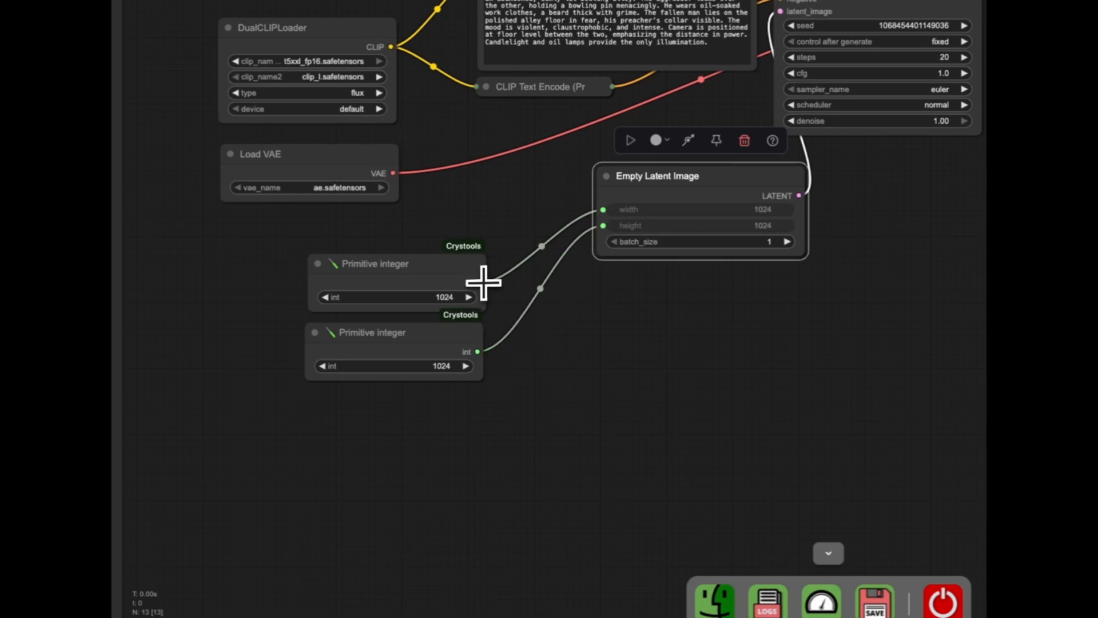
pyautogui.moveTo(525, 242); pyautogui.dragTo(551, 135)
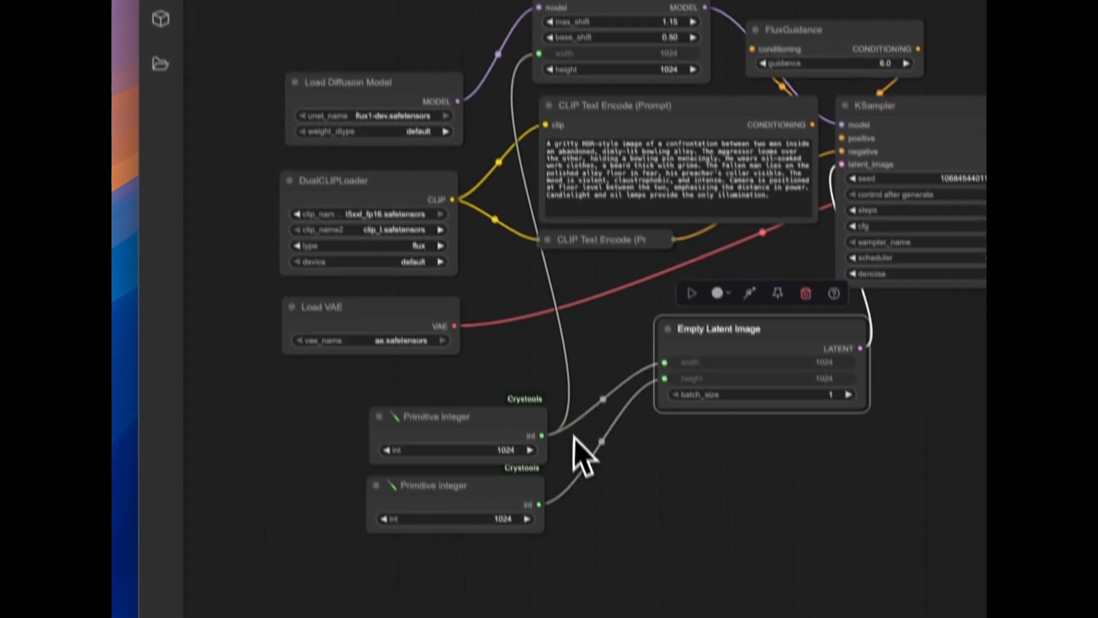
pyautogui.moveTo(552, 589); pyautogui.dragTo(544, 379)
pyautogui.moveTo(525, 269); pyautogui.dragTo(534, 45)
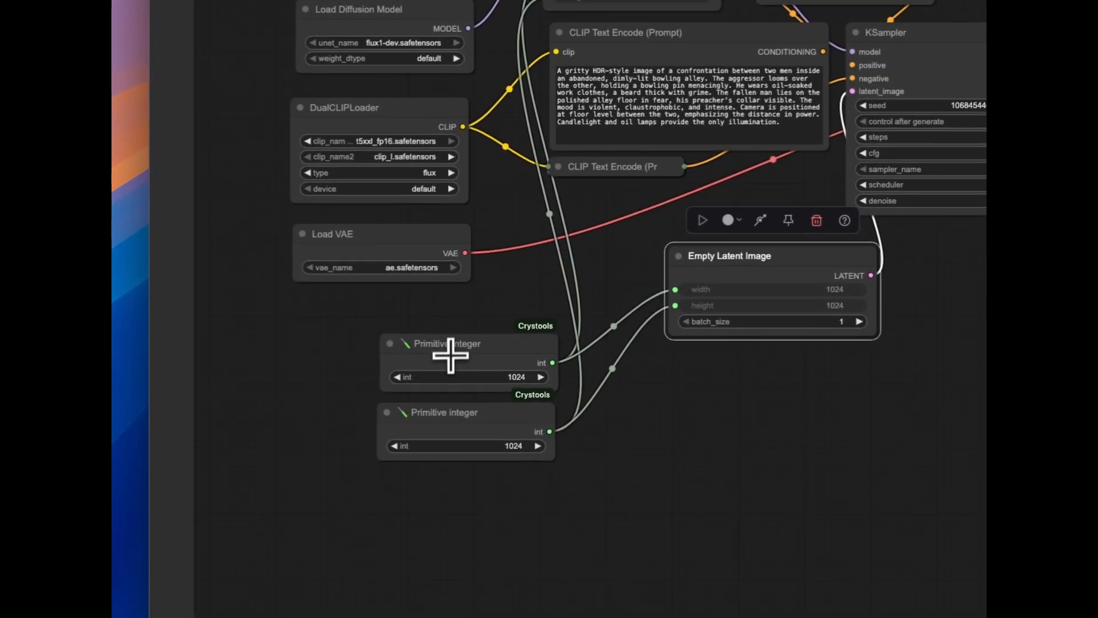
# Rename the upper Primitive integer node to Width and the lower one to Height
pyautogui.doubleClick(478, 463)
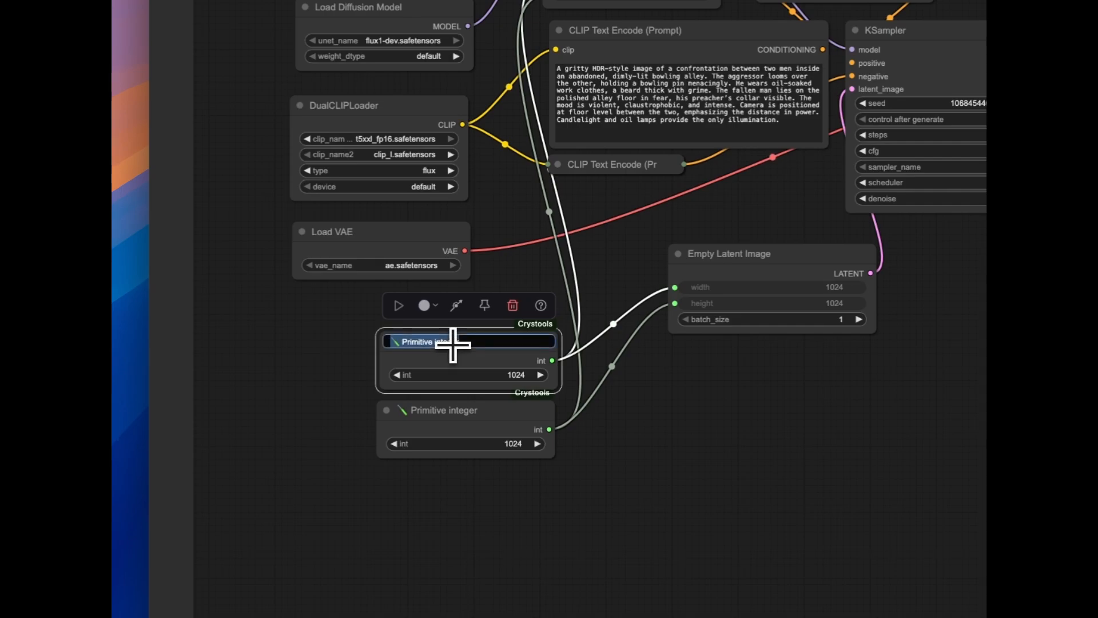
pyautogui.write('Width')
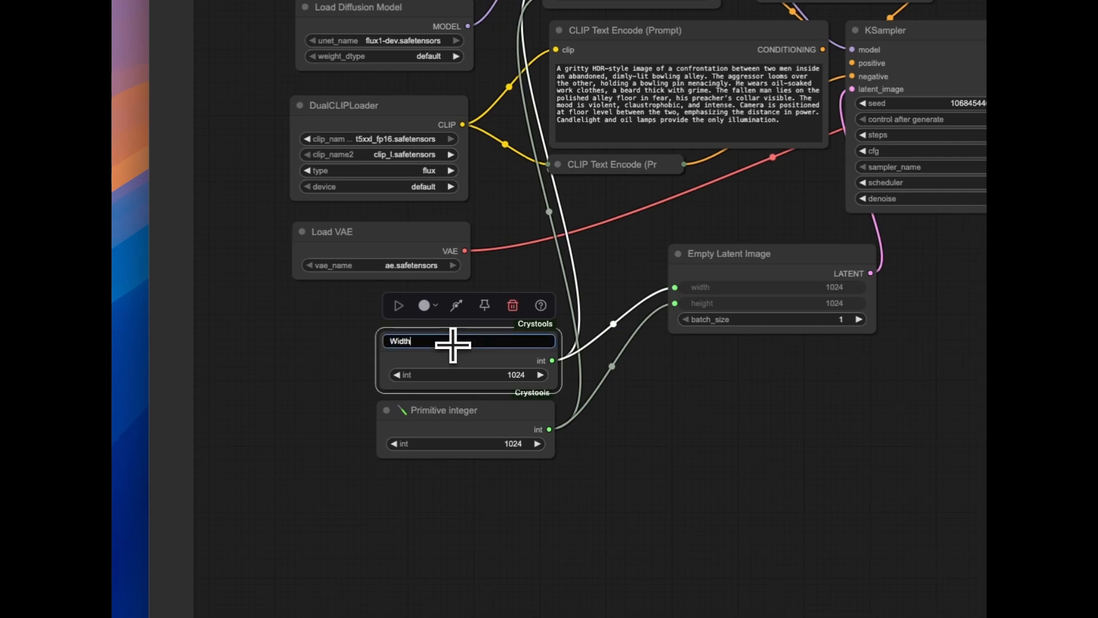
pyautogui.press('Return')
pyautogui.doubleClick(429, 409)
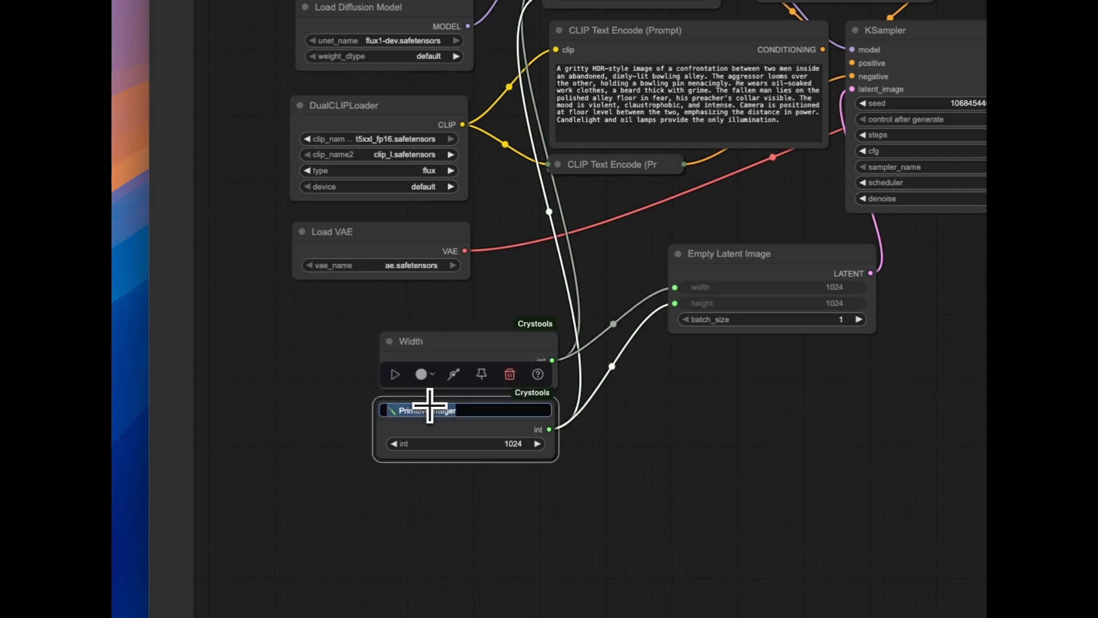
pyautogui.write('Height')
pyautogui.press('Return')
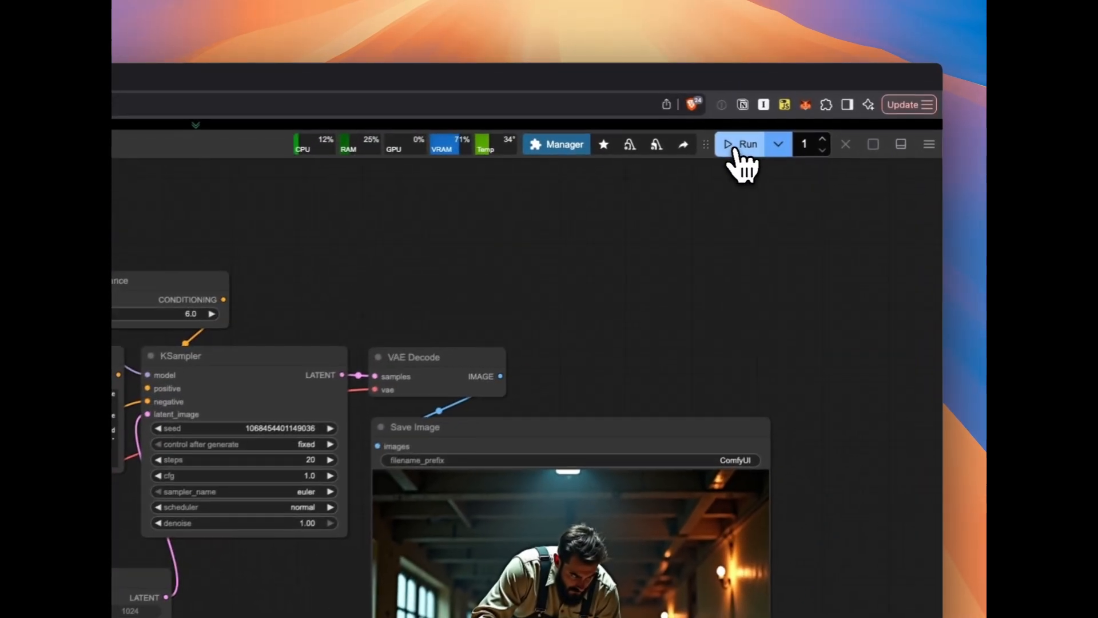
# Run the workflow with the linked width and height nodes, and shift the ModelSamplingFlux node slightly
pyautogui.click(738, 150)
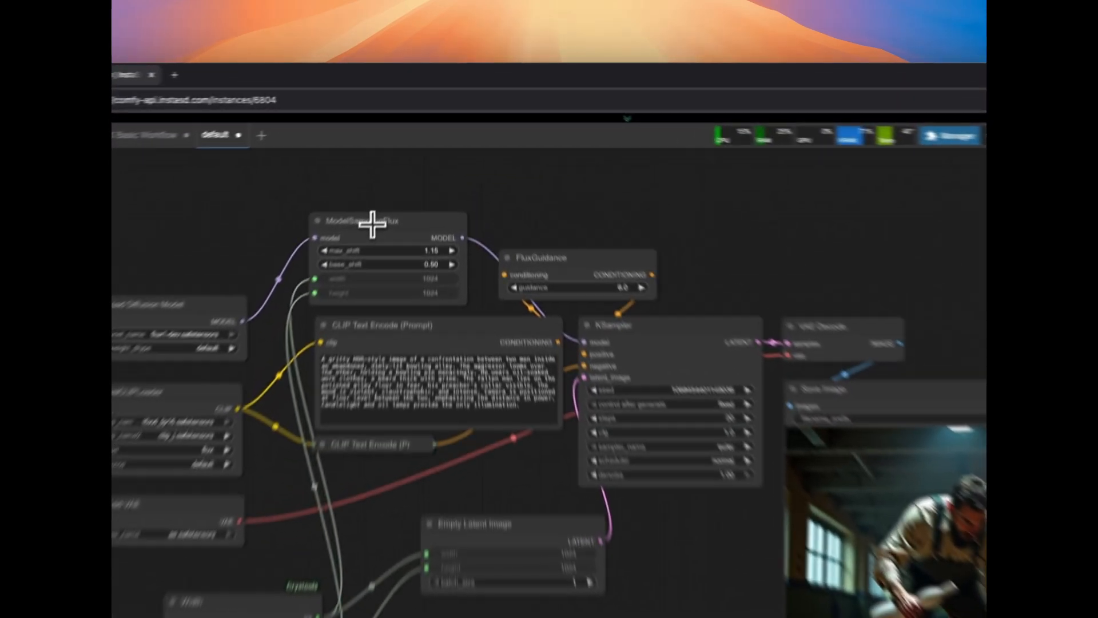
pyautogui.moveTo(405, 154); pyautogui.dragTo(407, 144)
pyautogui.moveTo(367, 225); pyautogui.dragTo(374, 238)
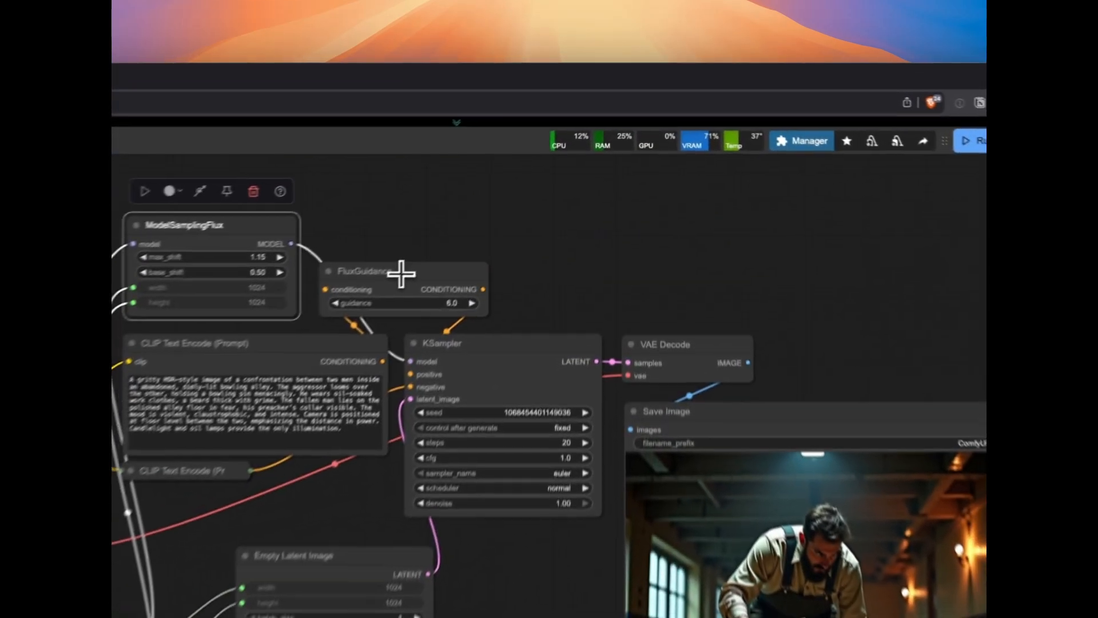
pyautogui.click(520, 173)
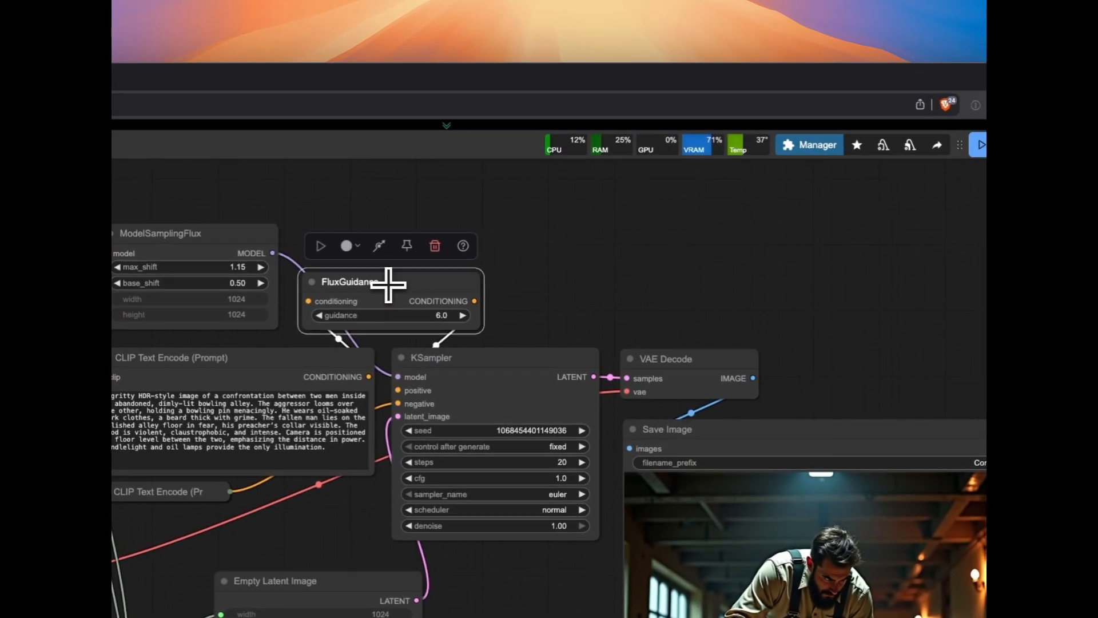
# Set the FluxGuidance guidance to 3.5 and run the workflow
pyautogui.click(446, 316)
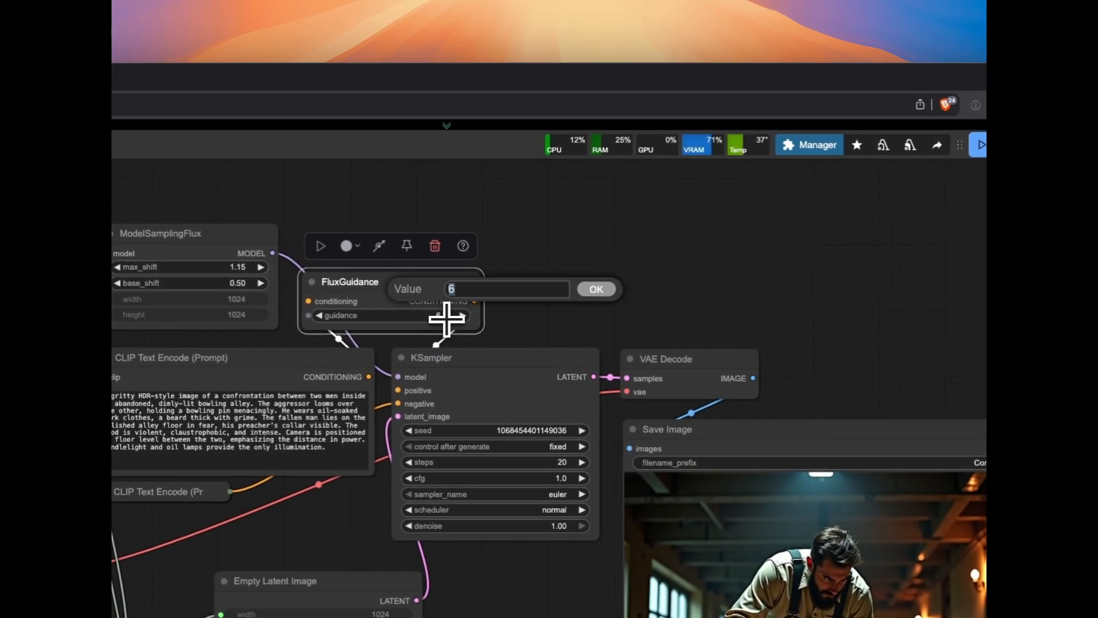
pyautogui.press('Return')
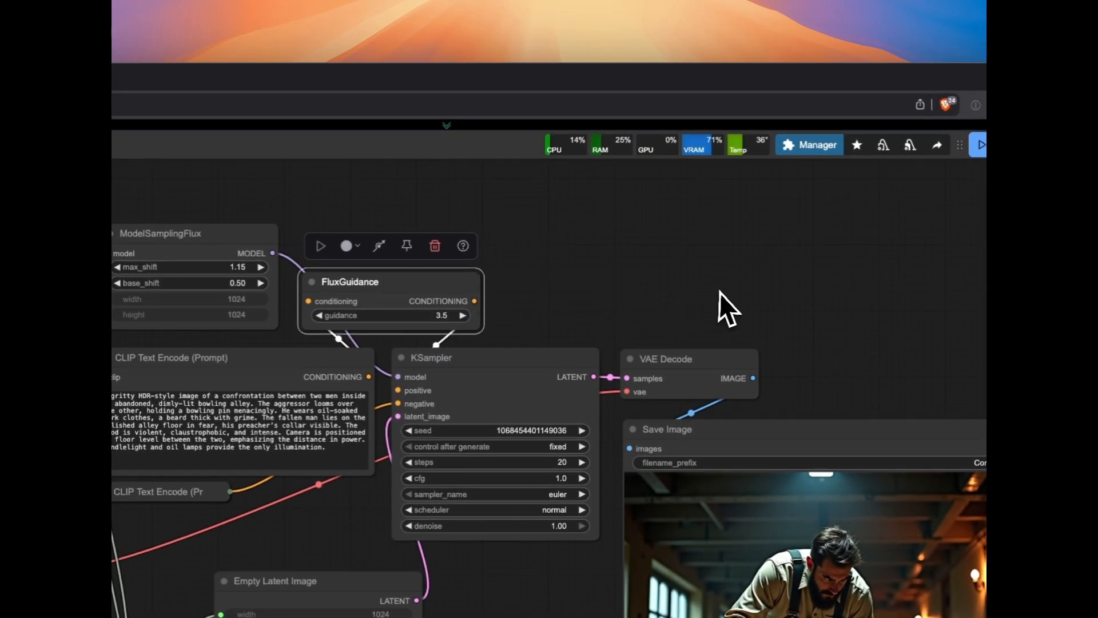
pyautogui.click(722, 309)
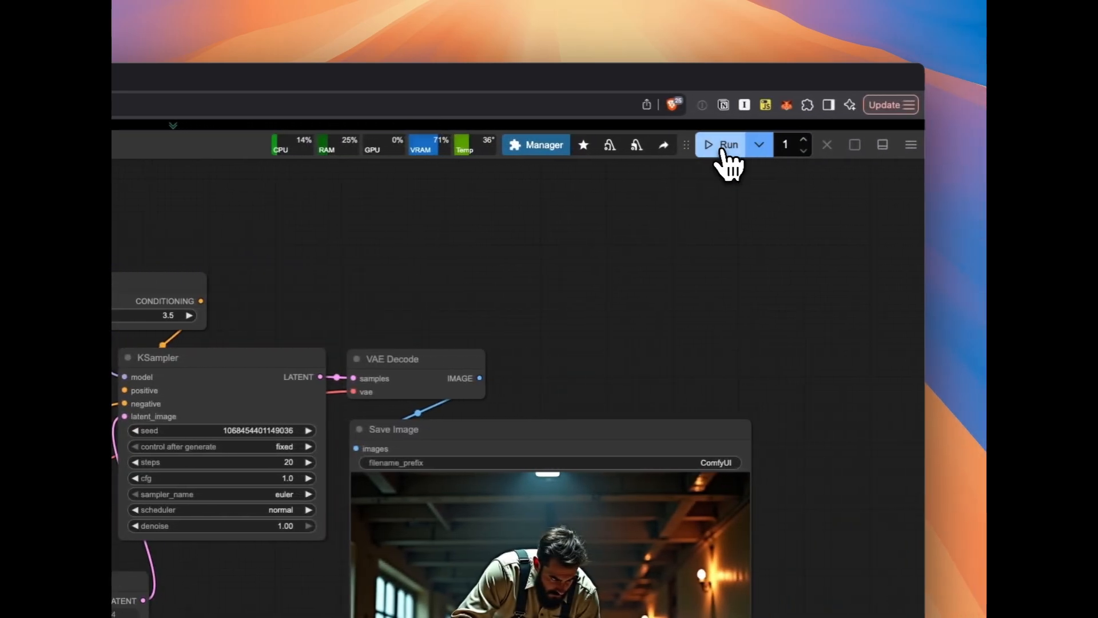
pyautogui.click(980, 144)
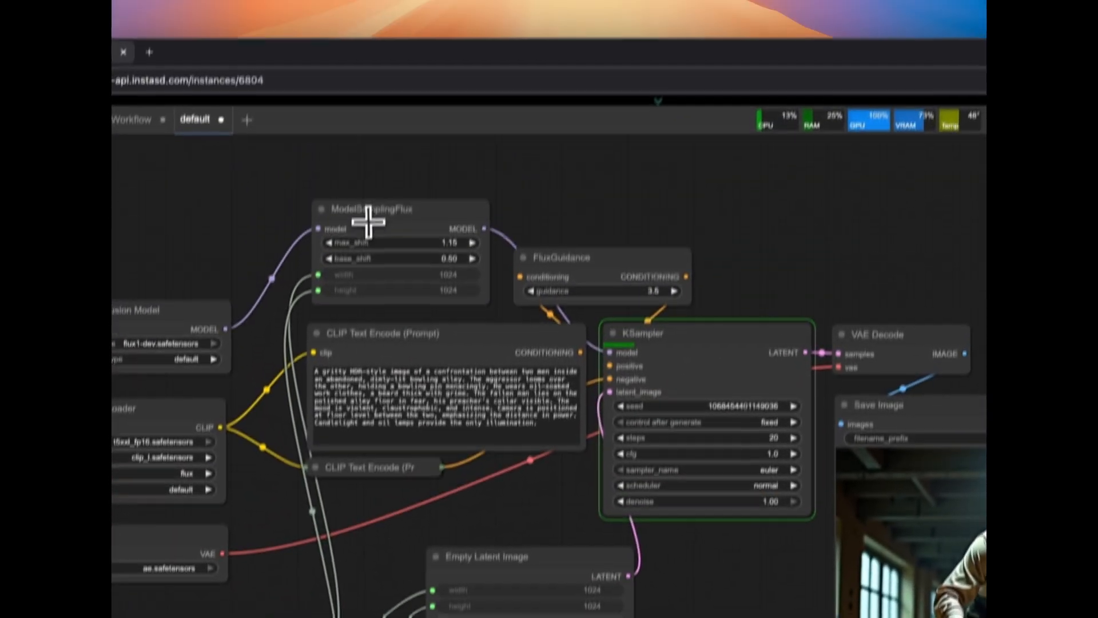
pyautogui.click(364, 238)
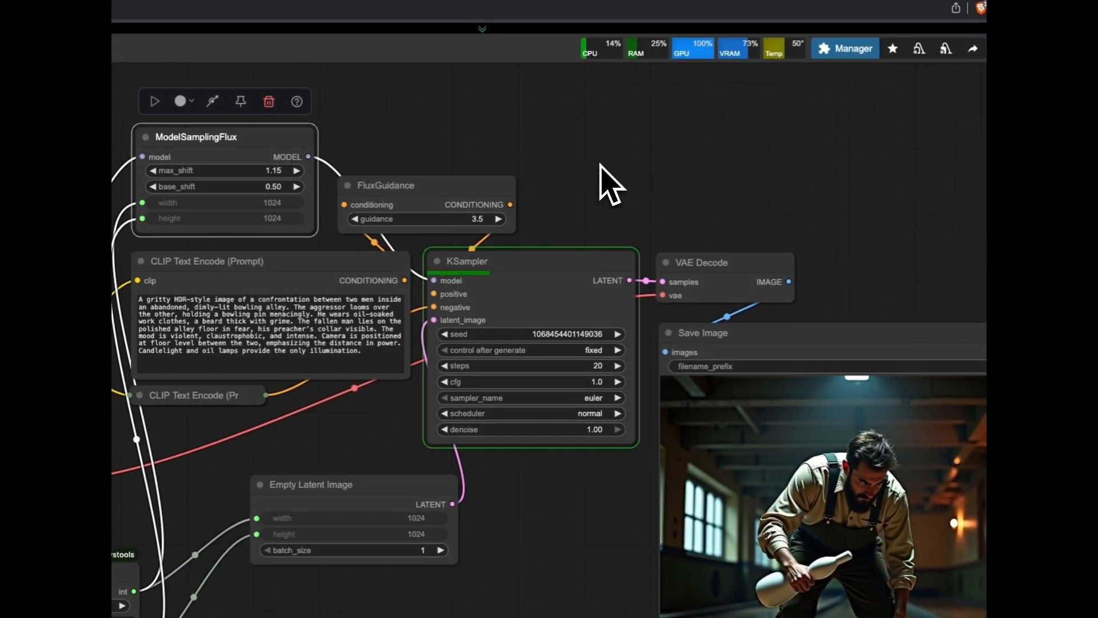
pyautogui.click(600, 165)
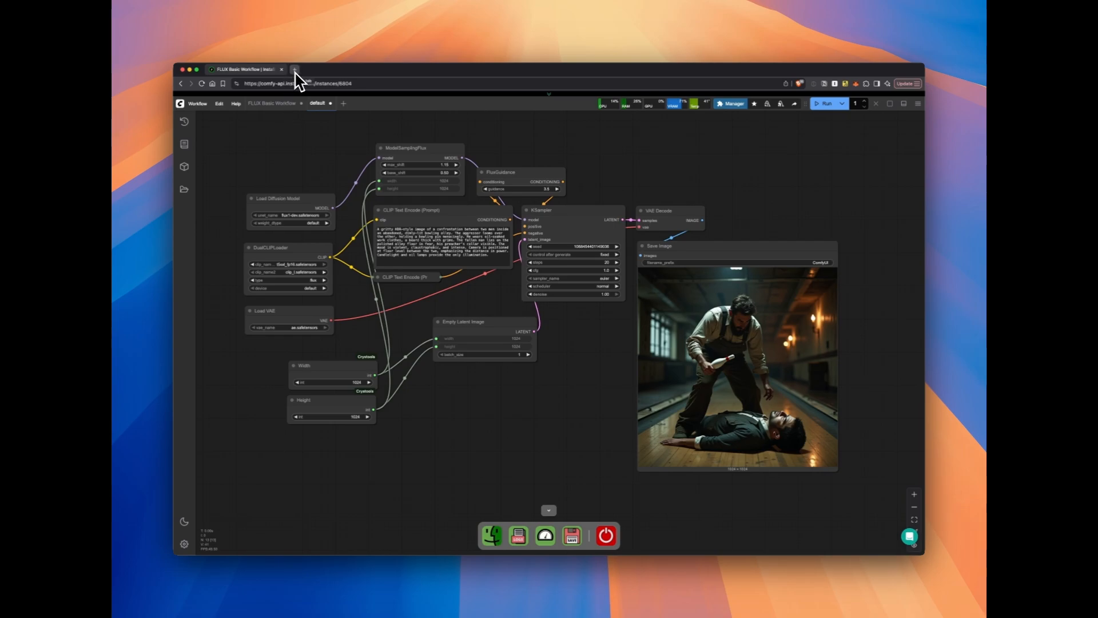
# Switch to the FLUX Basic Workflow and replace its prompt with the 3D Pixar-style cartoon gnome dancing in a glowing enchanted forest
pyautogui.click(271, 105)
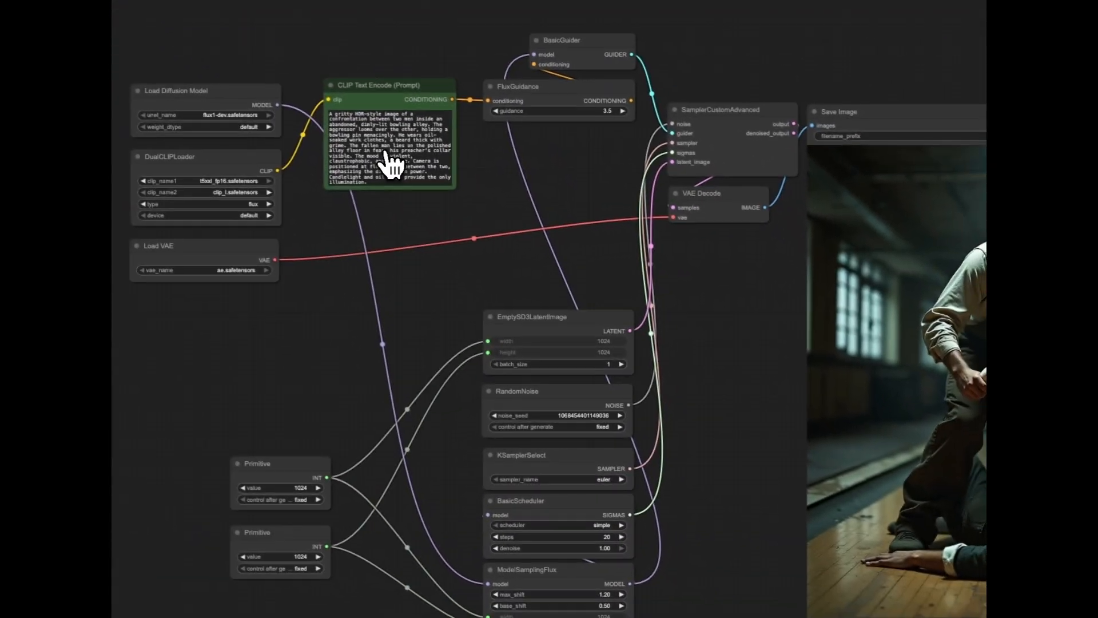
pyautogui.click(635, 338)
pyautogui.press('super+a')
pyautogui.write("A 3D Pixar-style cartoon animation of a cheerful gnome dancing in a glowing enchanted forest. The gnome has a round face, rosy cheeks, a curly white beard, and wears a bright red tunic with a tall, floppy green hat. The forest sparkles with magical fireflies and softly glowing mushrooms. It's twilight, with golden rays peeking through the misty trees. The camera is low-angle, looking up at the gnome as he twirls.")
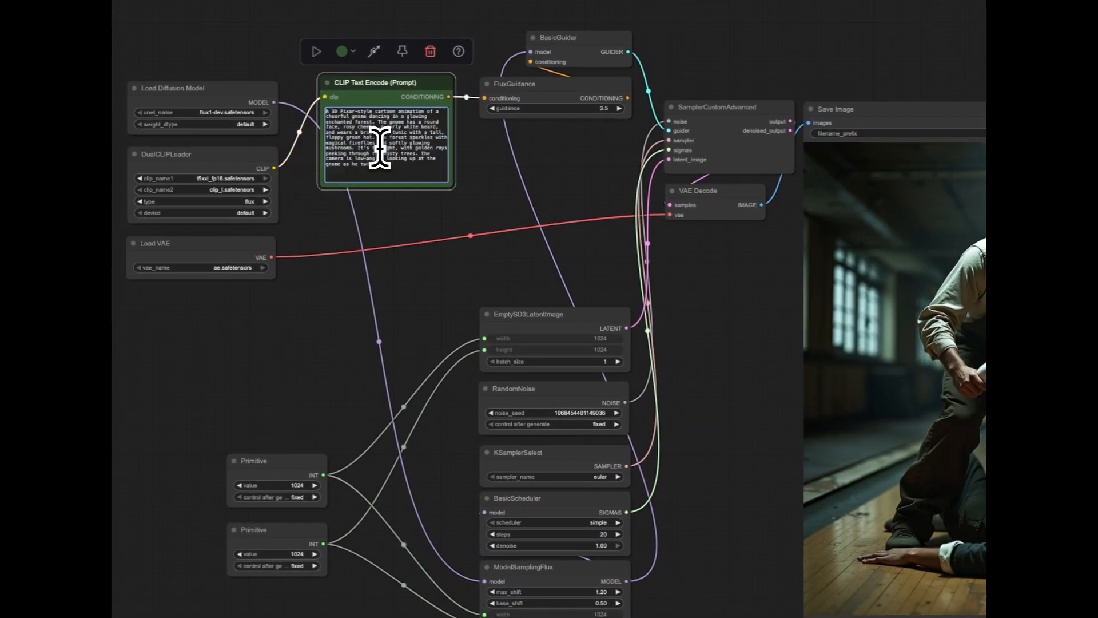
# Set RandomNoise's control after generate to randomize
pyautogui.click(699, 307)
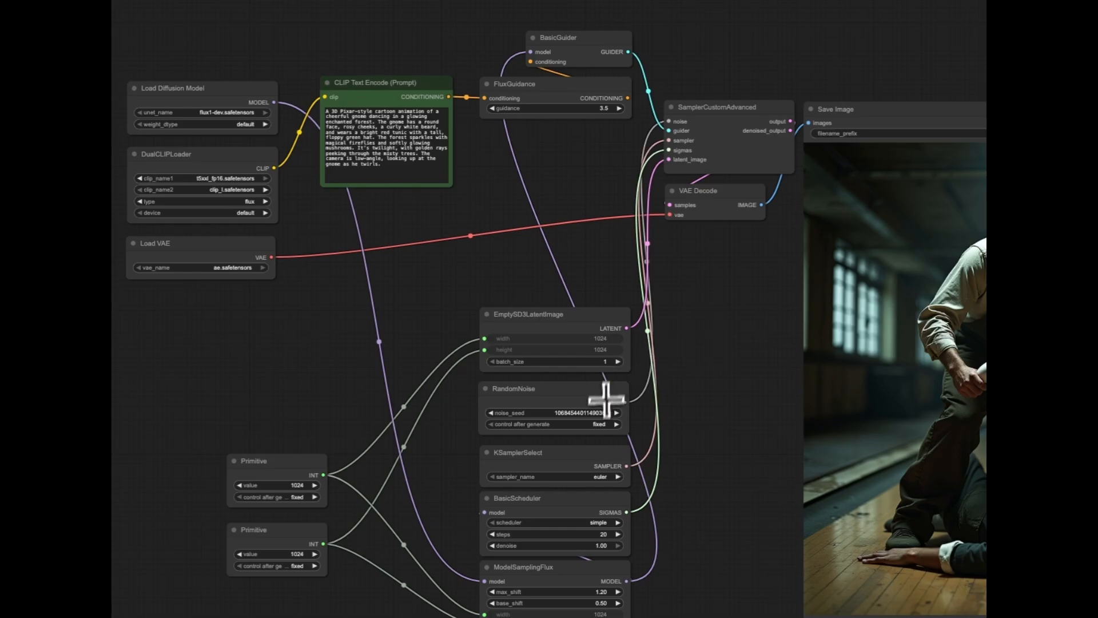
pyautogui.click(599, 424)
pyautogui.click(619, 469)
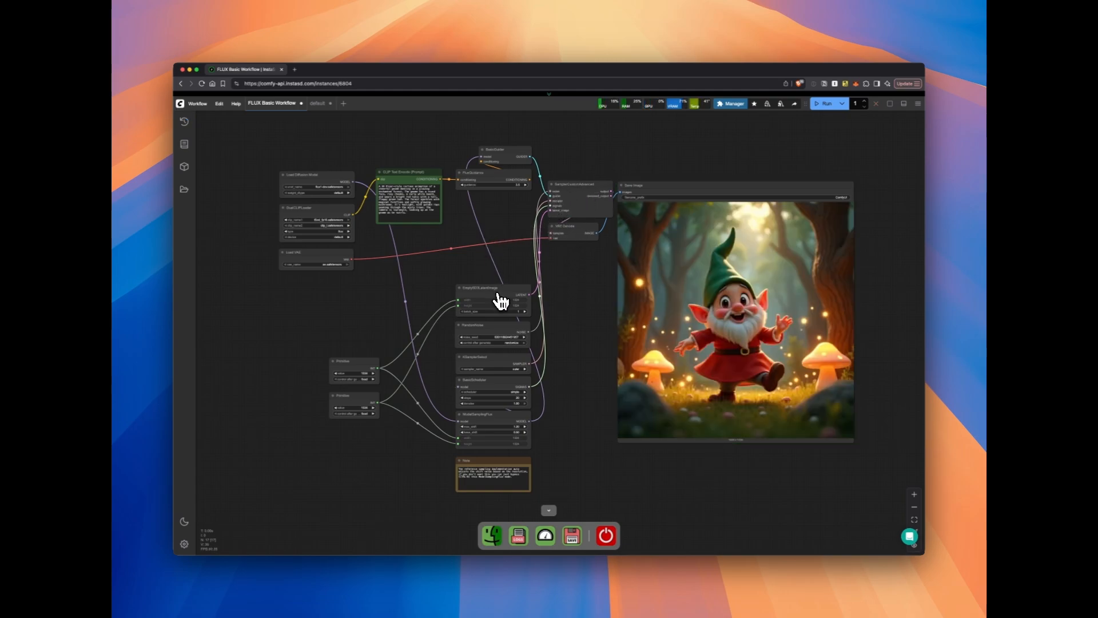
# Examine the model, CLIP and VAE loaders and how the prompt node feeds FluxGuidance
pyautogui.scroll(2, 294, 213)
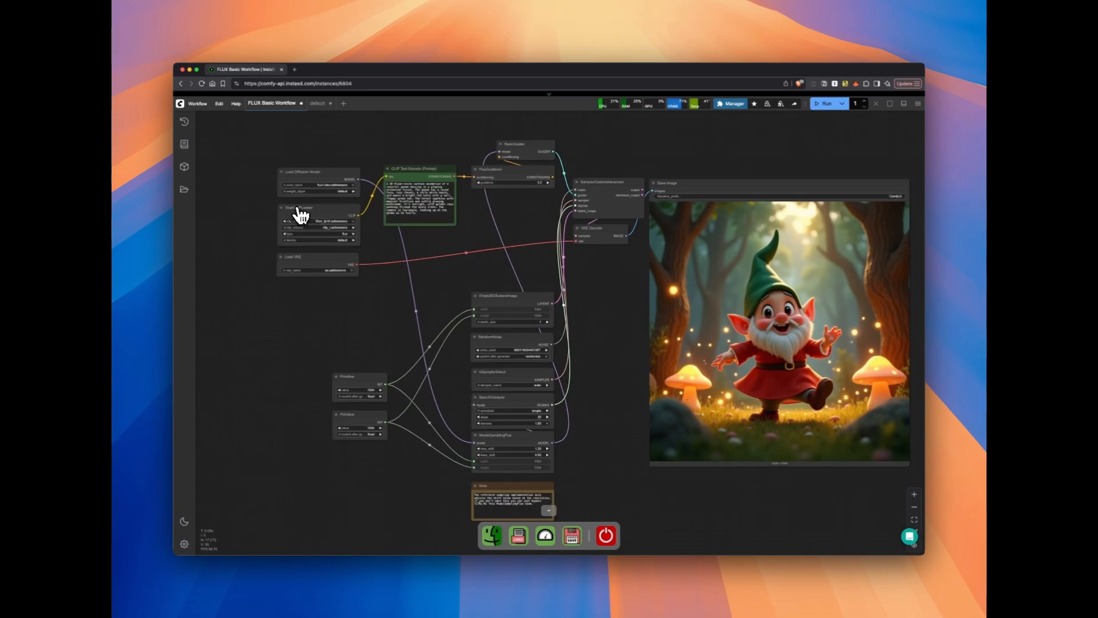
pyautogui.scroll(5, 348, 320)
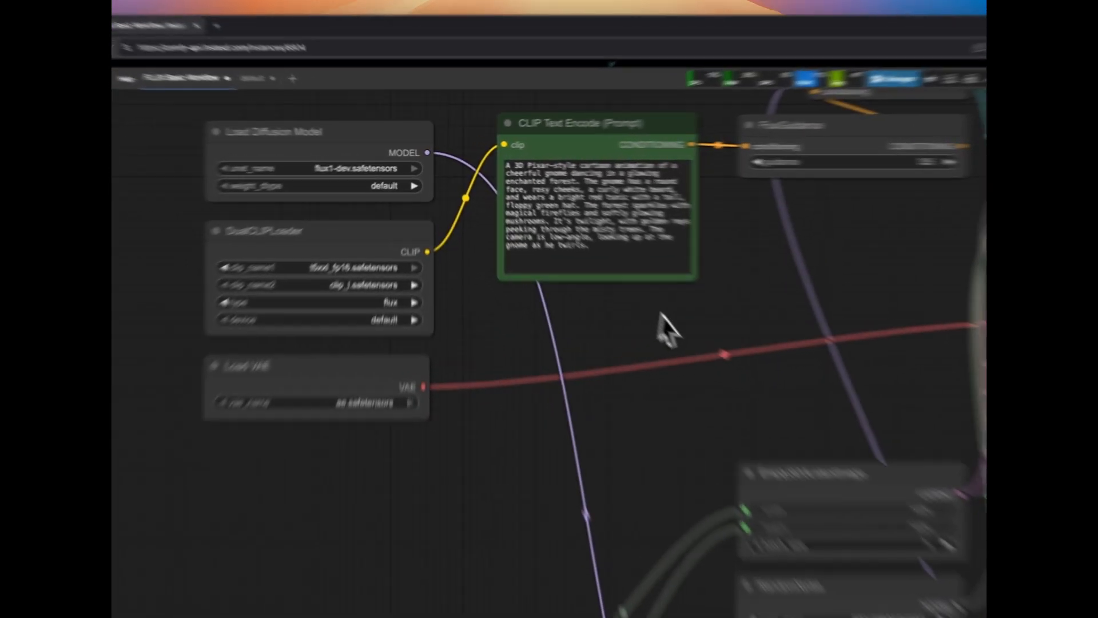
pyautogui.moveTo(580, 255); pyautogui.dragTo(425, 265)
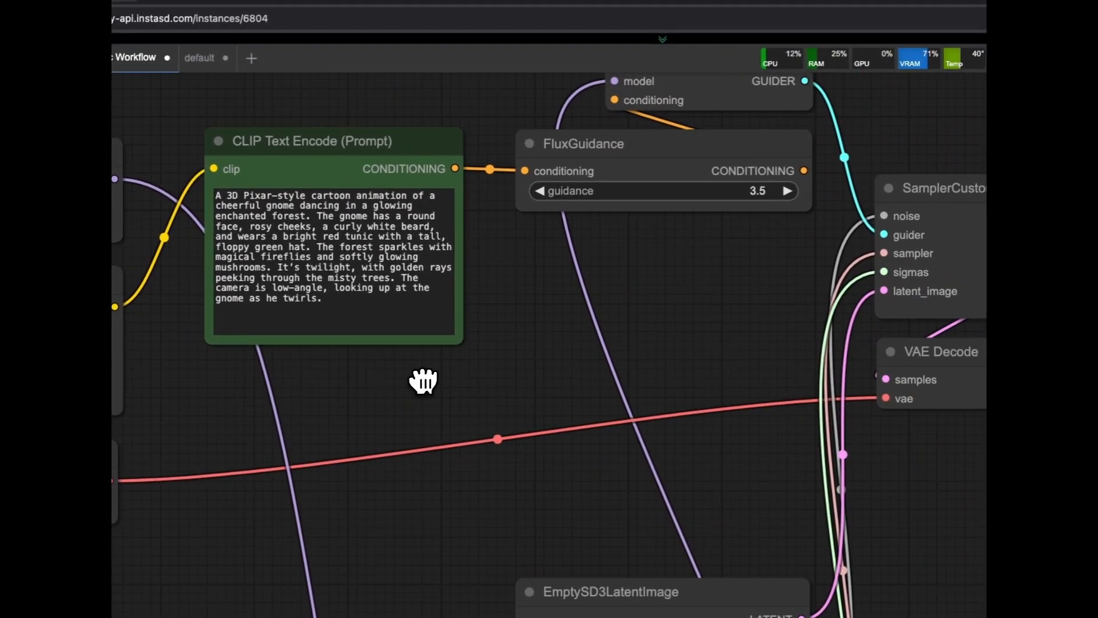
pyautogui.click(472, 223)
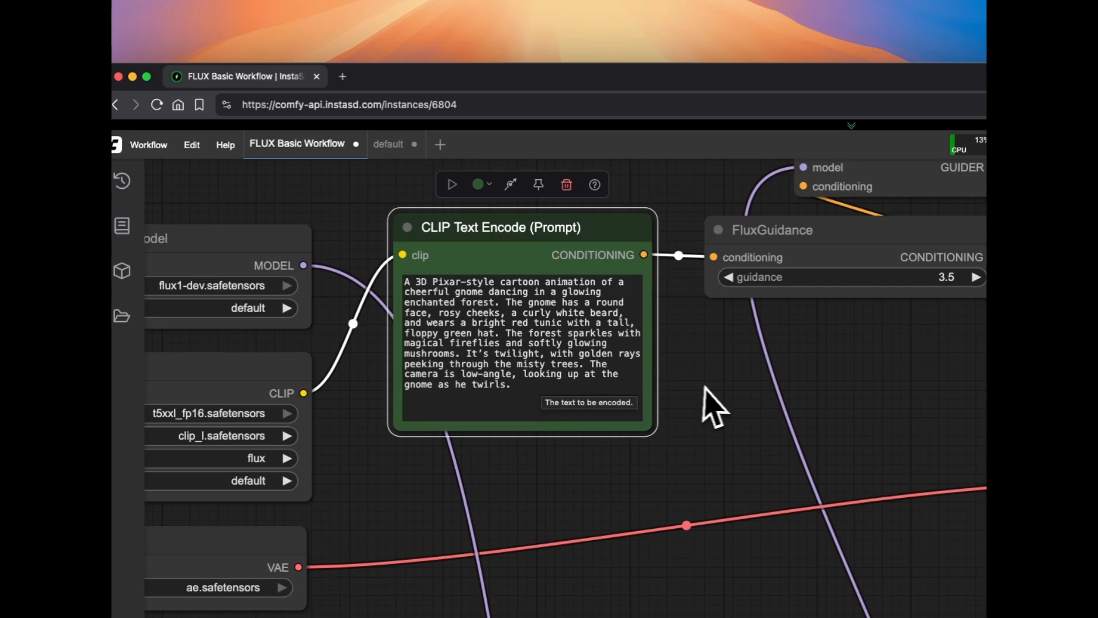
pyautogui.moveTo(711, 382); pyautogui.dragTo(529, 416)
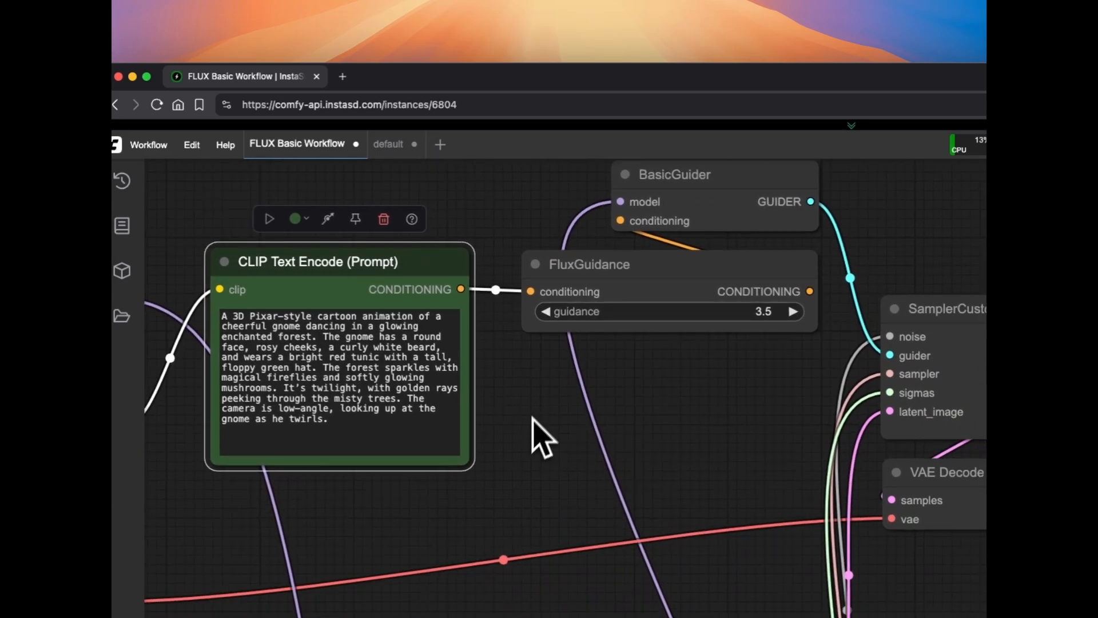
pyautogui.click(626, 269)
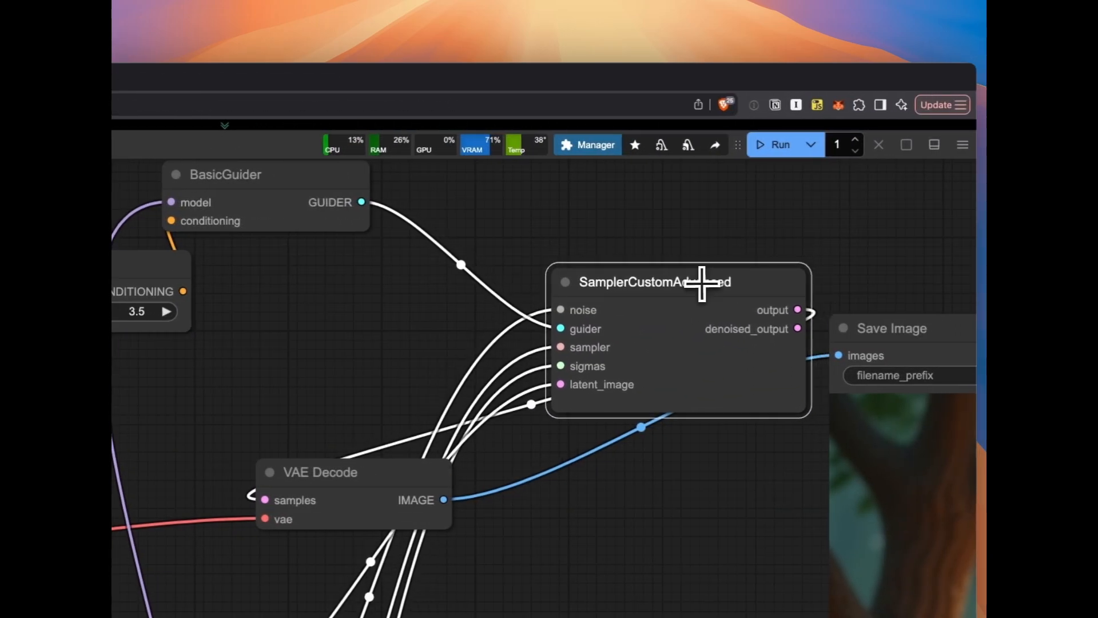
# Spread out BasicGuider and SamplerCustomAdvanced, placing the sampler beside the EmptySD3LatentImage and RandomNoise nodes so their links are easy to follow
pyautogui.moveTo(702, 283); pyautogui.dragTo(695, 287)
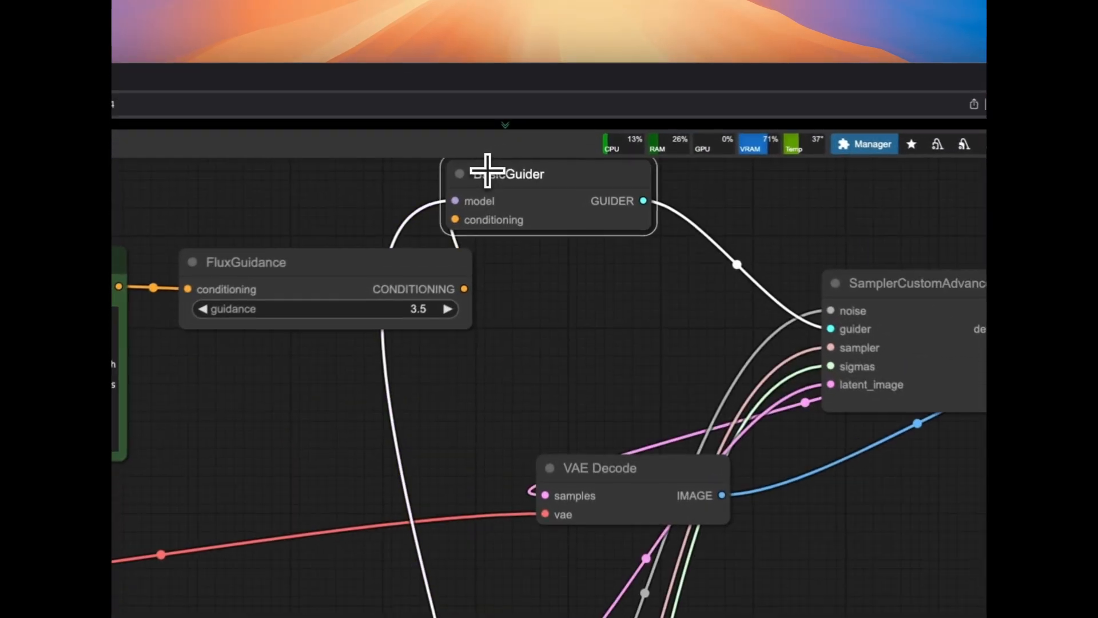
pyautogui.moveTo(542, 118); pyautogui.dragTo(617, 142)
pyautogui.moveTo(638, 220); pyautogui.dragTo(629, 198)
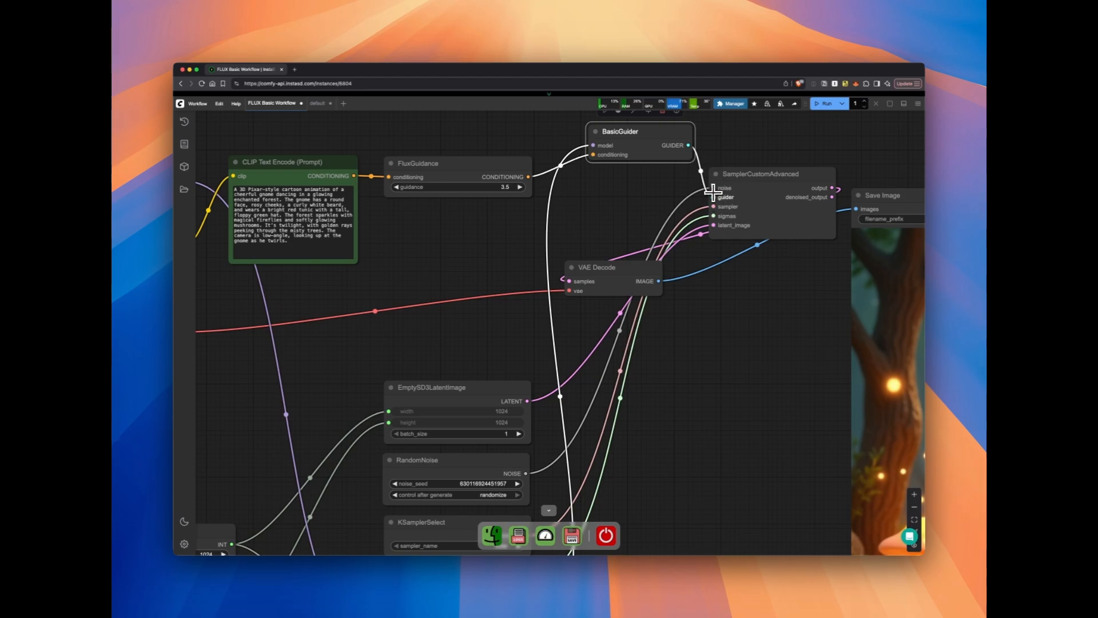
pyautogui.moveTo(725, 220); pyautogui.dragTo(733, 378)
pyautogui.moveTo(711, 440); pyautogui.dragTo(706, 257)
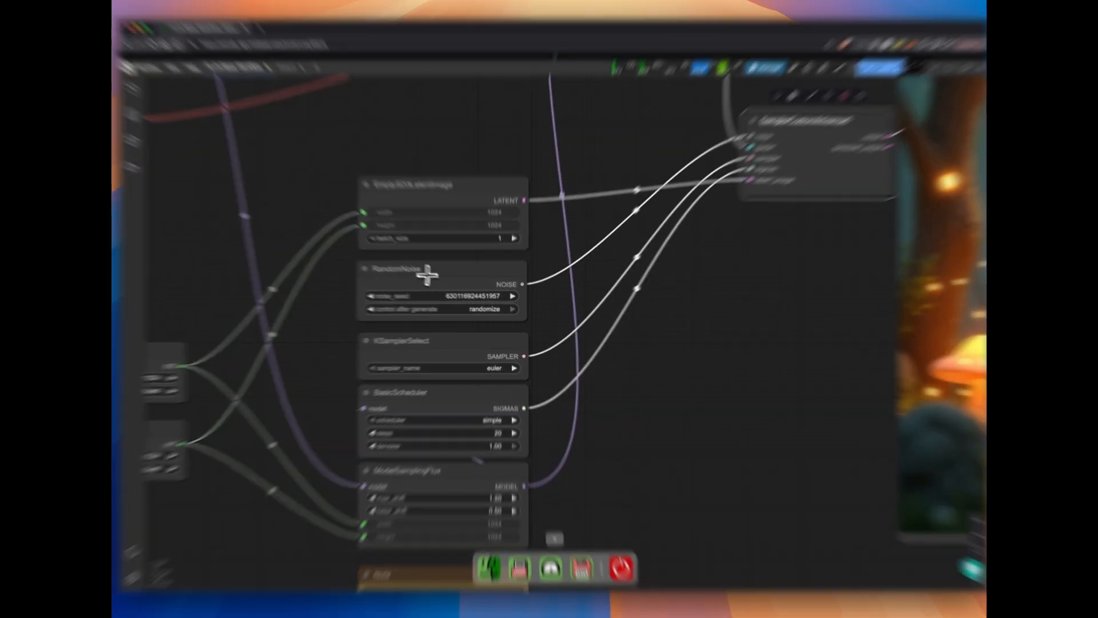
# Compare the RandomNoise, KSamplerSelect and BasicScheduler settings with the seed, sampler and scheduler options of KSampler in the default workflow
pyautogui.click(438, 277)
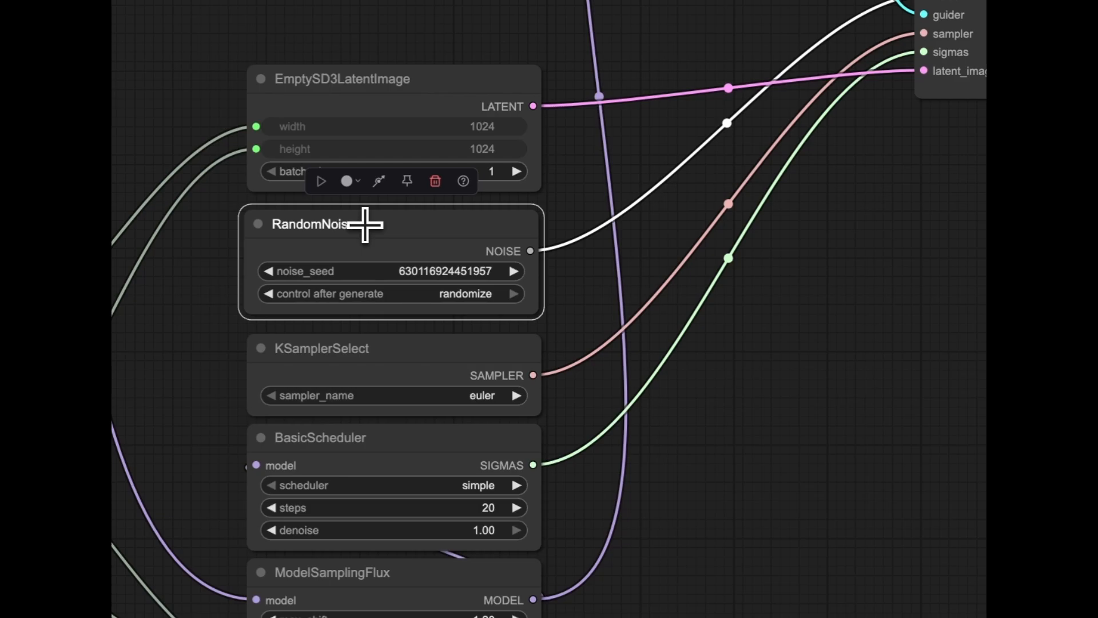
pyautogui.click(461, 293)
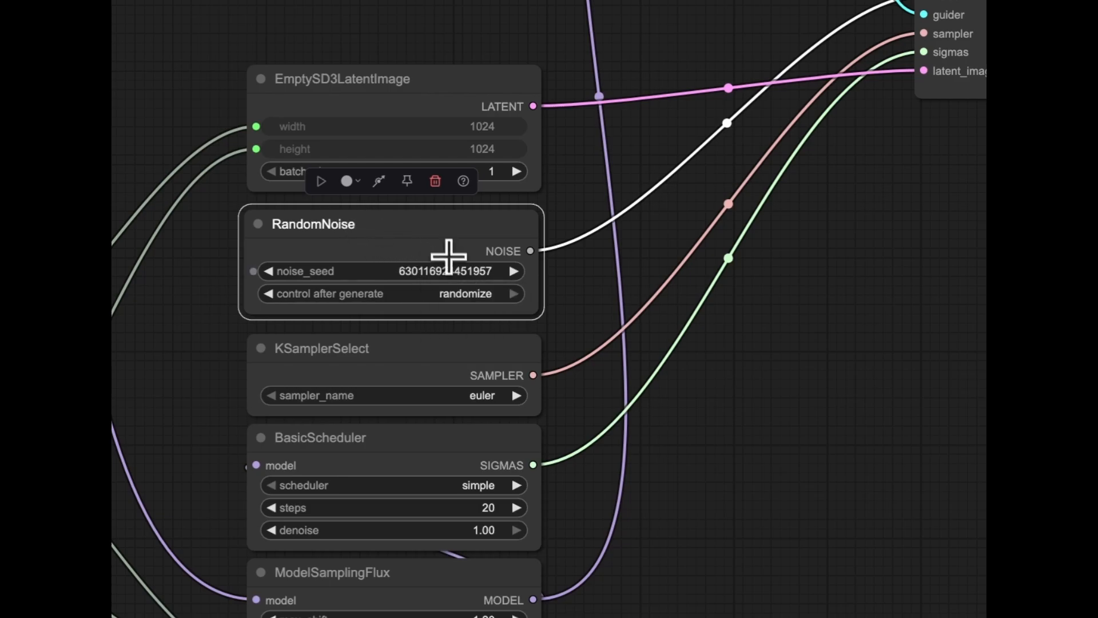
pyautogui.click(802, 512)
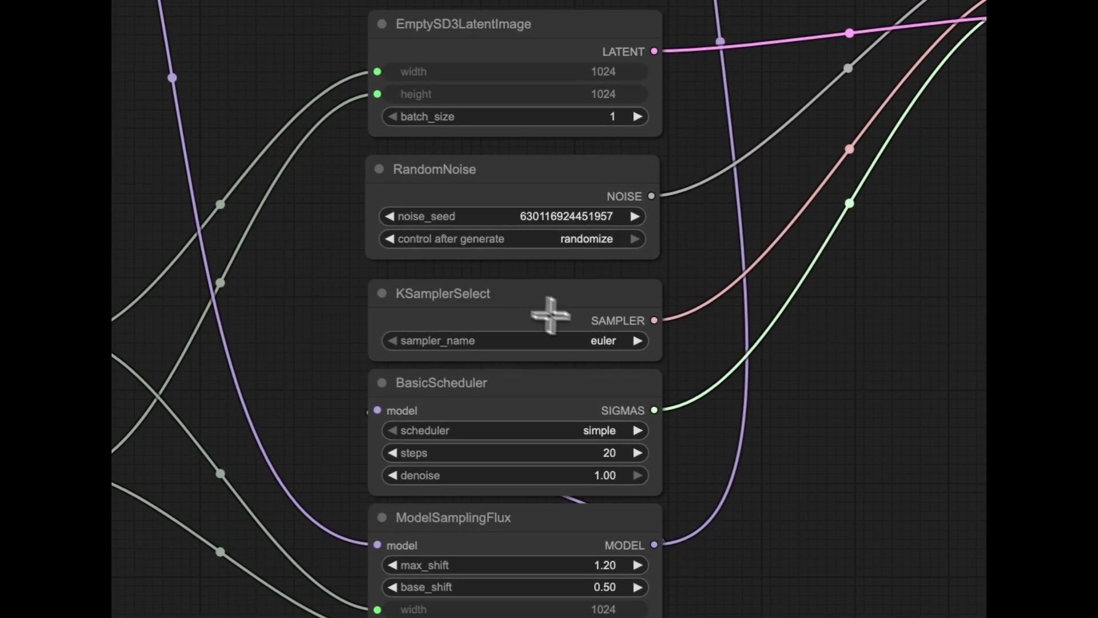
pyautogui.click(393, 269)
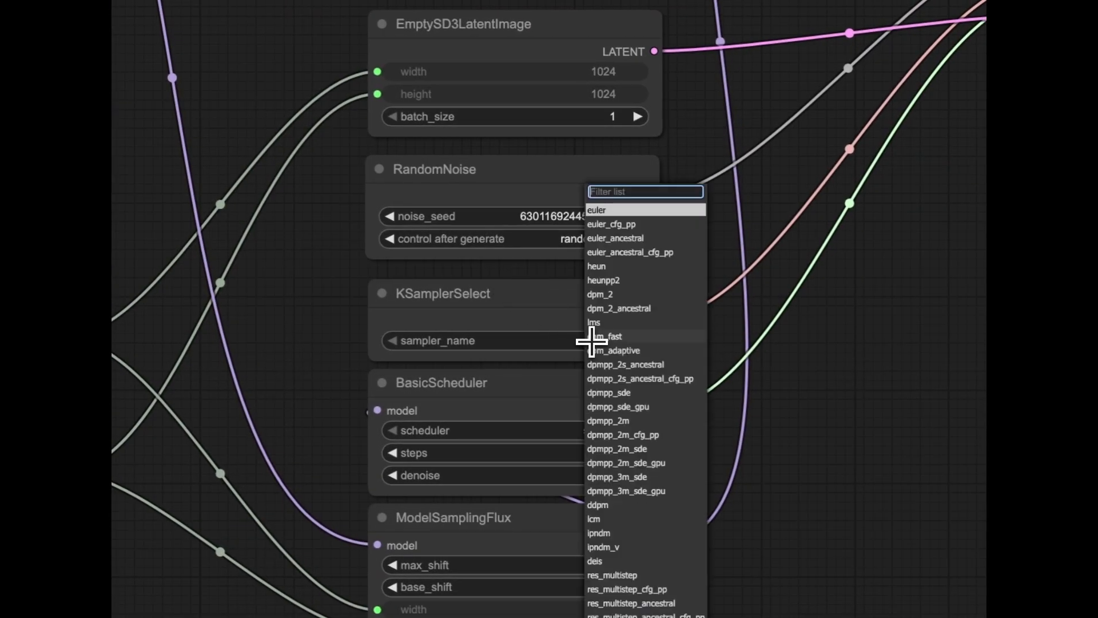
pyautogui.click(487, 307)
pyautogui.click(508, 395)
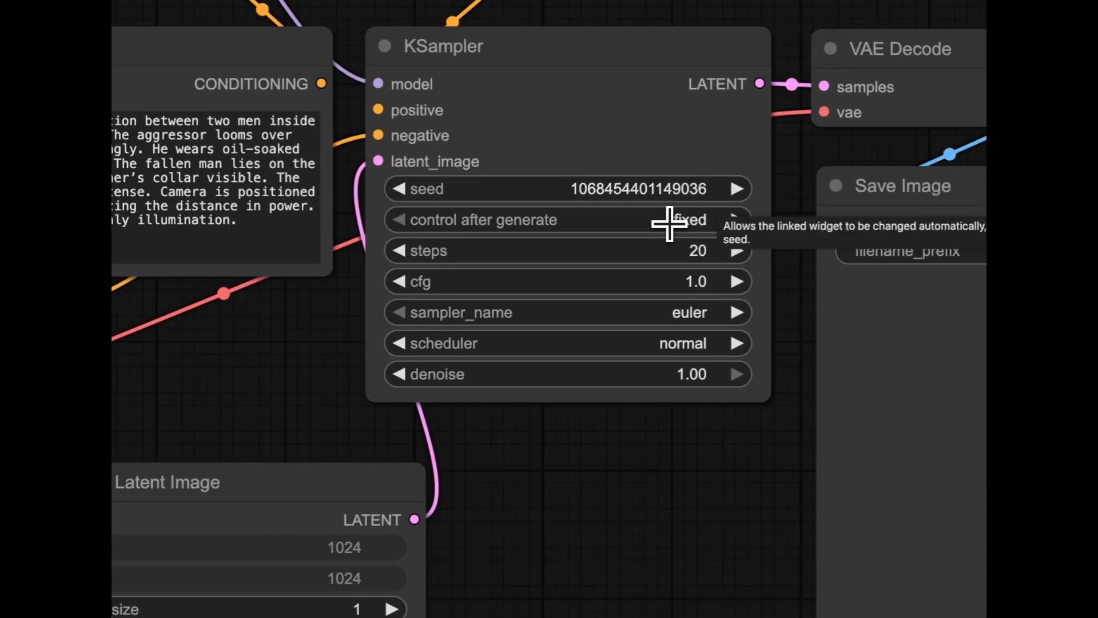
pyautogui.click(681, 343)
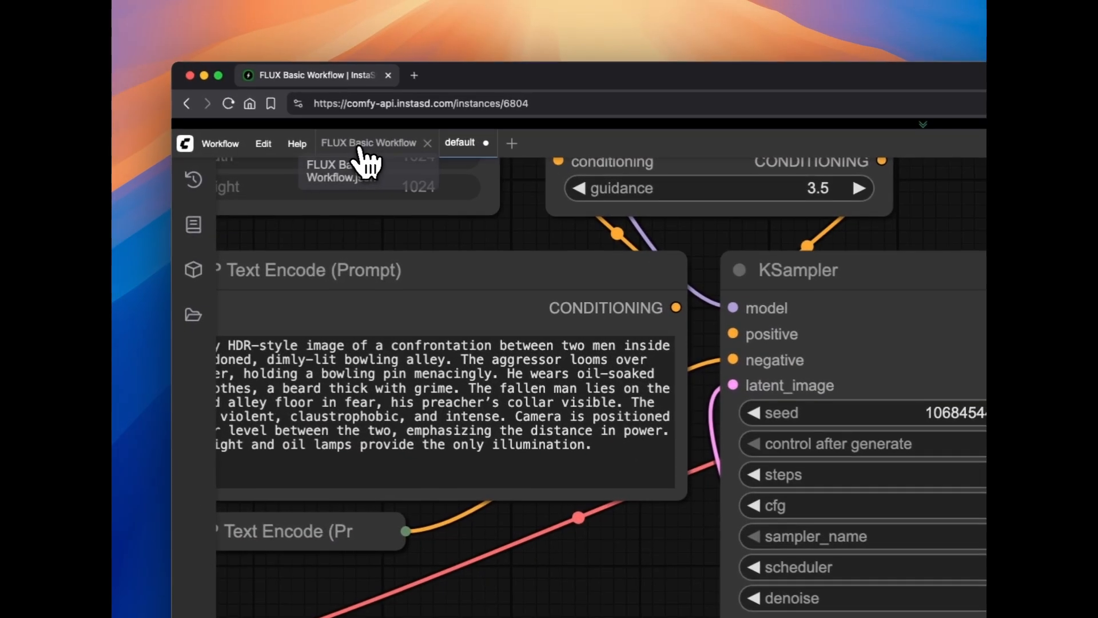
pyautogui.click(364, 154)
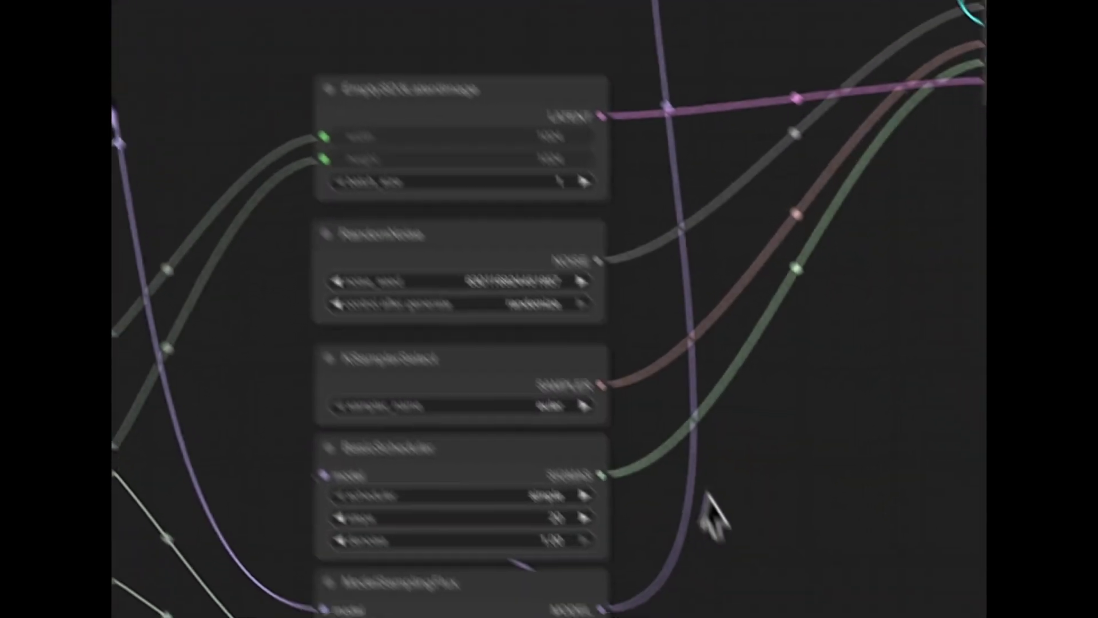
# Examine ModelSamplingFlux with its note, and trace the latent, noise, sampler and sigmas links into SamplerCustomAdvanced
pyautogui.moveTo(727, 403); pyautogui.dragTo(733, 234)
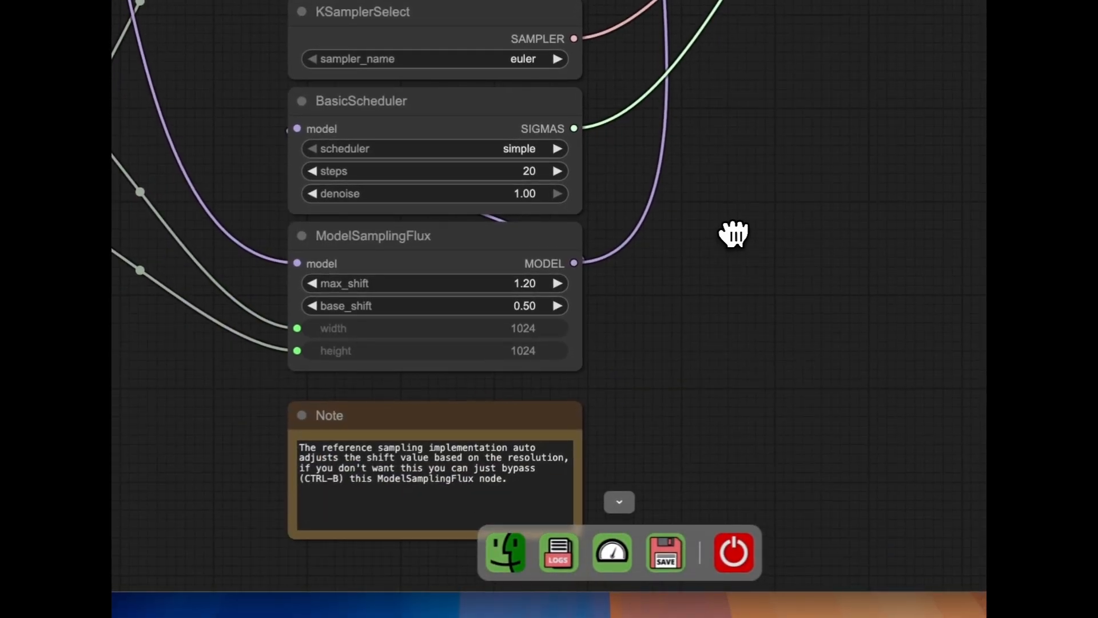
pyautogui.click(355, 243)
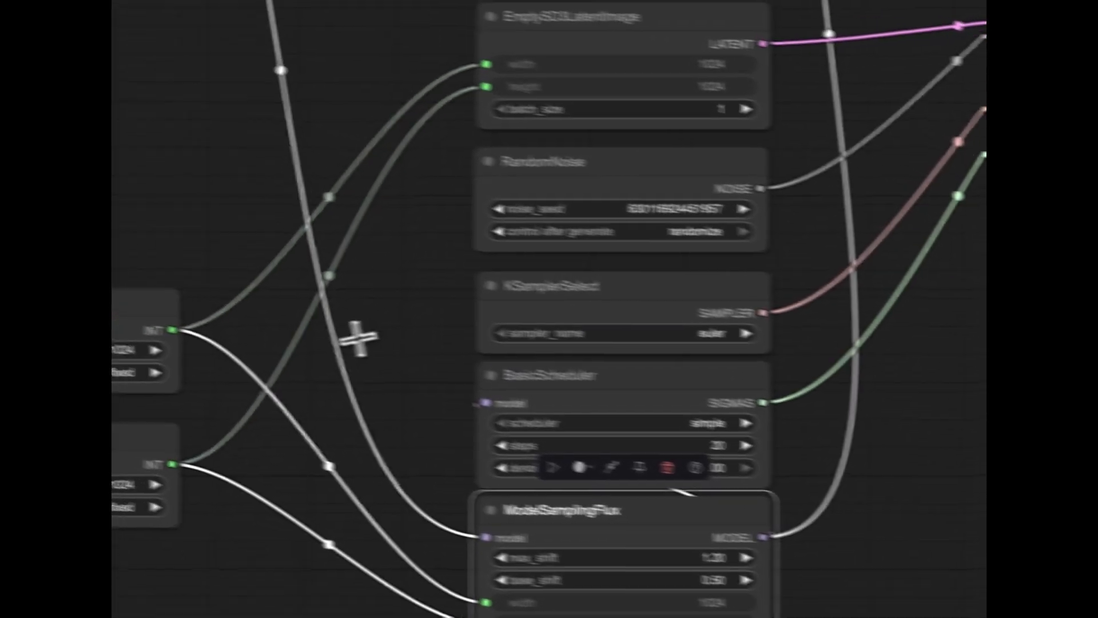
pyautogui.scroll(-5, 445, 296)
pyautogui.scroll(-8, 462, 293)
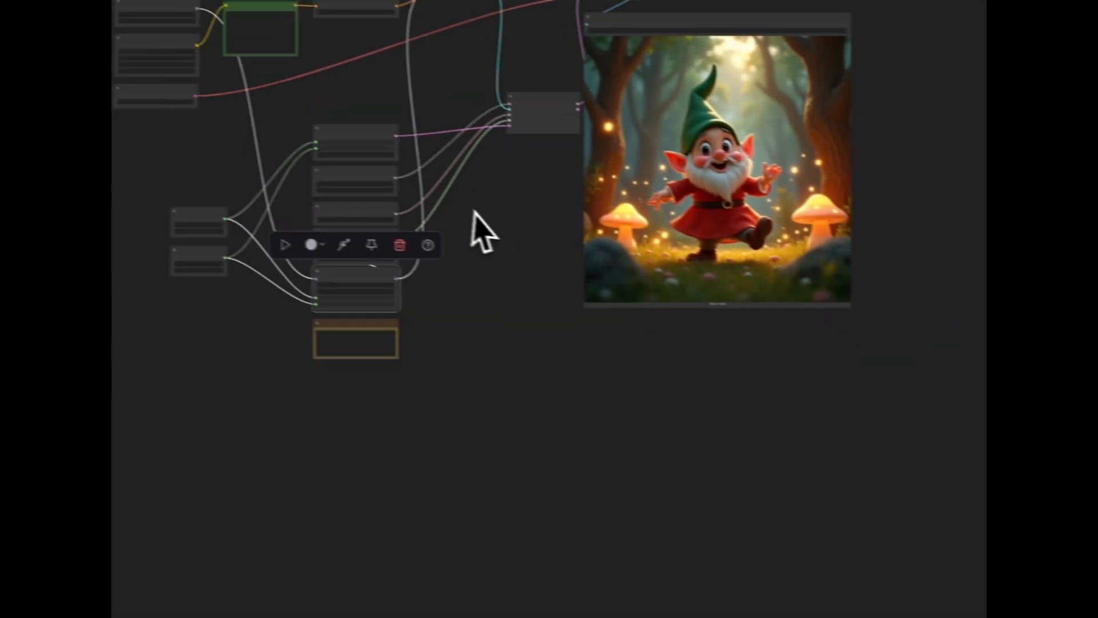
pyautogui.moveTo(461, 211); pyautogui.dragTo(485, 360)
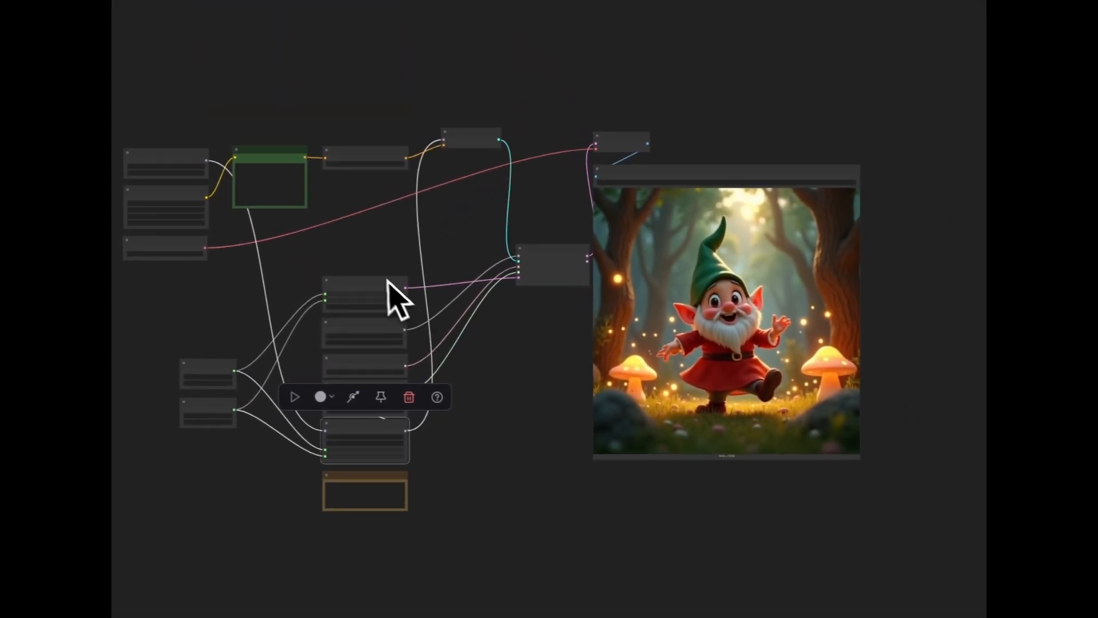
pyautogui.scroll(8, 390, 281)
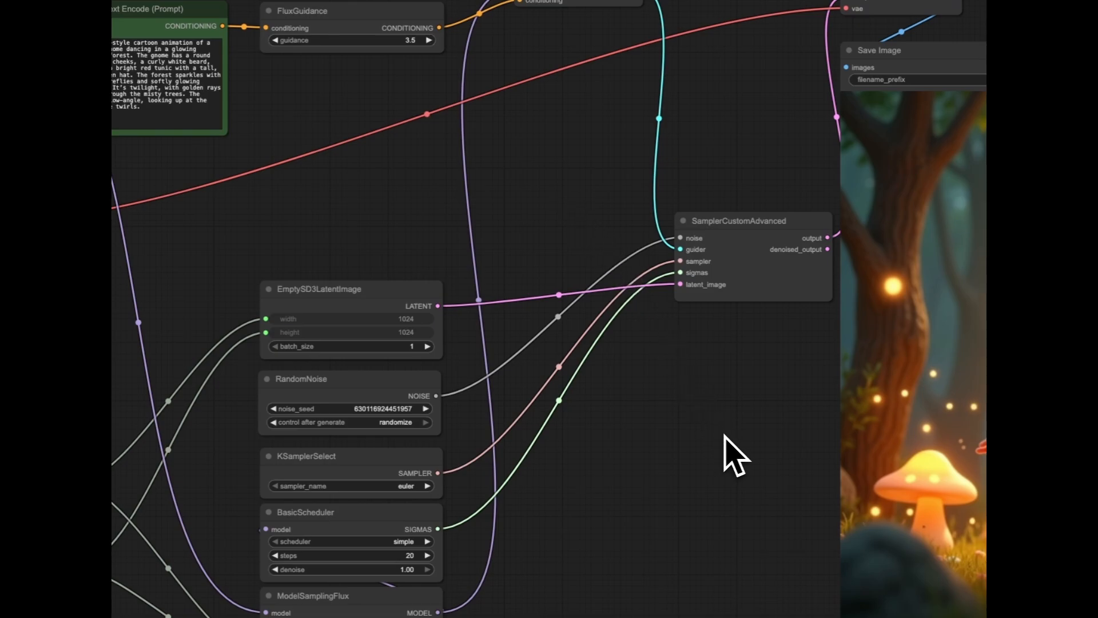
pyautogui.moveTo(711, 473); pyautogui.dragTo(630, 410)
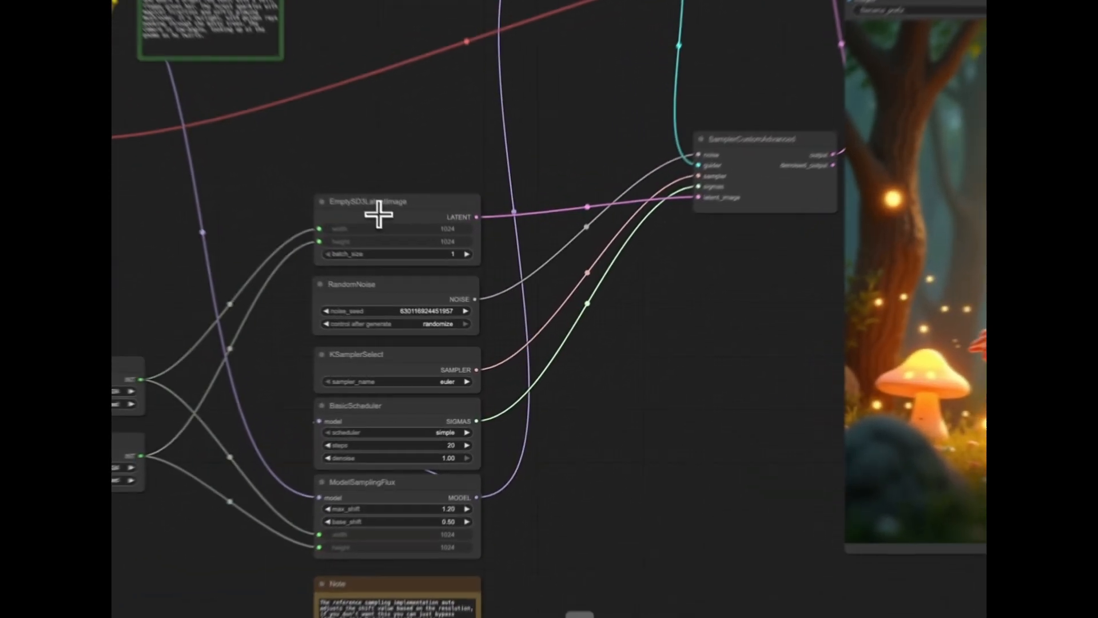
pyautogui.click(438, 286)
pyautogui.click(636, 419)
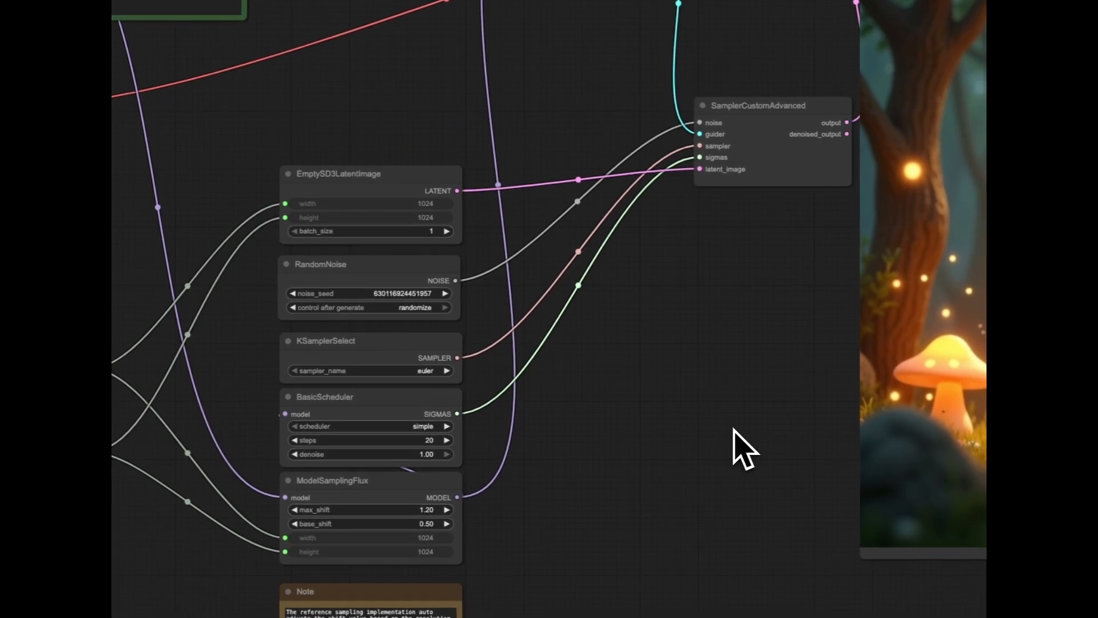
pyautogui.moveTo(691, 412); pyautogui.dragTo(668, 357)
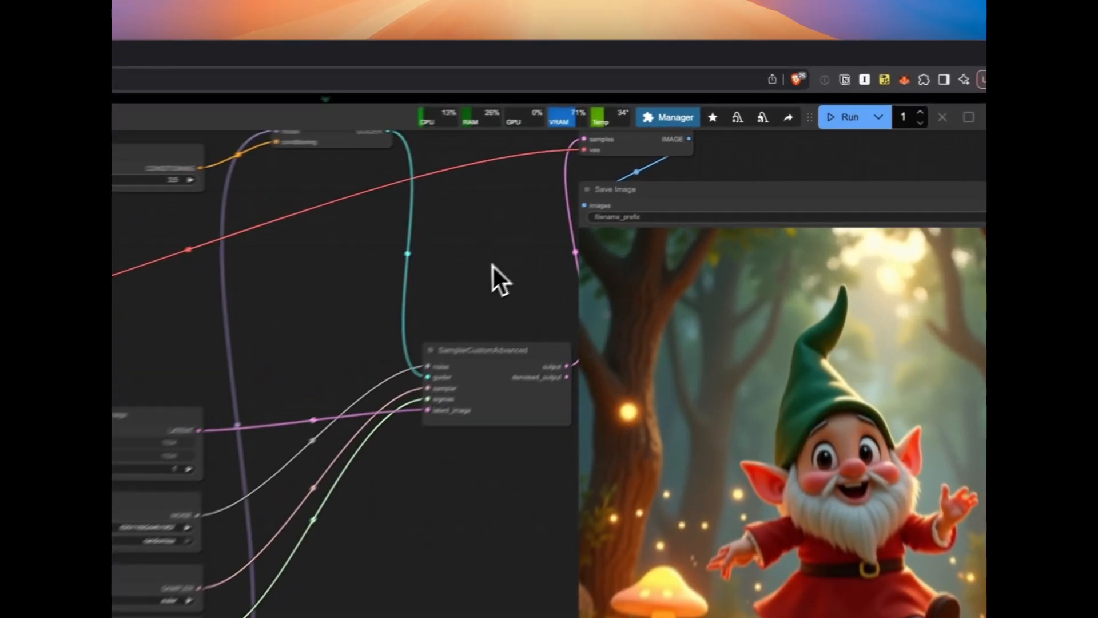
# Move the Save Image node slightly away from SamplerCustomAdvanced to expose the link to VAE Decode, and review the whole workflow
pyautogui.moveTo(644, 183); pyautogui.dragTo(605, 204)
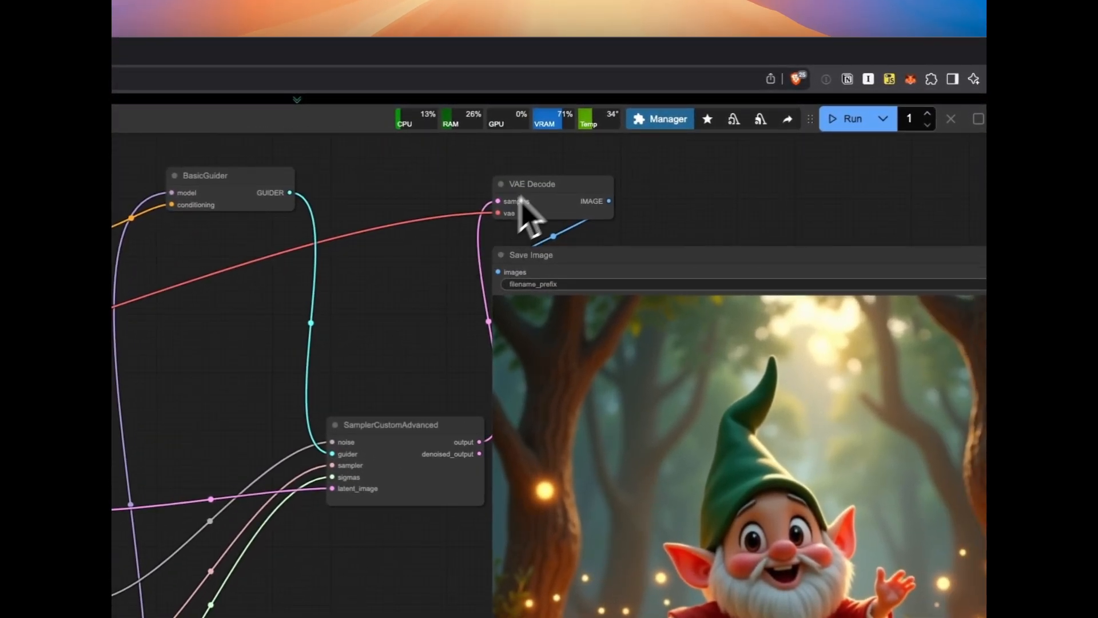
pyautogui.moveTo(642, 262); pyautogui.dragTo(657, 262)
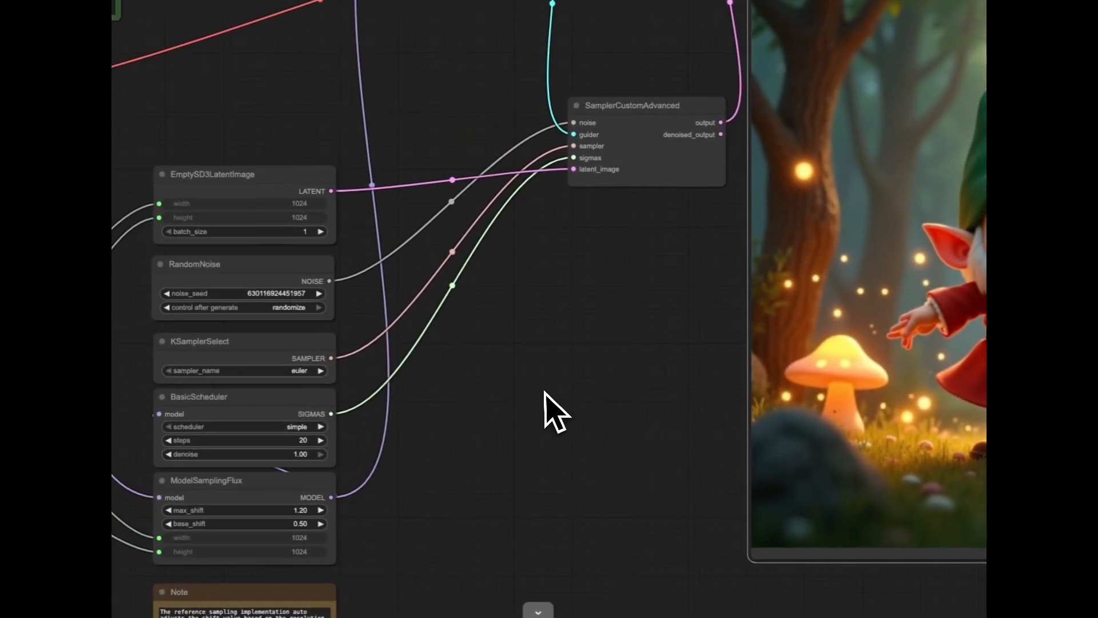
pyautogui.scroll(-4, 544, 394)
pyautogui.moveTo(547, 392); pyautogui.dragTo(530, 302)
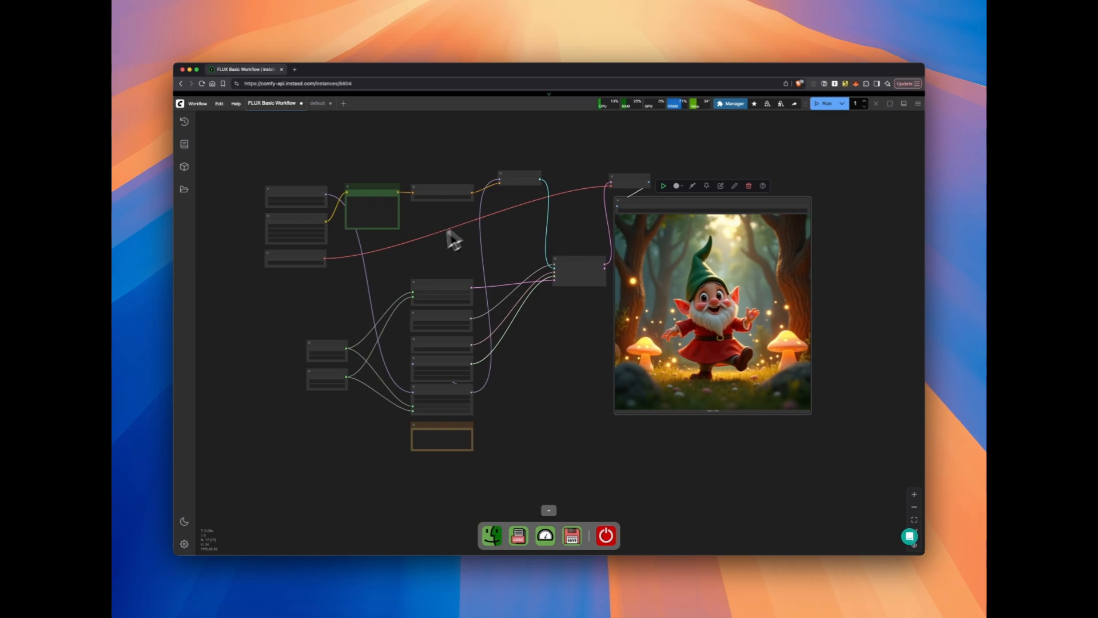
pyautogui.scroll(3, 443, 259)
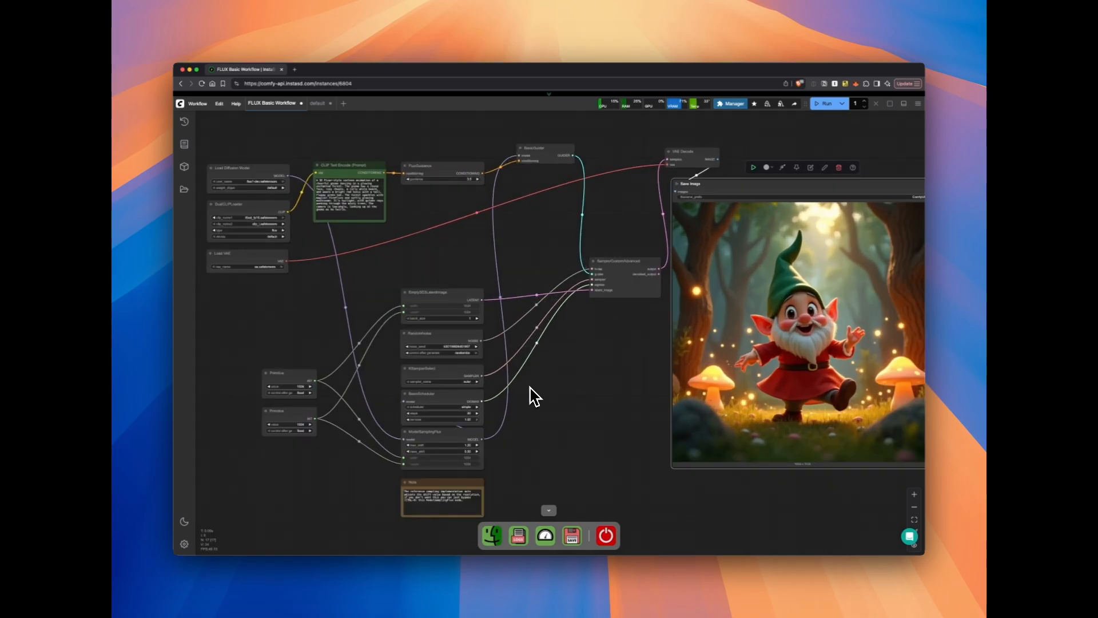